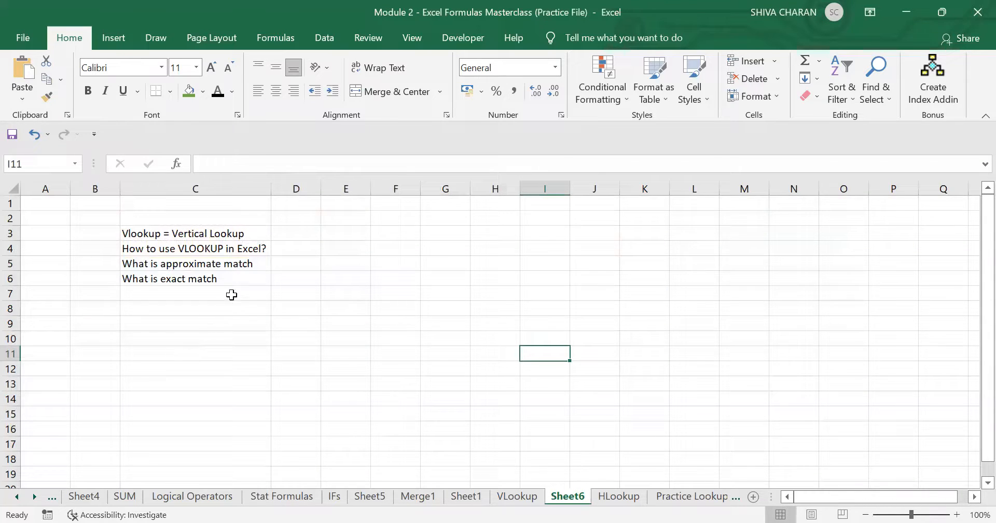
Step: Open the VLookup worksheet
{"action": "left_click", "coordinate": [242, 276]}
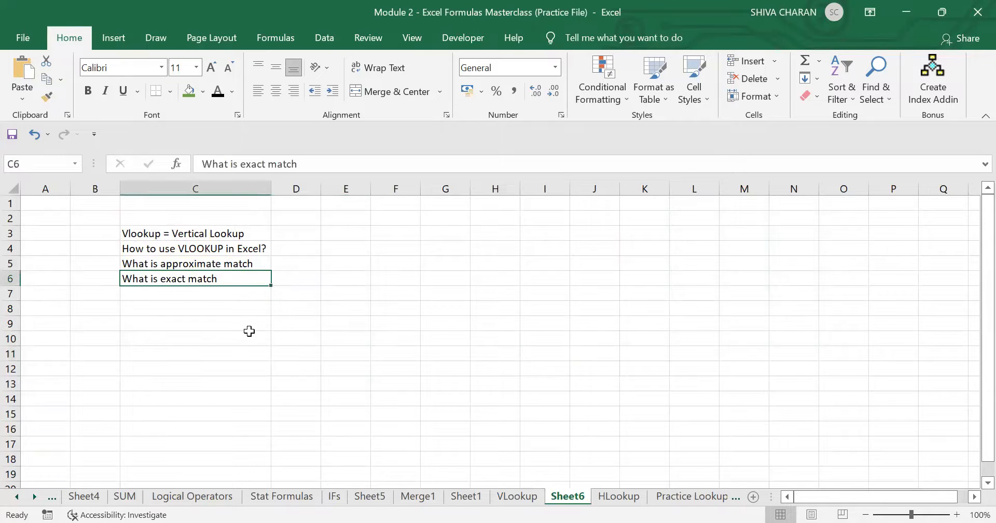
{"action": "left_click", "coordinate": [249, 335]}
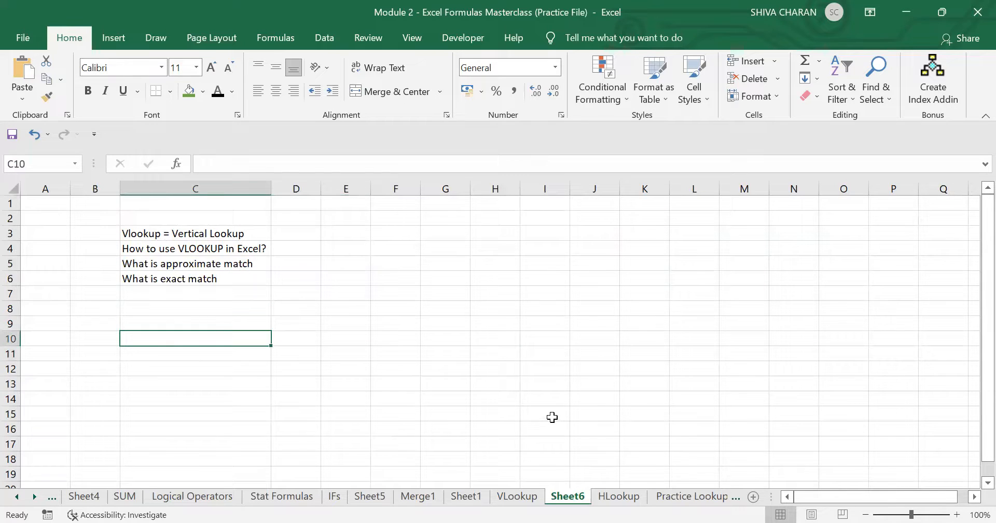
{"action": "left_click", "coordinate": [517, 496]}
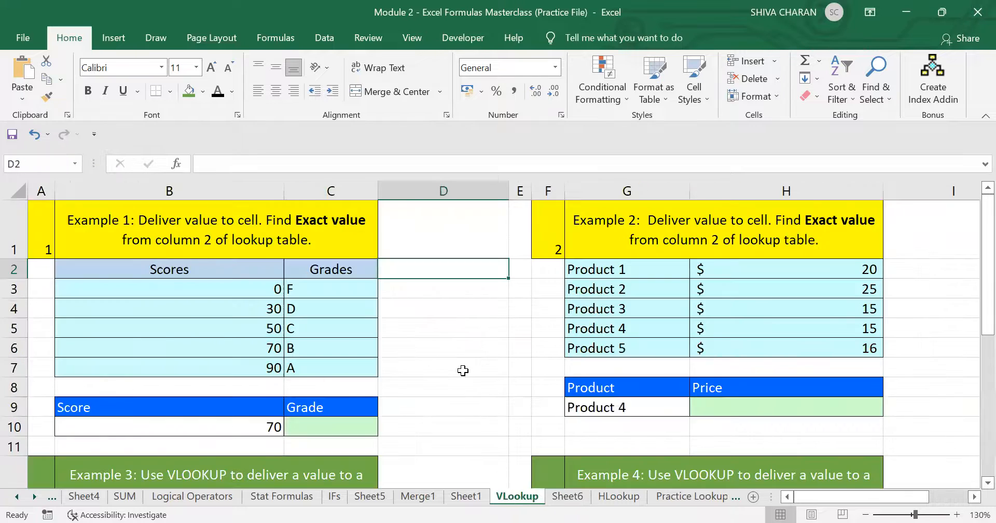
Step: Examine the Scores and Grades lookup table in B3:C7 of Example 1 and the Score and Grade cells beneath it
{"action": "left_click", "coordinate": [202, 274]}
{"action": "left_click_drag", "start_coordinate": [206, 310], "coordinate": [216, 365]}
{"action": "double_click", "coordinate": [216, 366]}
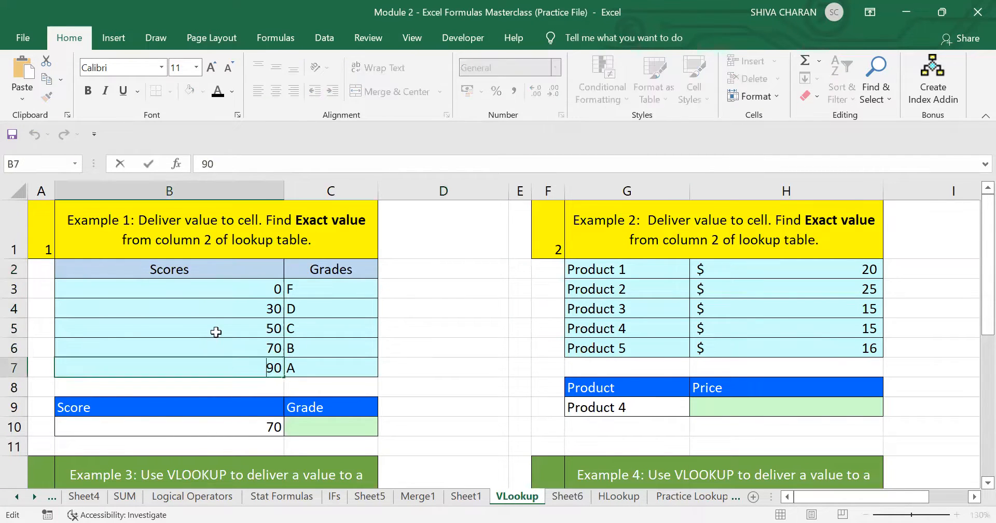
{"action": "left_click", "coordinate": [331, 287]}
{"action": "left_click", "coordinate": [332, 364]}
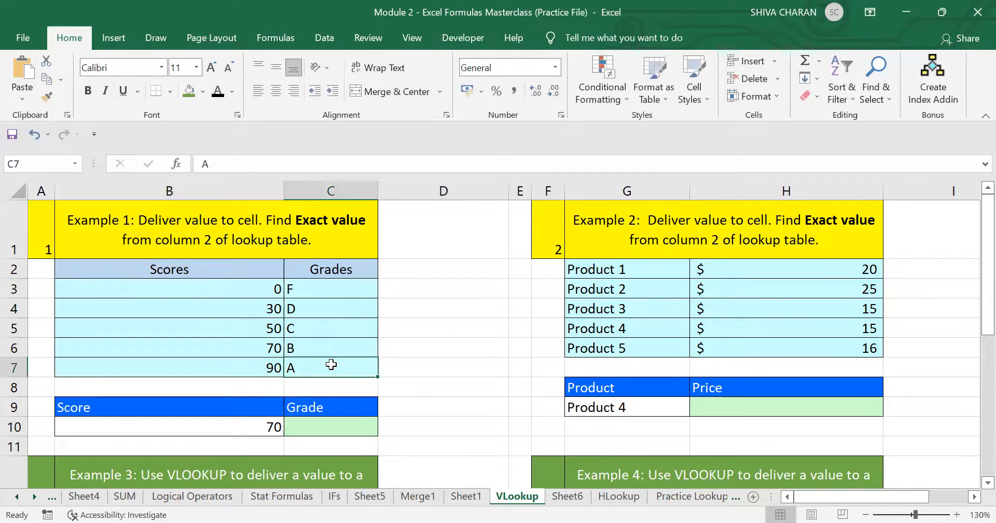
{"action": "left_click", "coordinate": [242, 367]}
{"action": "left_click", "coordinate": [229, 330]}
{"action": "left_click", "coordinate": [237, 289]}
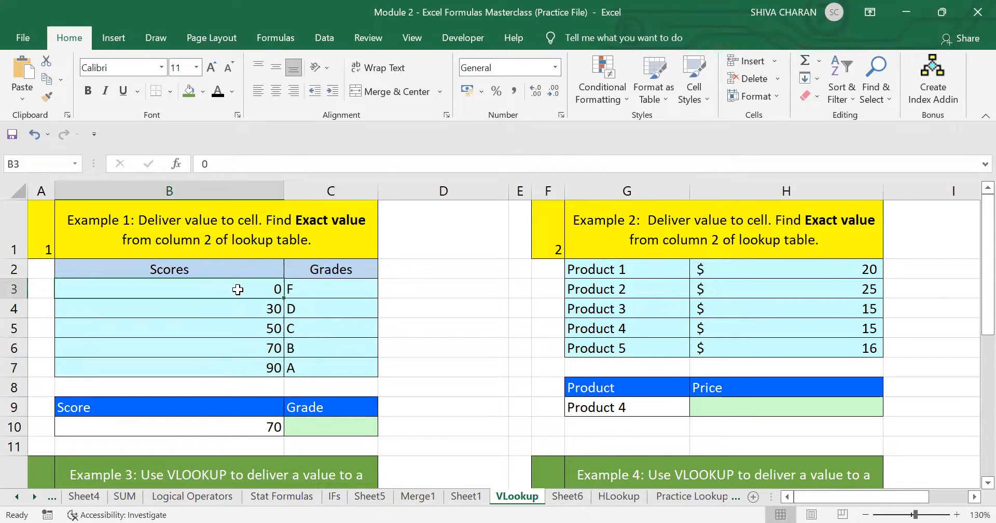
{"action": "left_click_drag", "start_coordinate": [244, 288], "coordinate": [343, 367]}
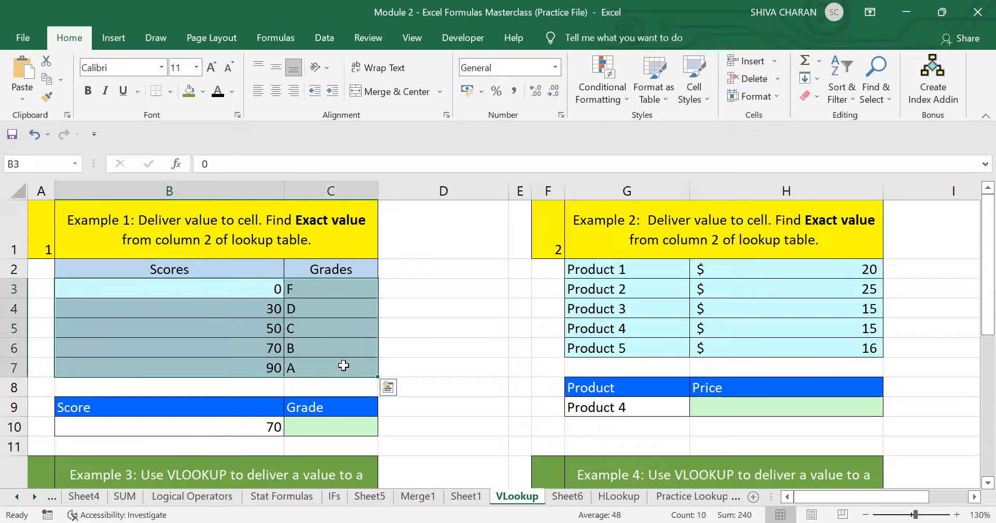
{"action": "left_click", "coordinate": [317, 427]}
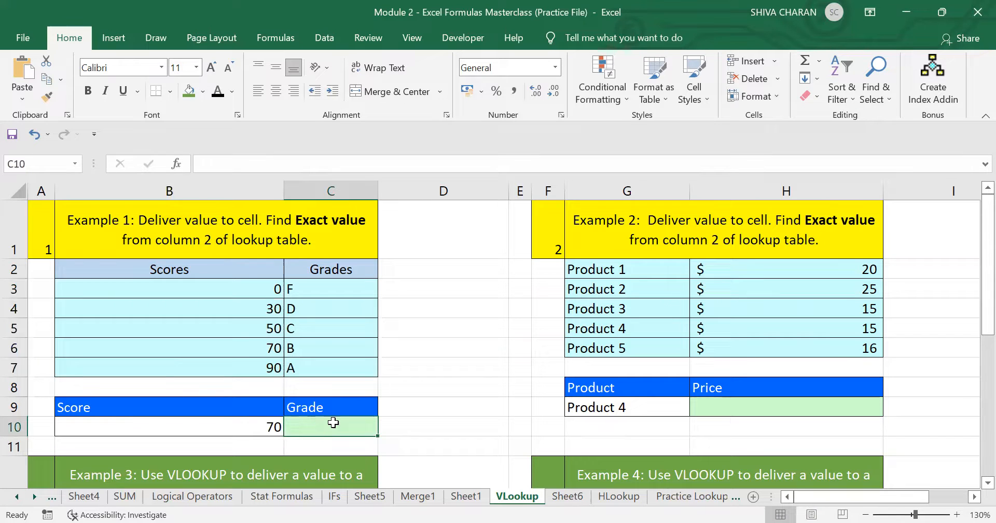
{"action": "left_click", "coordinate": [233, 432]}
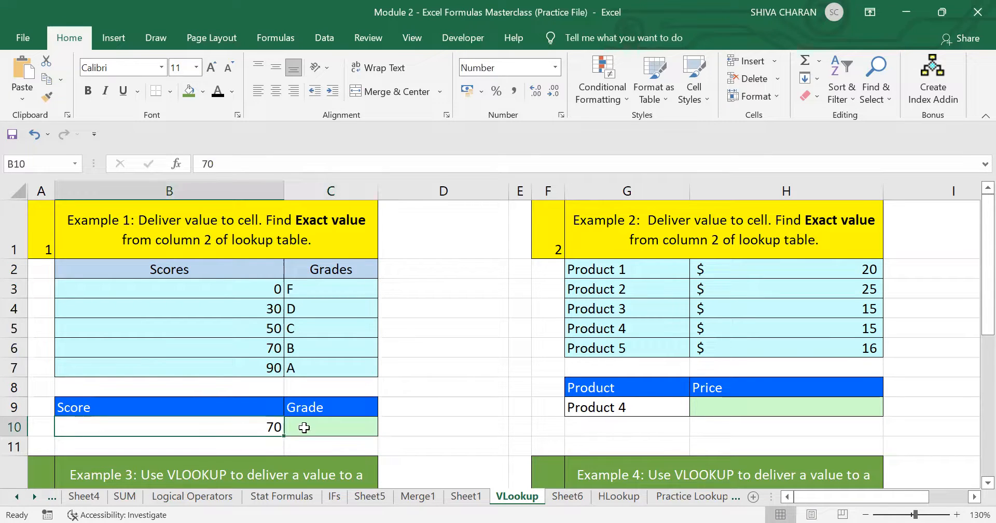
{"action": "left_click", "coordinate": [336, 421]}
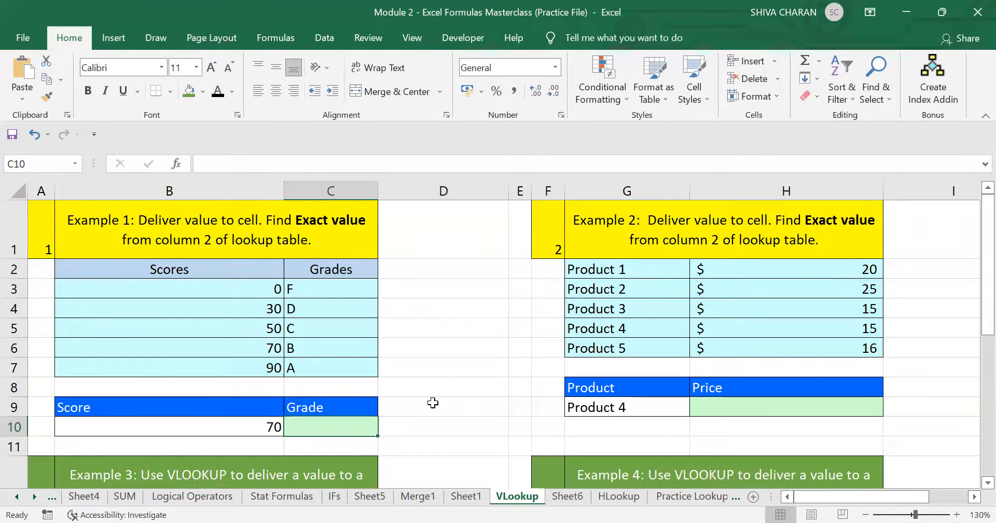
{"action": "left_click", "coordinate": [236, 430]}
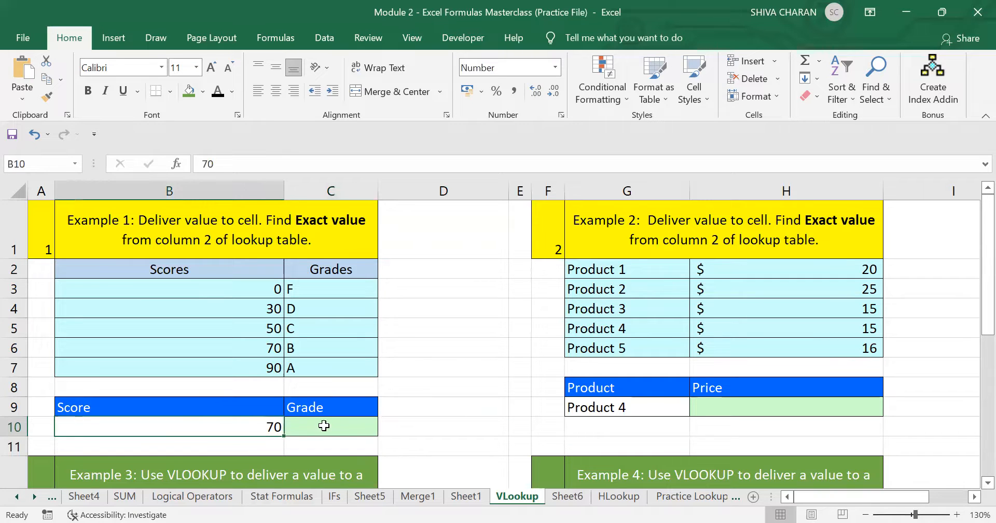
Step: Enter grade B by hand in cell C10 as the grade for the score in B10
{"action": "left_click", "coordinate": [304, 428]}
{"action": "type", "text": "B"}
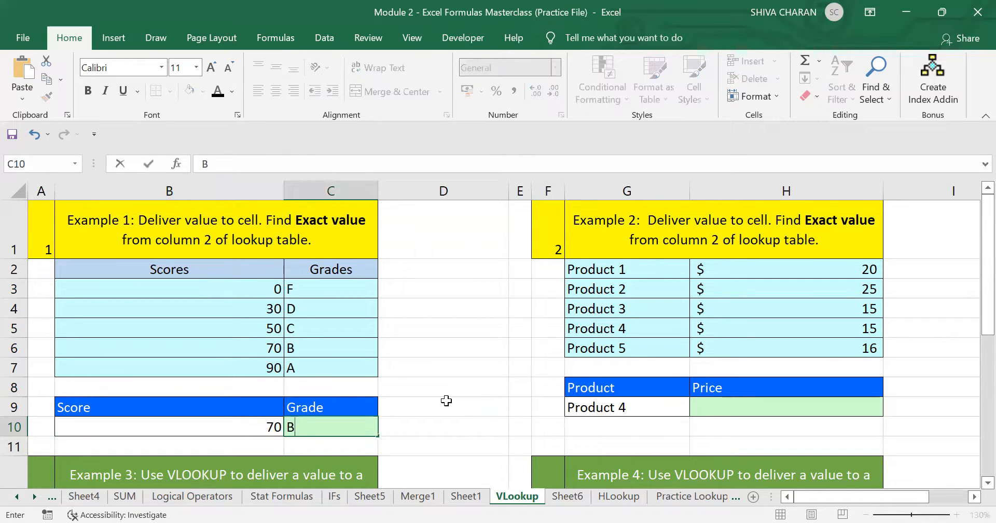
{"action": "key", "text": "Return"}
Step: Set the score in cell B10 to 90
{"action": "key", "text": "Left"}
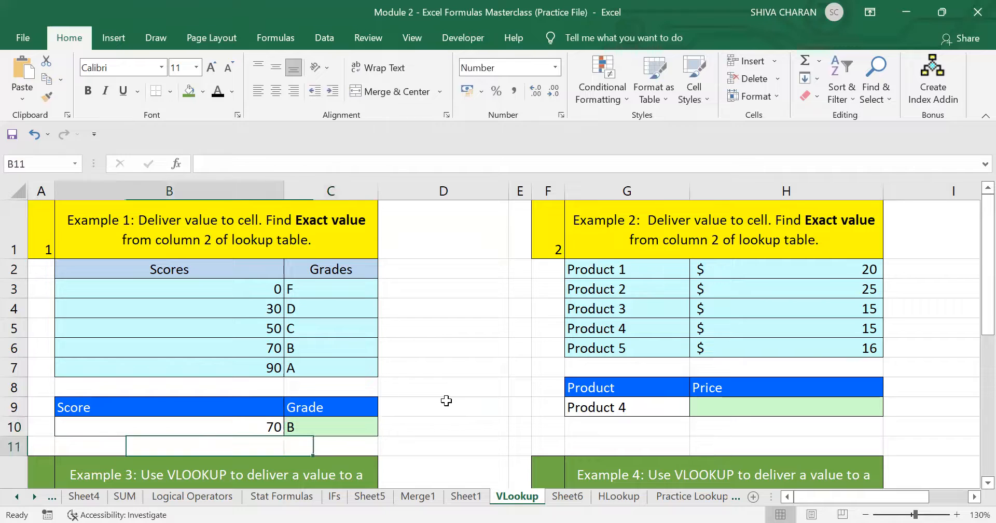
{"action": "key", "text": "Up"}
{"action": "type", "text": "90"}
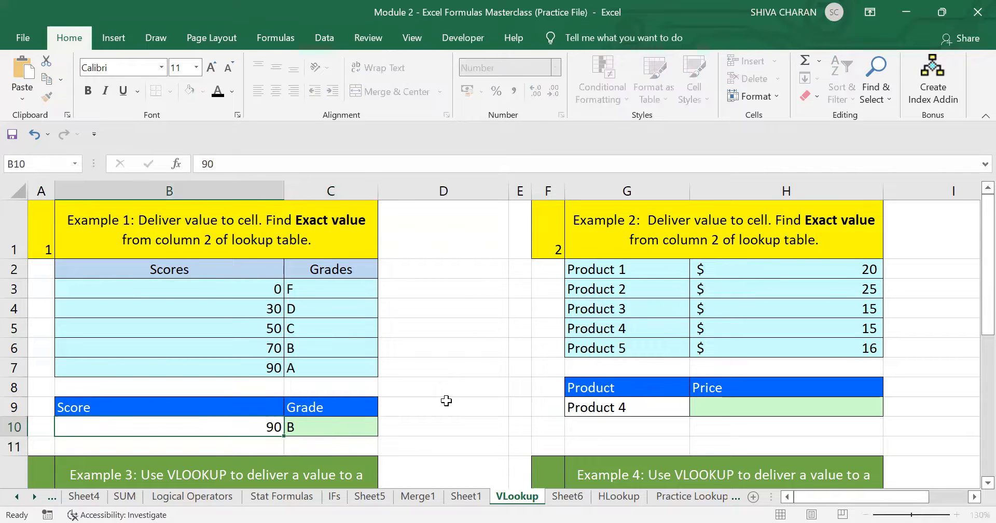
{"action": "key", "text": "Tab"}
Step: Try grade A by hand in cell C10 and clear the cell again
{"action": "type", "text": "A"}
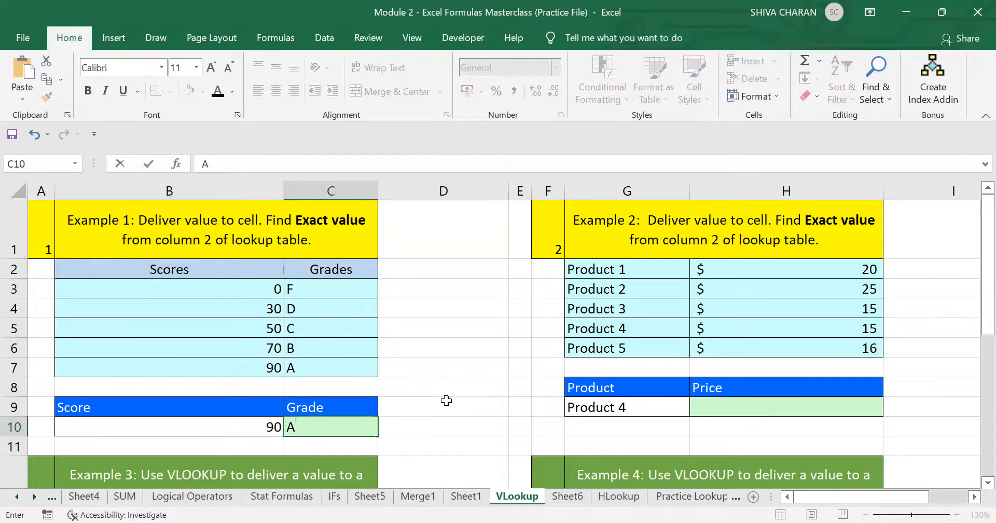
{"action": "key", "text": "ctrl+Return"}
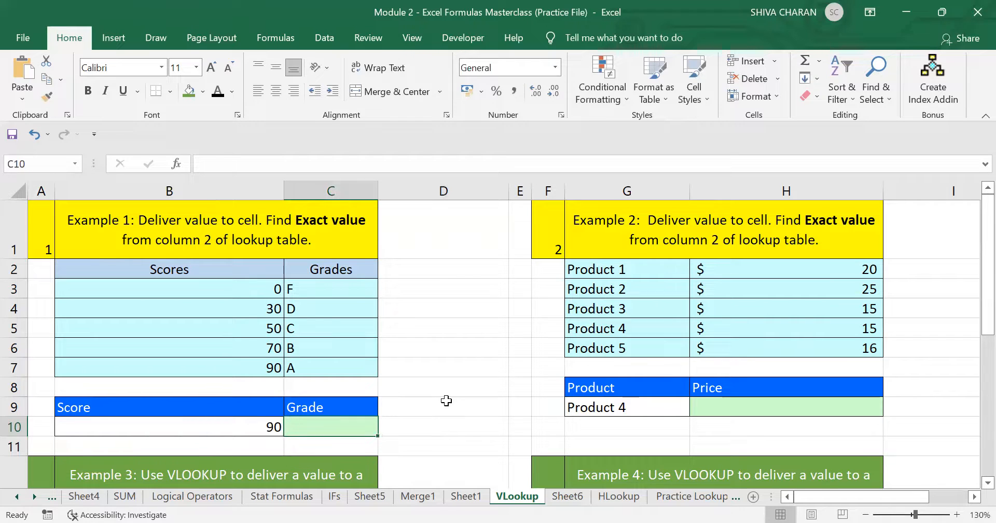
{"action": "key", "text": "Left"}
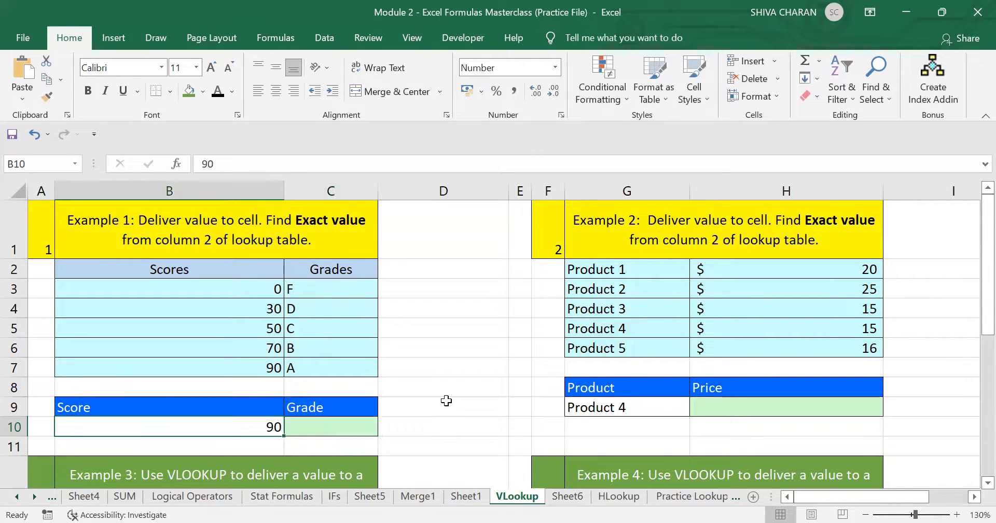
{"action": "key", "text": "Right"}
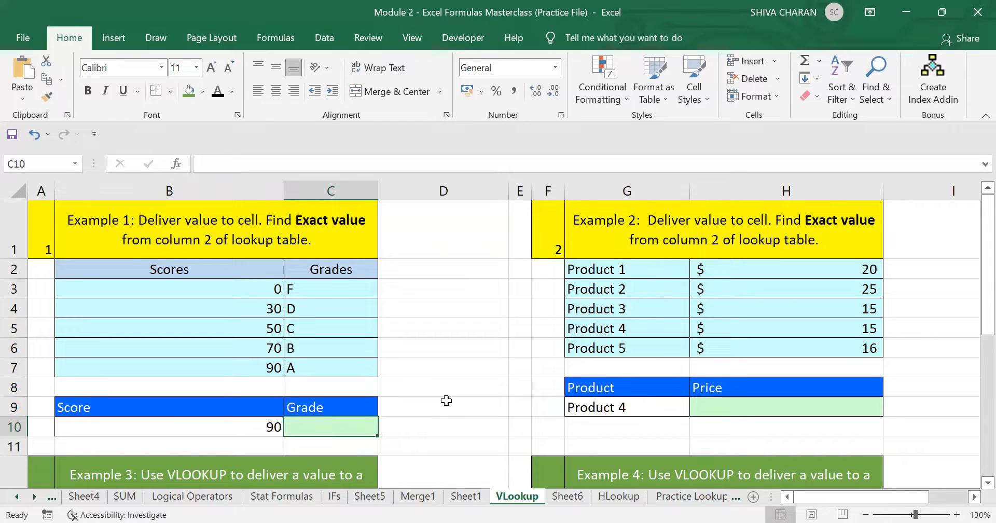
{"action": "key", "text": "Left"}
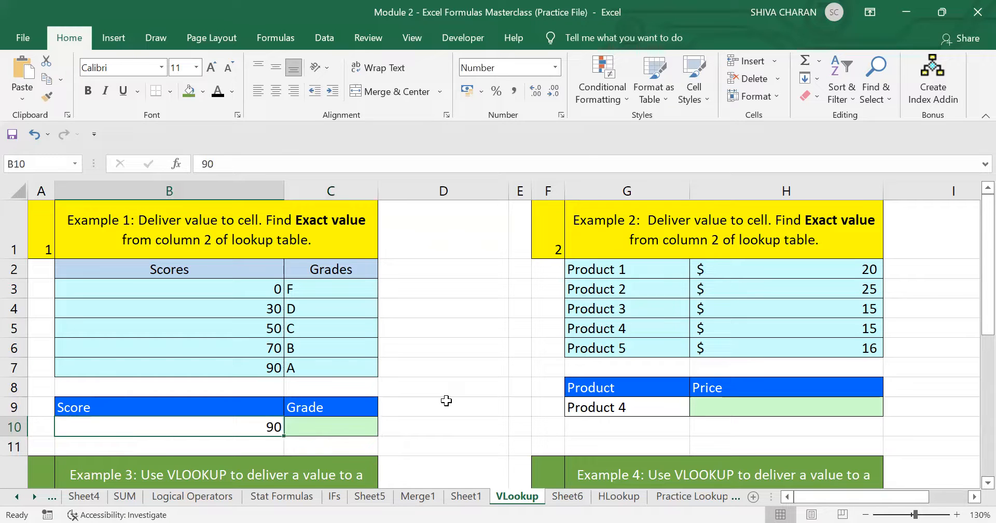
{"action": "key", "text": "Right"}
{"action": "right_click", "coordinate": [445, 400]}
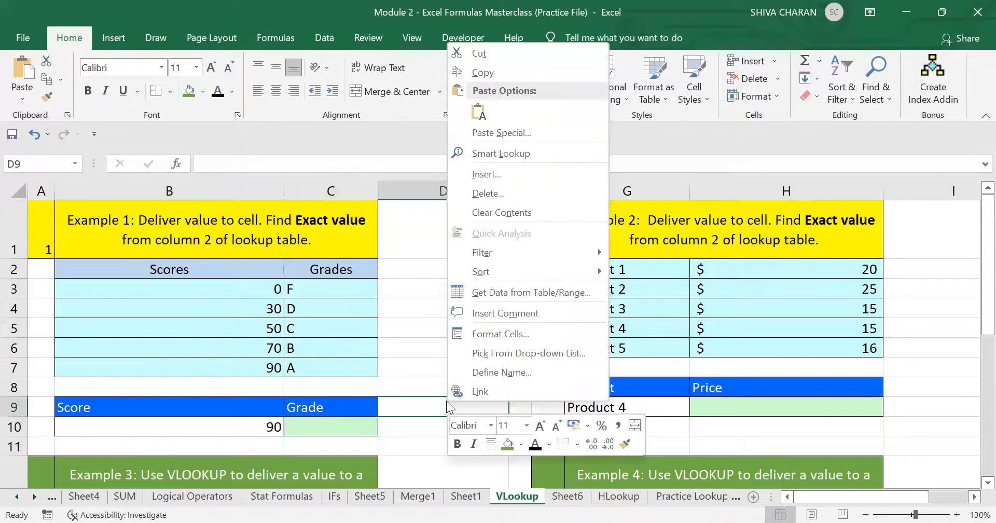
{"action": "left_click", "coordinate": [314, 429]}
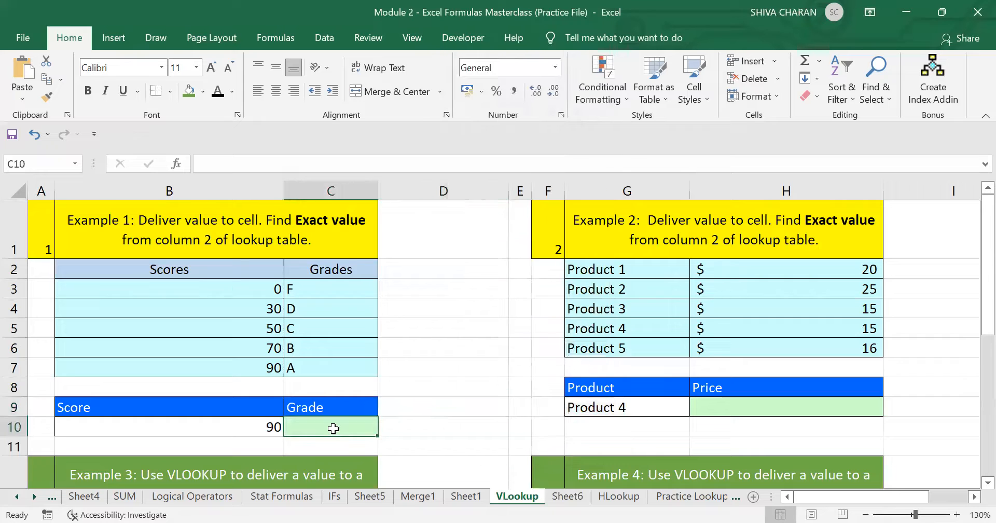
{"action": "left_click", "coordinate": [324, 217]}
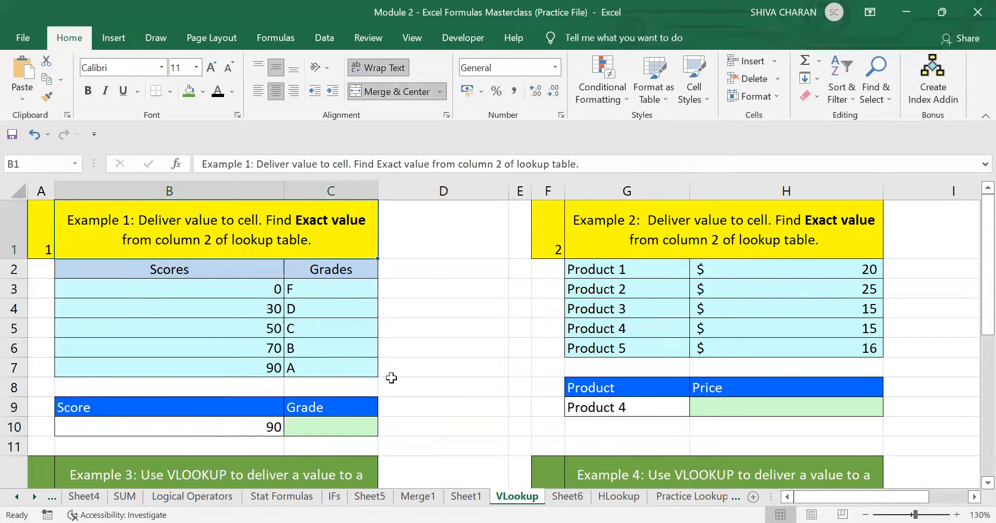
Step: Start a VLOOKUP formula in C10 with B10 as the lookup value and B3:C7 as the table array
{"action": "left_click", "coordinate": [324, 431]}
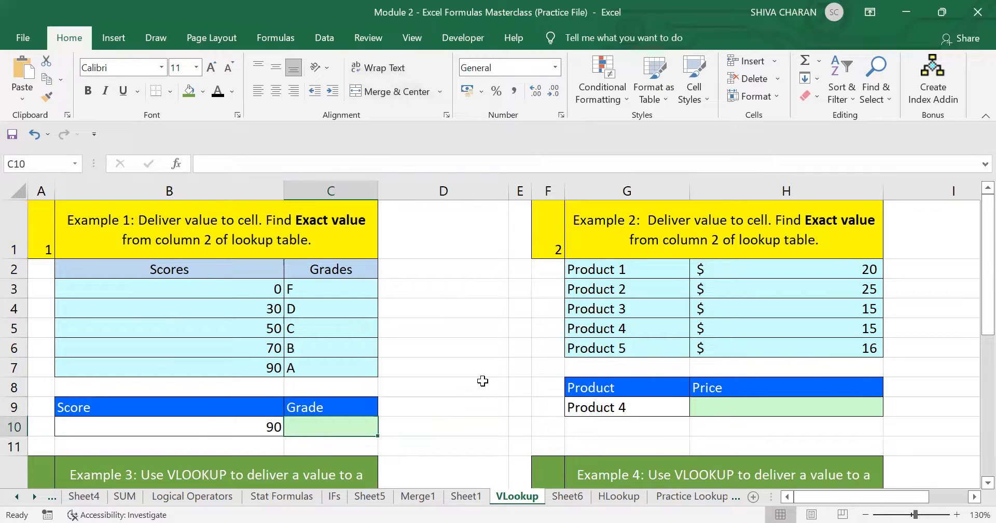
{"action": "type", "text": "="}
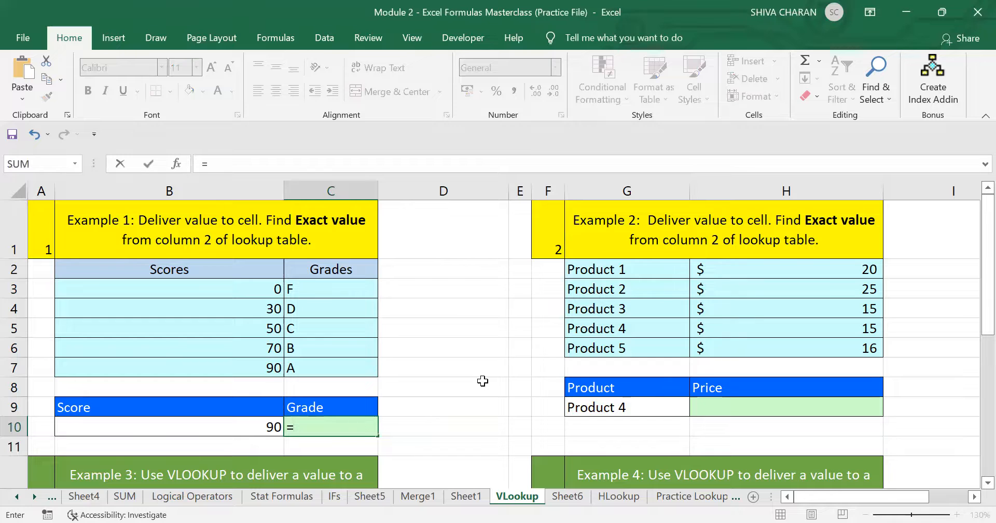
{"action": "type", "text": "VLOOK"}
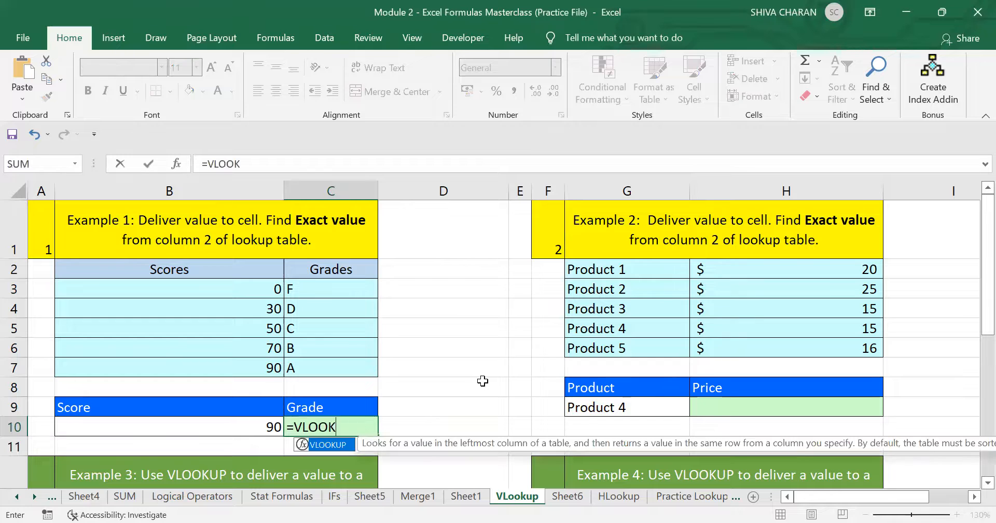
{"action": "double_click", "coordinate": [342, 444]}
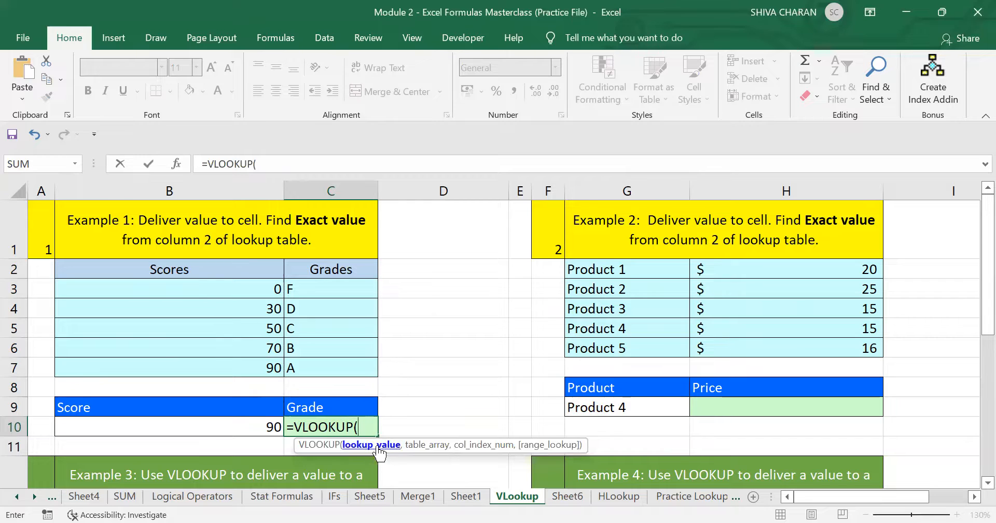
{"action": "left_click", "coordinate": [239, 426]}
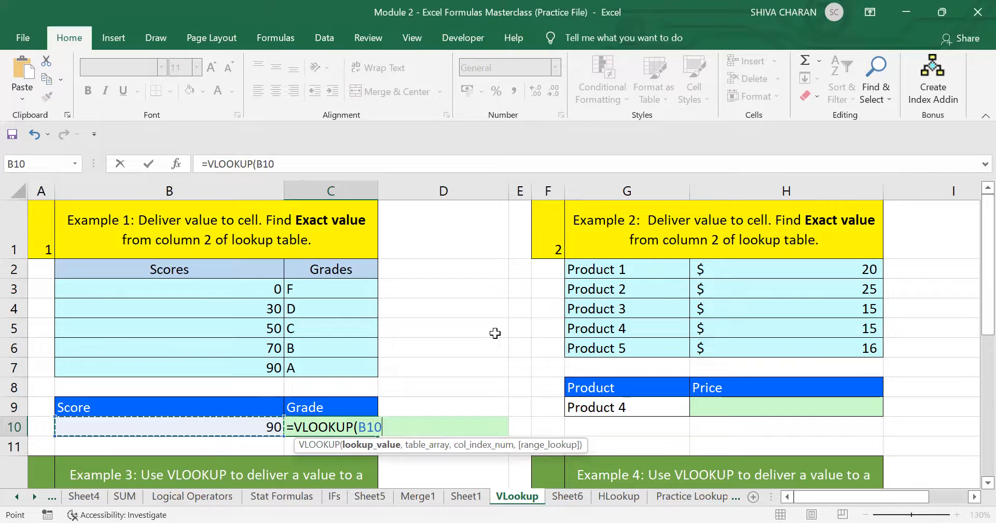
{"action": "type", "text": ","}
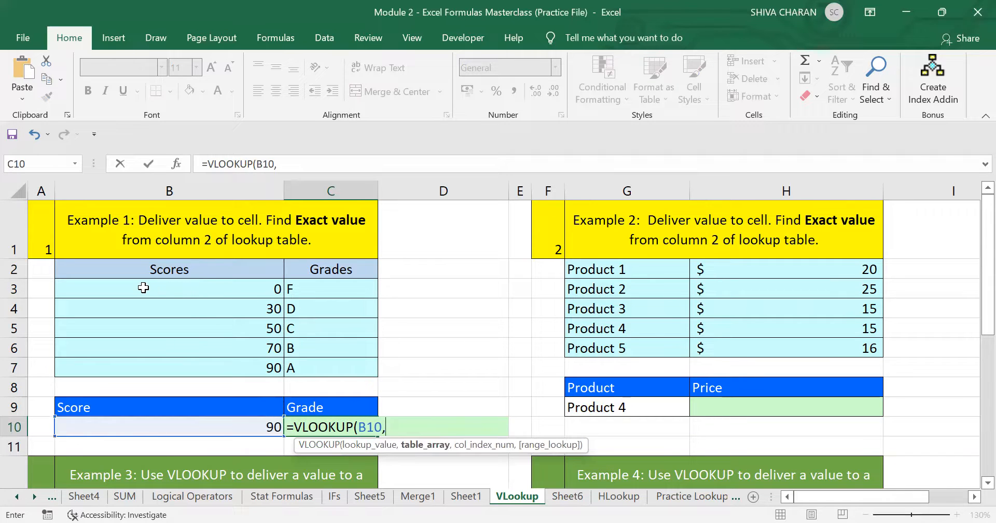
{"action": "left_click_drag", "start_coordinate": [115, 285], "coordinate": [333, 364]}
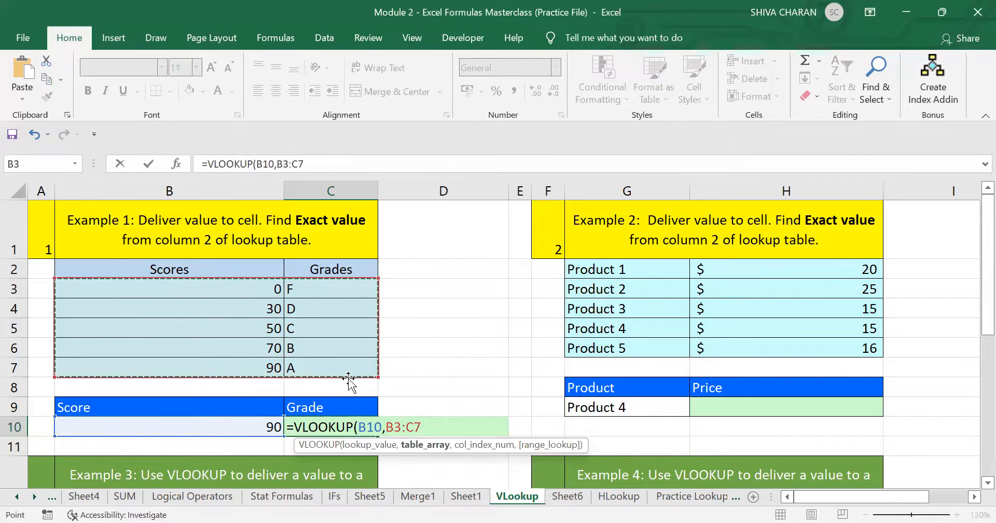
Step: Complete the VLOOKUP formula in C10 with column index 2 and FALSE for an exact match
{"action": "type", "text": ",2"}
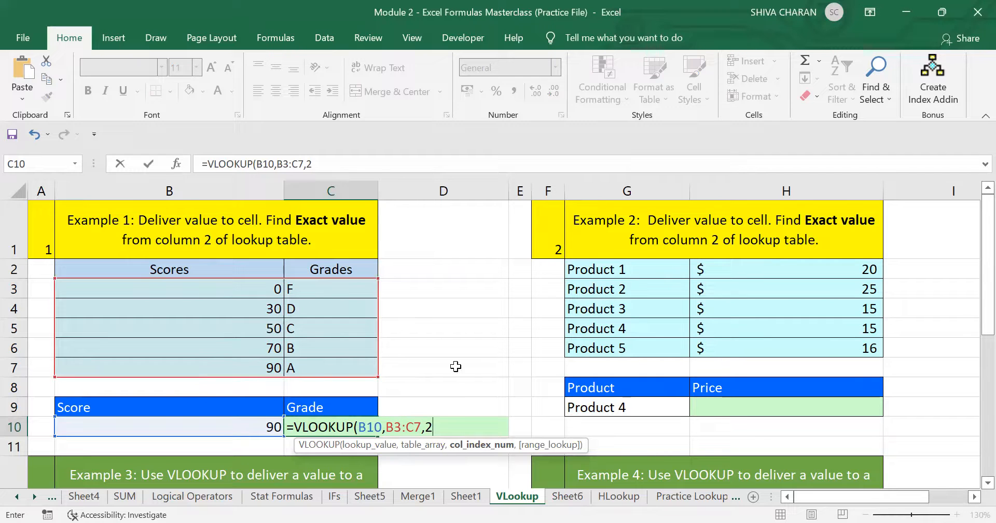
{"action": "type", "text": ","}
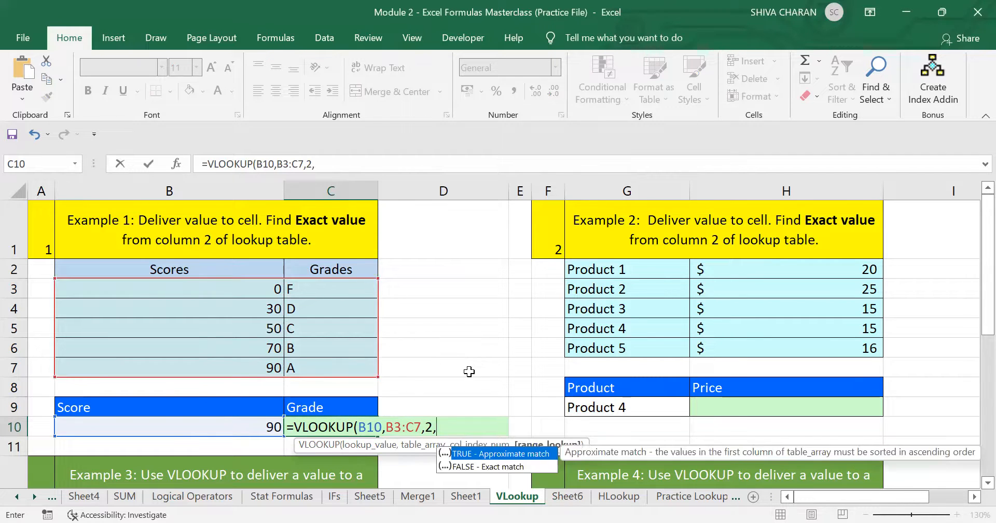
{"action": "key", "text": "BackSpace"}
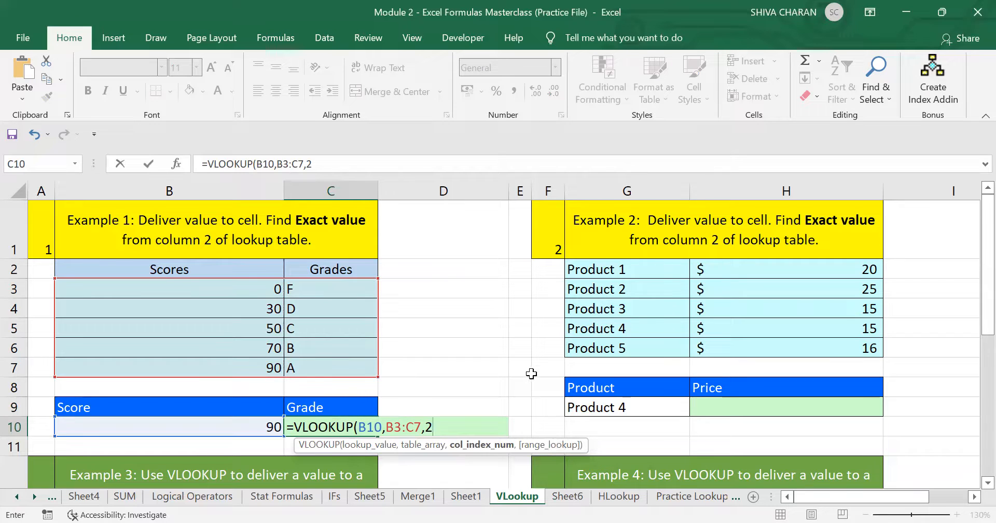
{"action": "type", "text": ","}
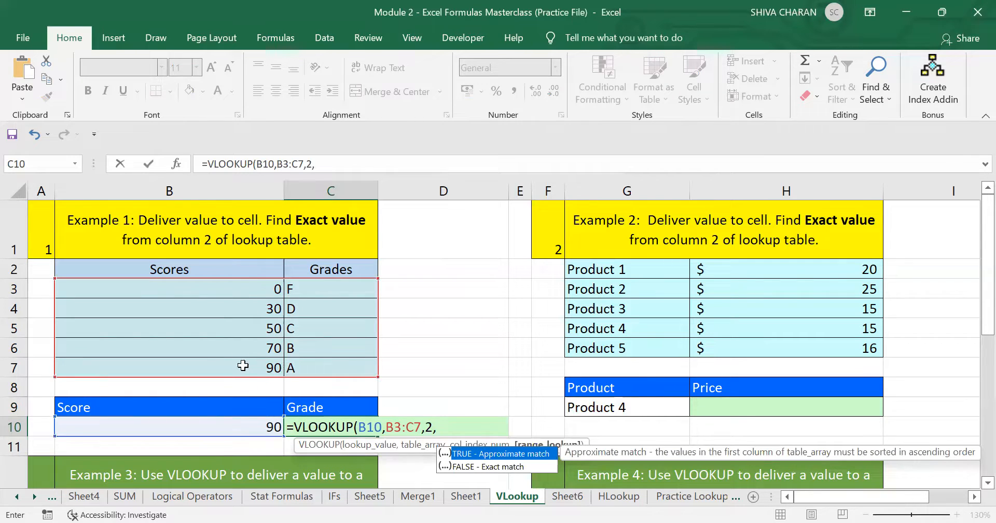
{"action": "left_click", "coordinate": [482, 465]}
{"action": "double_click", "coordinate": [482, 466]}
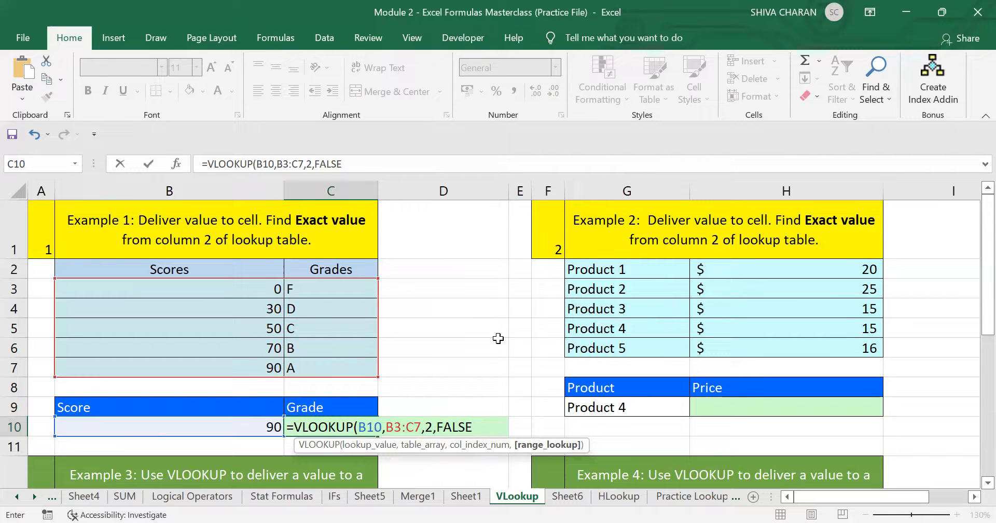
{"action": "key", "text": "Return"}
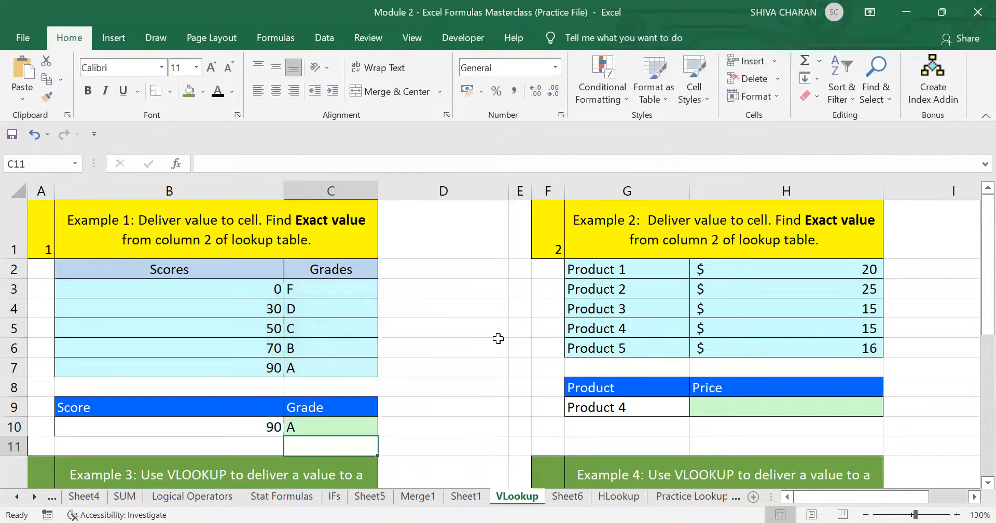
Step: Test the grade lookup by setting the score in B10 to 50 and checking cell C10
{"action": "left_click", "coordinate": [338, 431]}
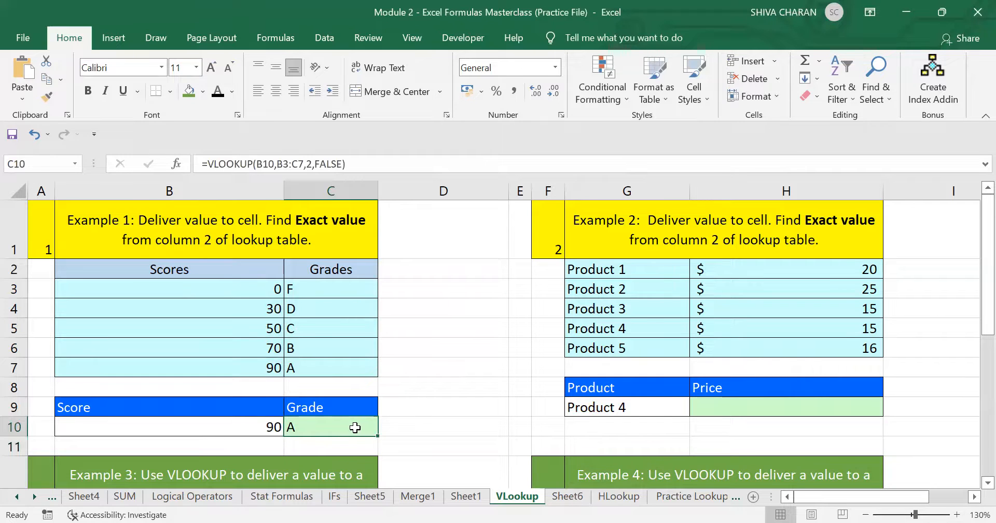
{"action": "left_click", "coordinate": [221, 421]}
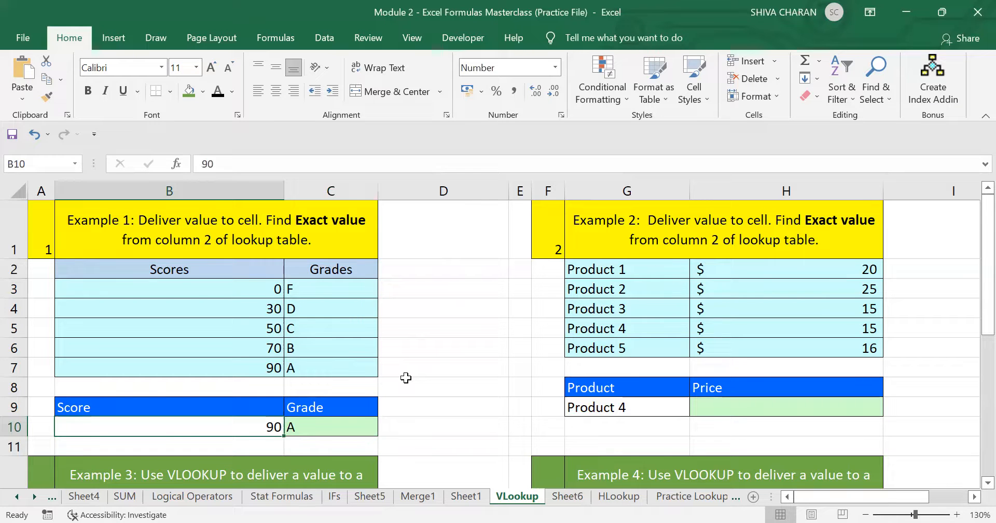
{"action": "type", "text": "50"}
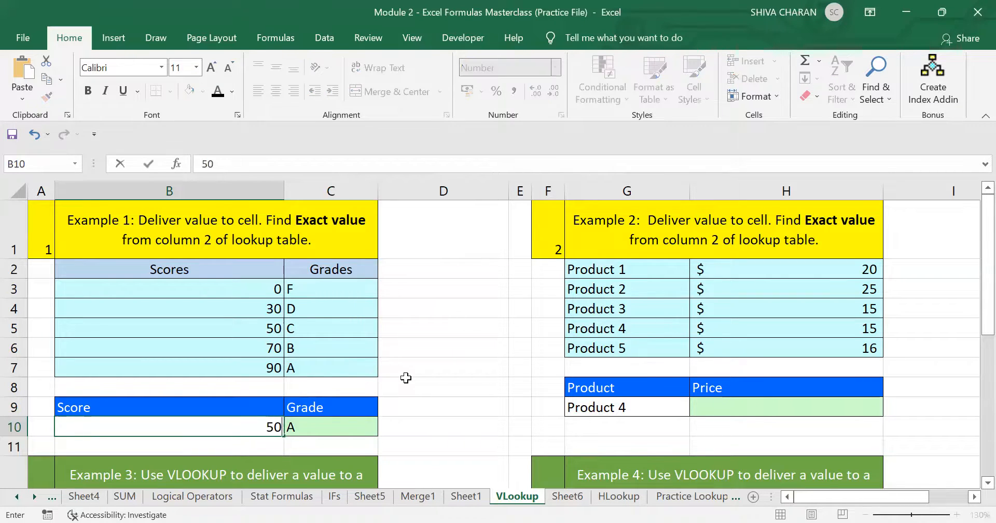
{"action": "key", "text": "Return"}
{"action": "left_click", "coordinate": [342, 432]}
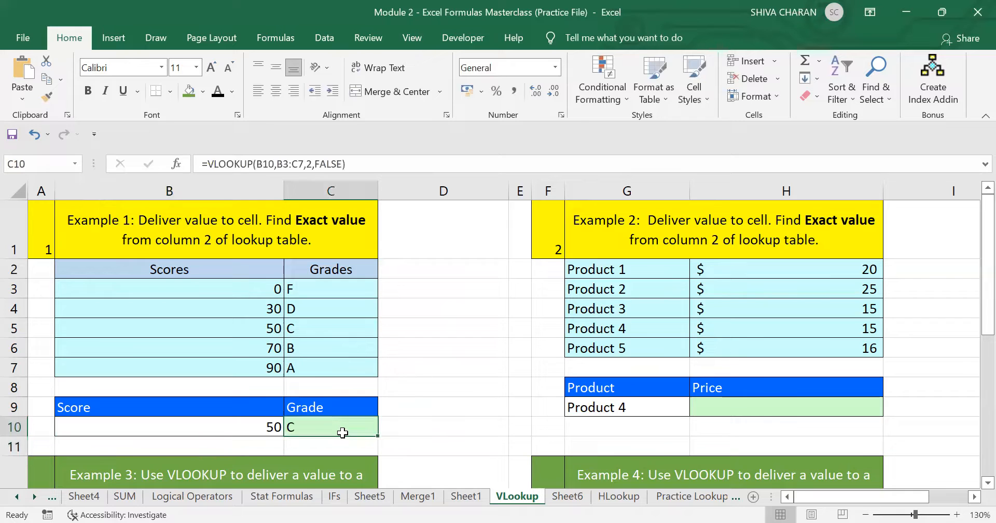
Step: Test the grade lookup with a score of 70 in B10 and check cell C10
{"action": "left_click", "coordinate": [260, 422]}
{"action": "type", "text": "70"}
{"action": "key", "text": "Return"}
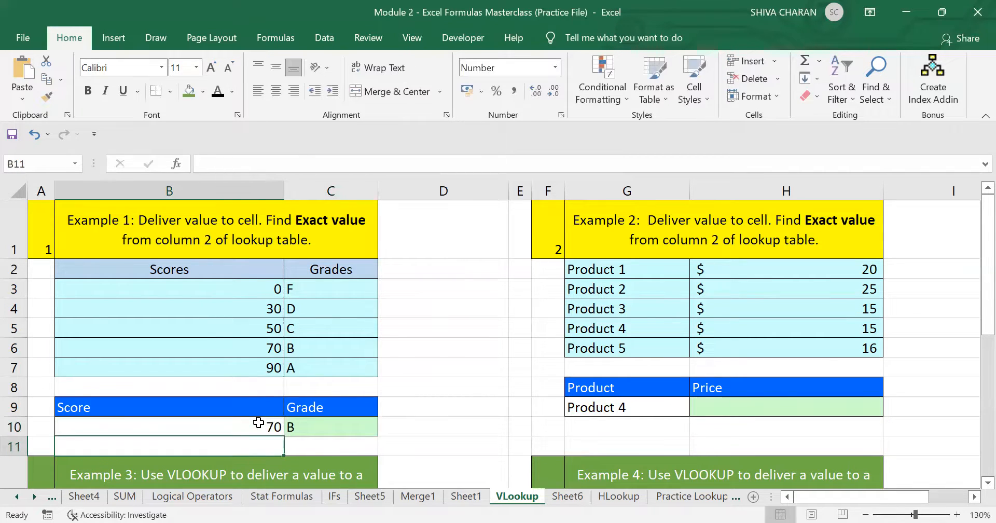
{"action": "left_click", "coordinate": [319, 425]}
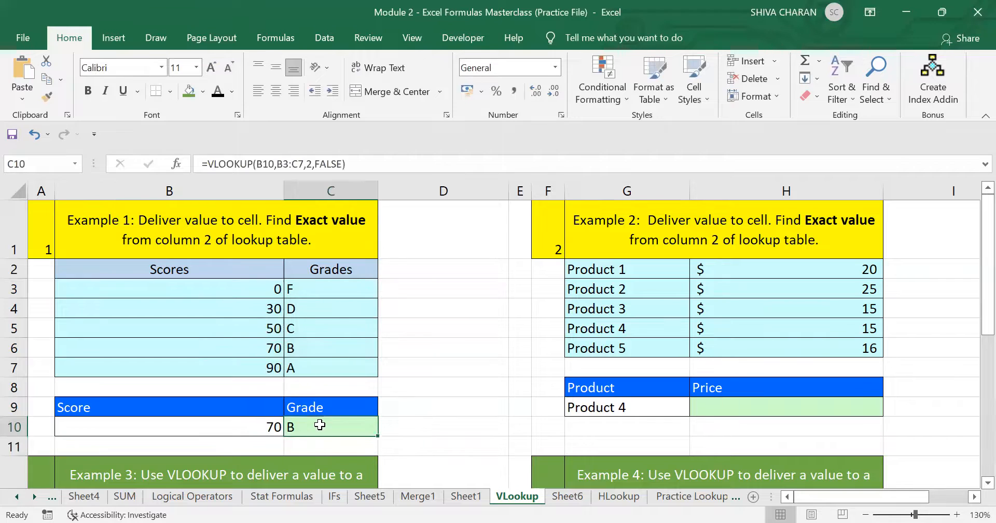
Step: Set the score in B10 back to 90 and check the grade in C10
{"action": "left_click", "coordinate": [268, 429]}
{"action": "type", "text": "90"}
{"action": "key", "text": "Return"}
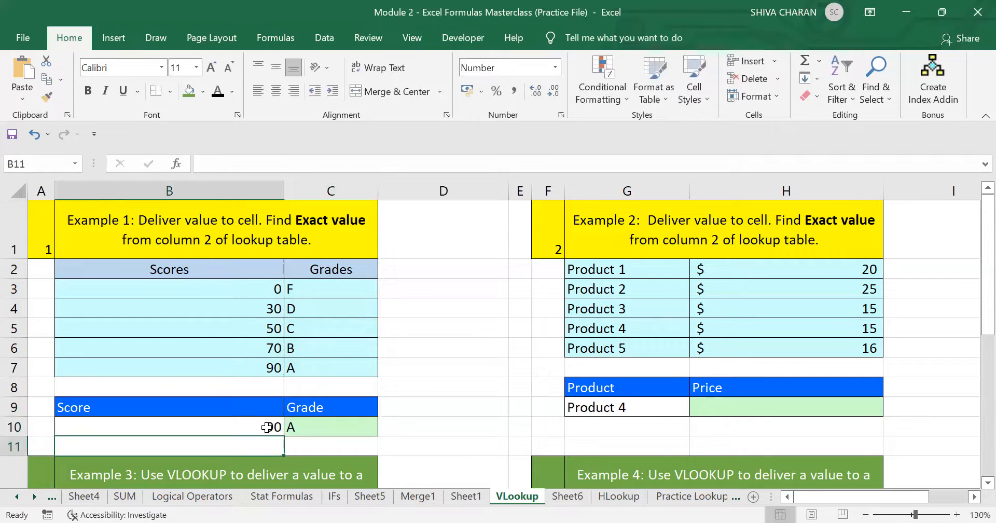
{"action": "left_click", "coordinate": [311, 426]}
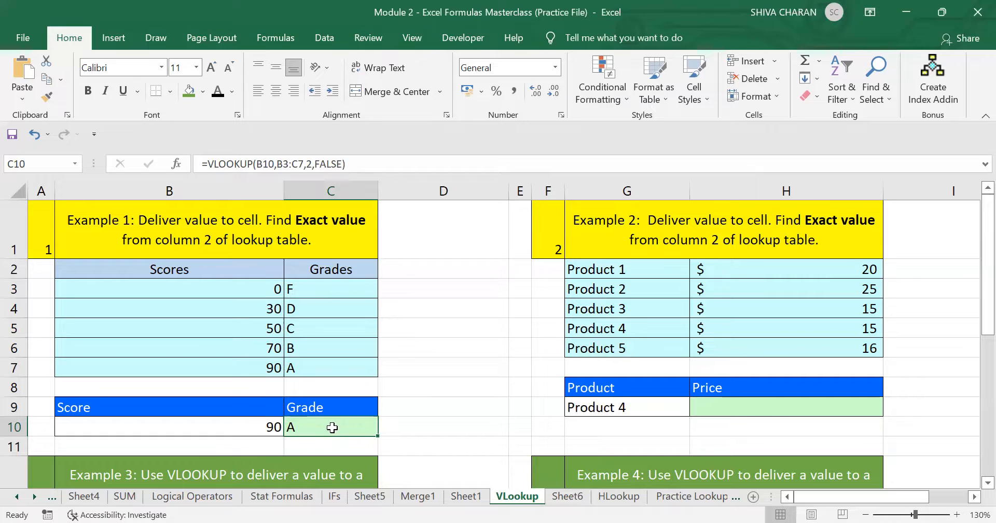
Step: Review the lookup value in B10 and the FALSE range_lookup argument of the VLOOKUP formula in C10
{"action": "left_click", "coordinate": [260, 427]}
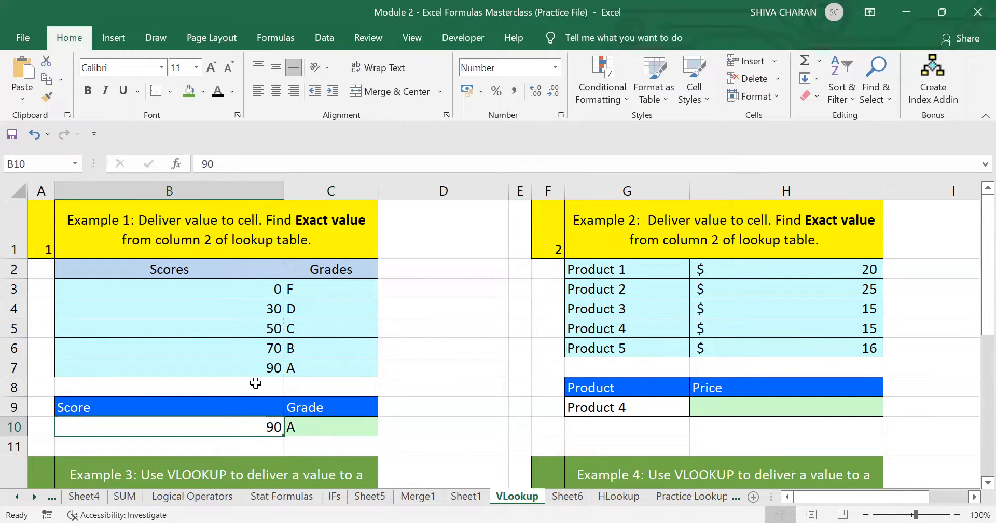
{"action": "left_click", "coordinate": [346, 427]}
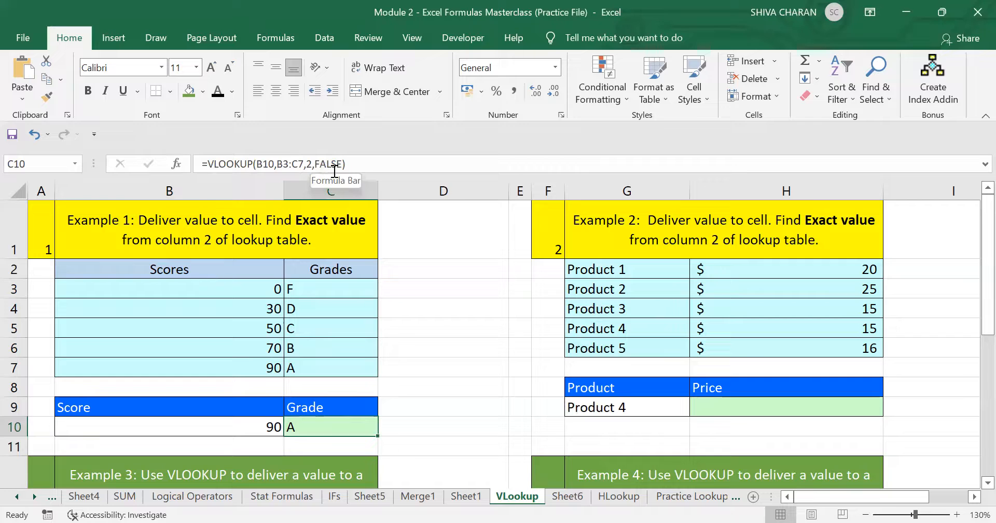
{"action": "double_click", "coordinate": [320, 163]}
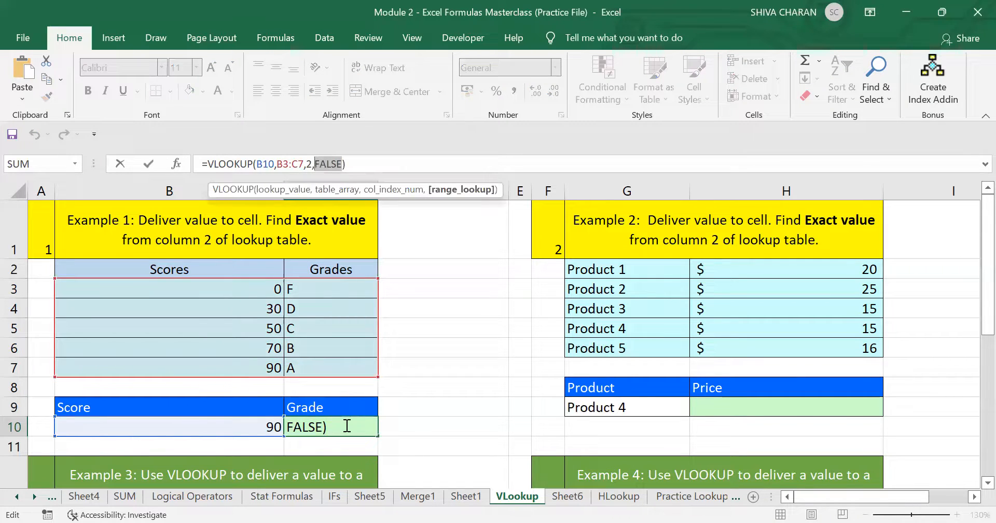
{"action": "key", "text": "Tab"}
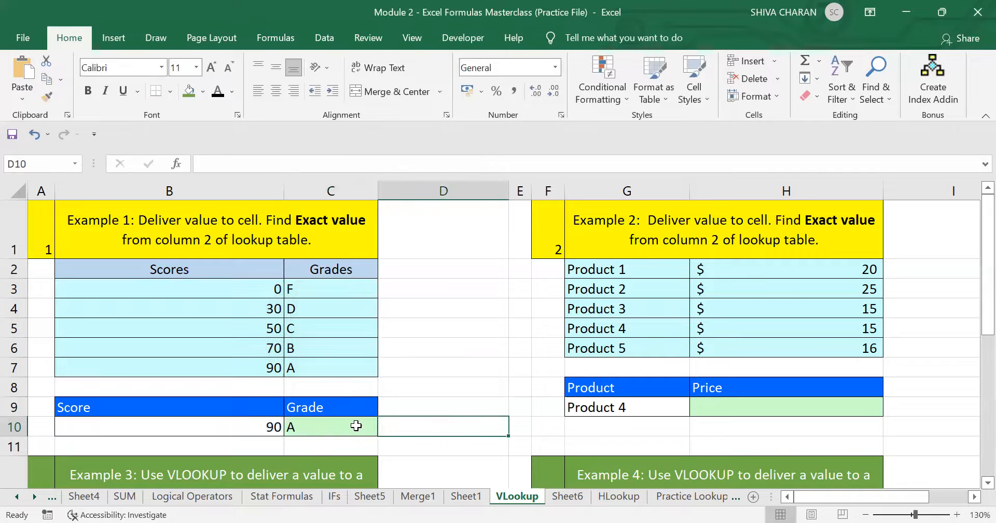
{"action": "left_click", "coordinate": [347, 423]}
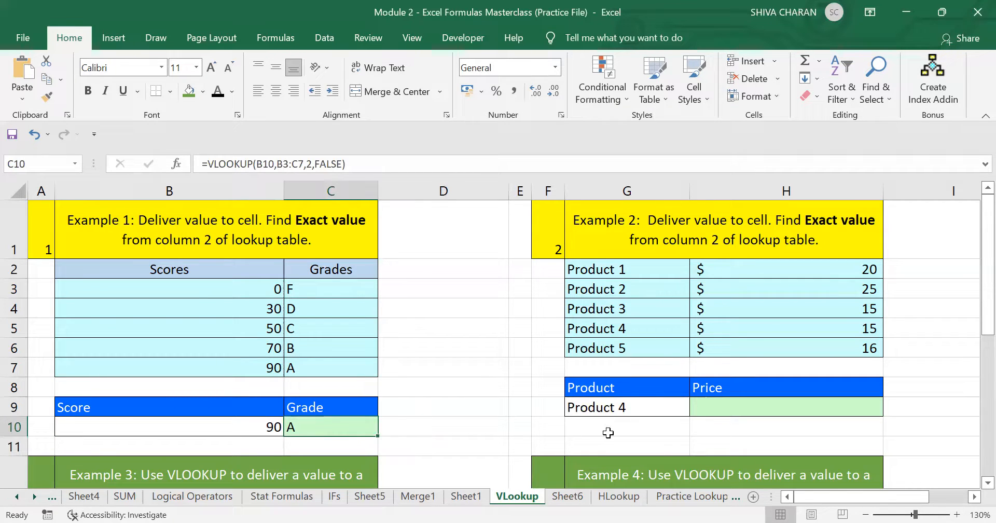
Step: Examine Example 2's product and price table in G2:H6 and the lookup cells G9 and H9
{"action": "left_click", "coordinate": [778, 404]}
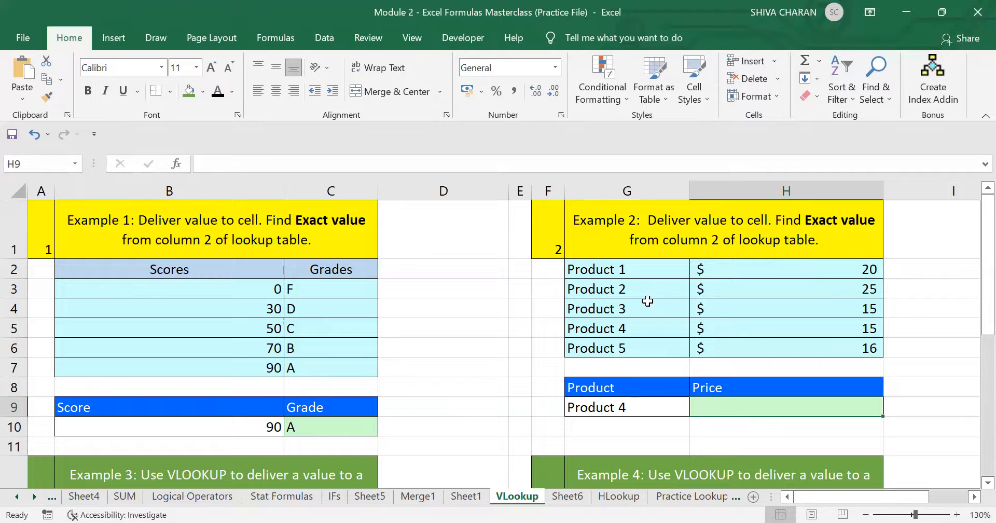
{"action": "left_click_drag", "start_coordinate": [630, 270], "coordinate": [649, 344]}
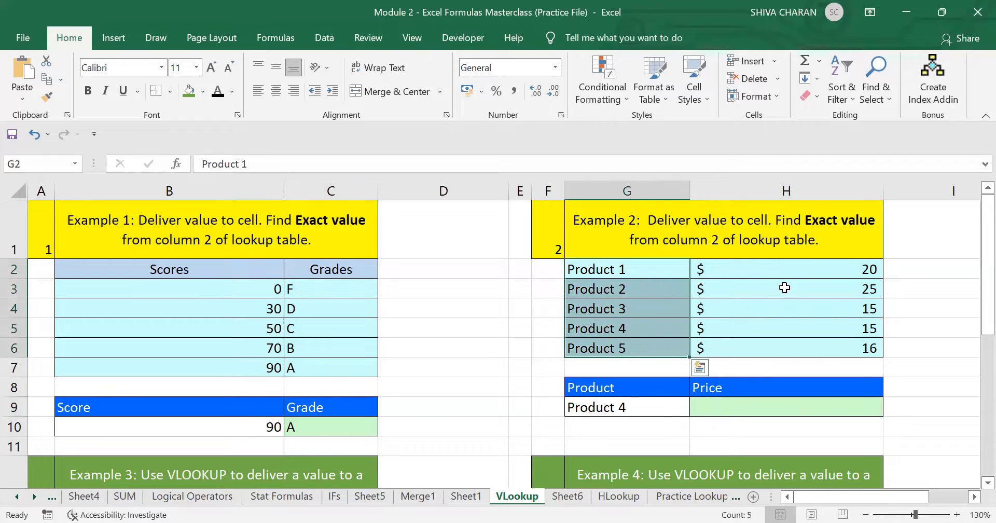
{"action": "left_click_drag", "start_coordinate": [805, 270], "coordinate": [809, 347]}
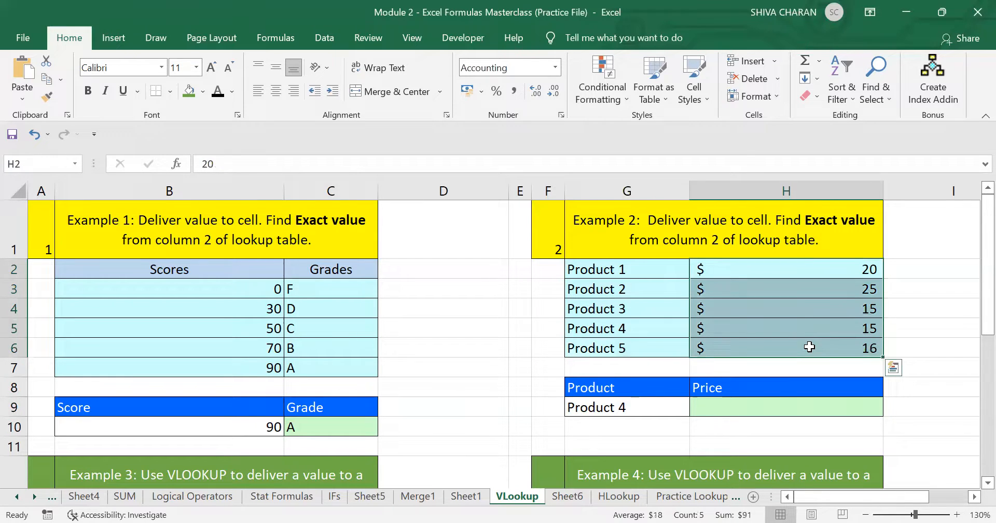
{"action": "left_click", "coordinate": [783, 403]}
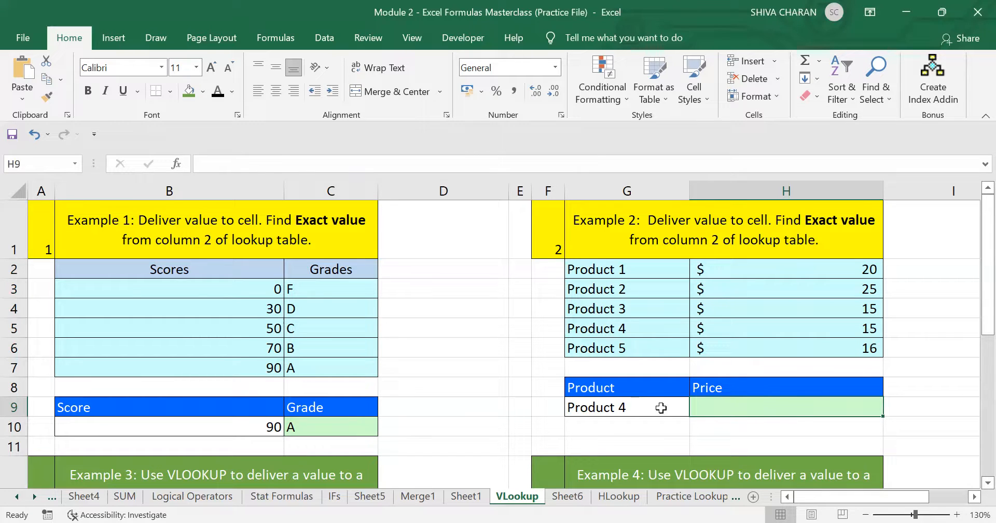
{"action": "left_click", "coordinate": [629, 408]}
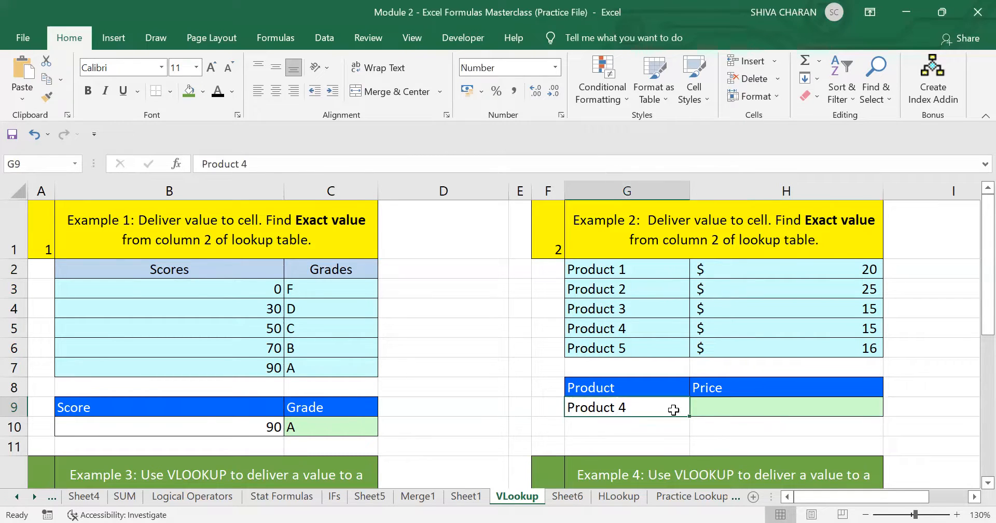
{"action": "left_click", "coordinate": [726, 409]}
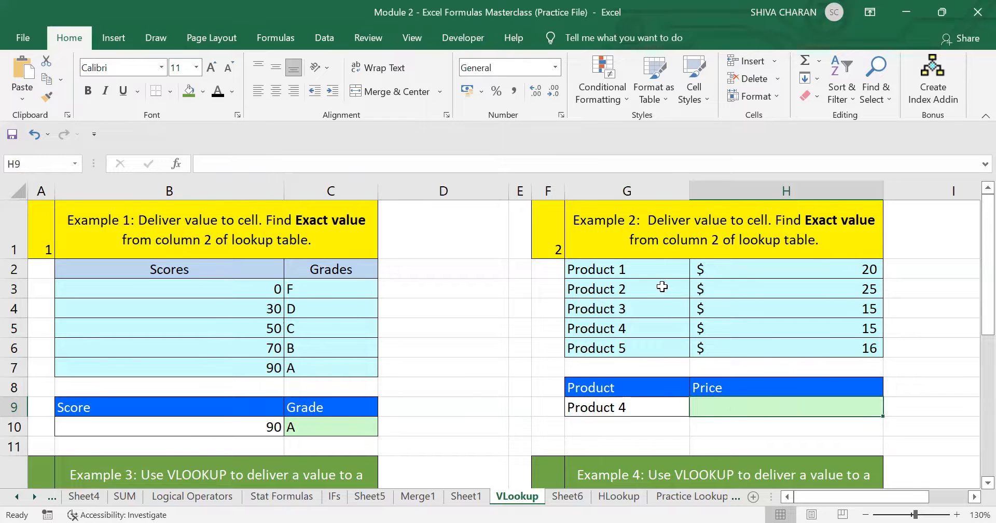
{"action": "left_click_drag", "start_coordinate": [634, 268], "coordinate": [820, 354]}
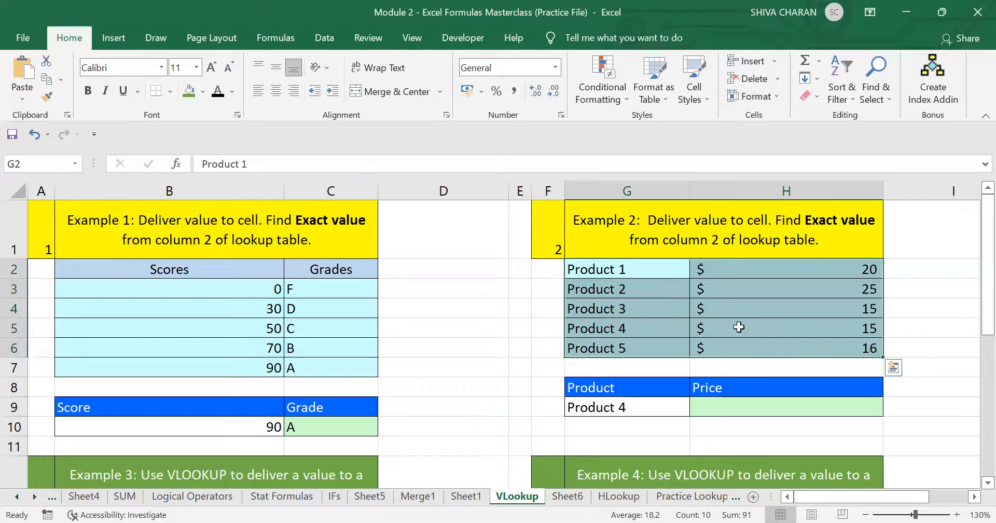
{"action": "left_click", "coordinate": [641, 327]}
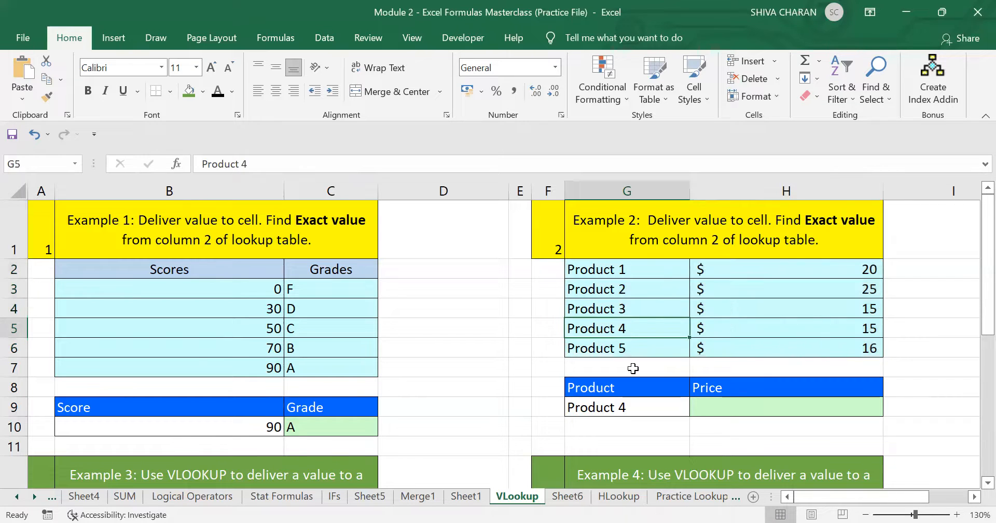
{"action": "left_click", "coordinate": [629, 406]}
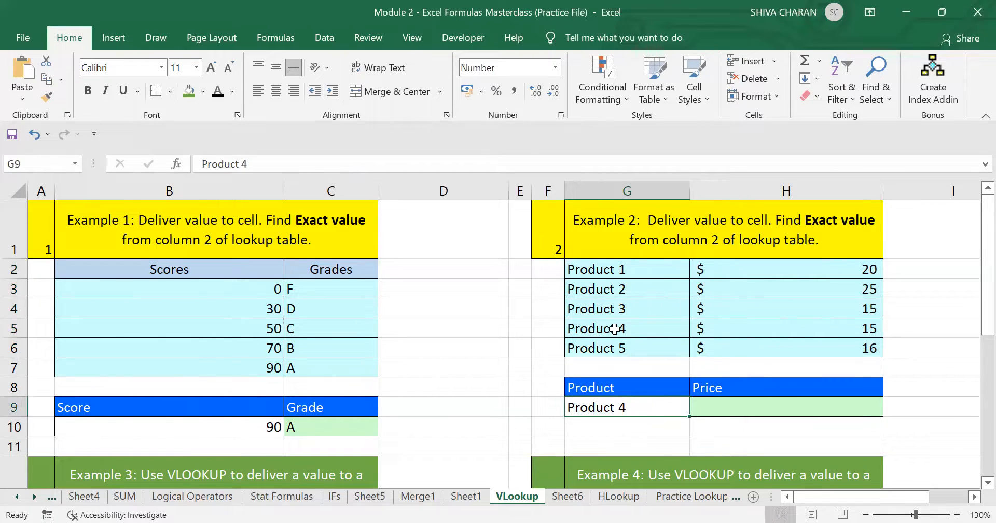
Step: Start a VLOOKUP formula in H9 with G9 as the lookup value and G2:H6 as the table array
{"action": "left_click", "coordinate": [766, 405]}
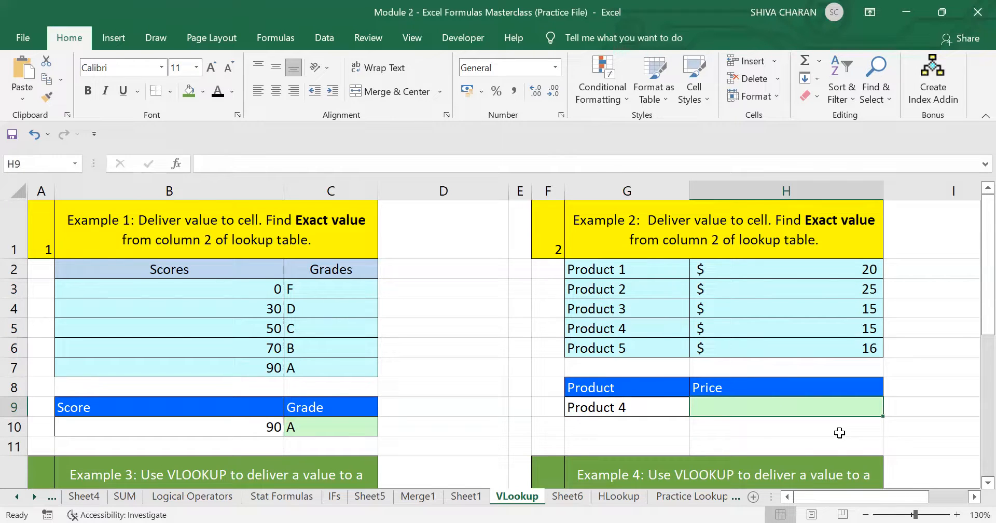
{"action": "type", "text": "="}
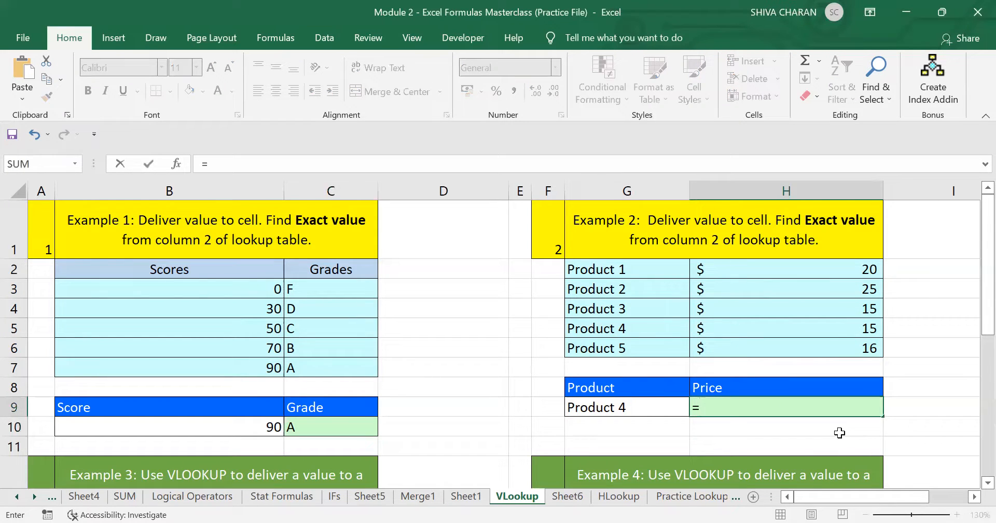
{"action": "type", "text": "VLOOK"}
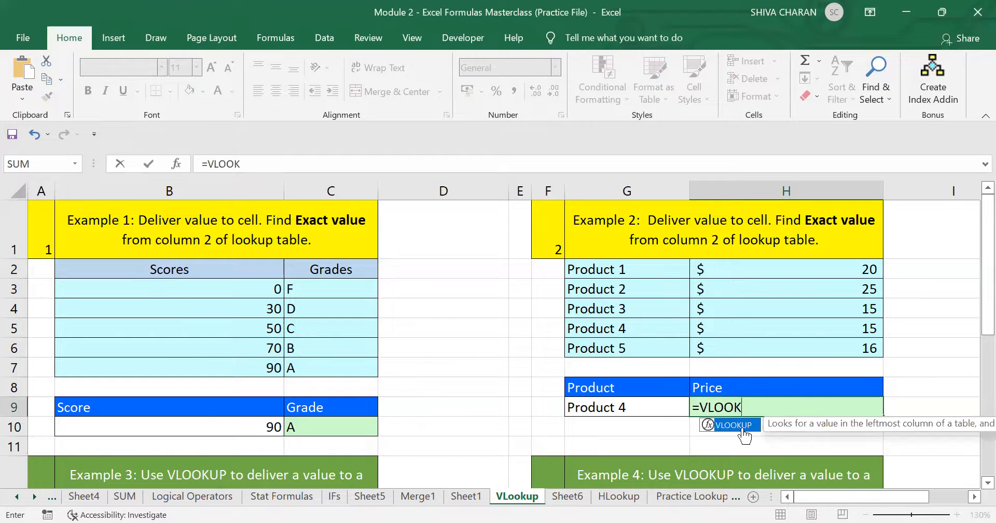
{"action": "key", "text": "Tab"}
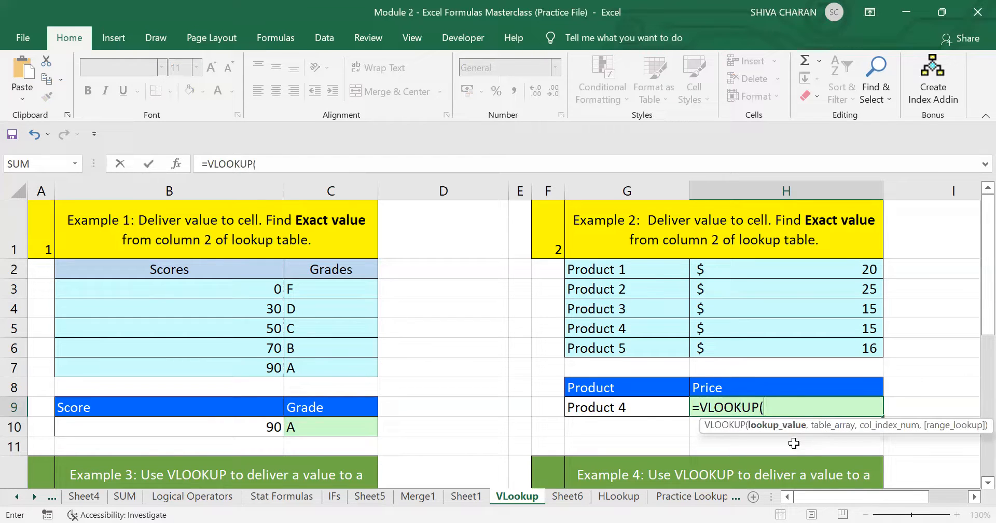
{"action": "left_click", "coordinate": [647, 405]}
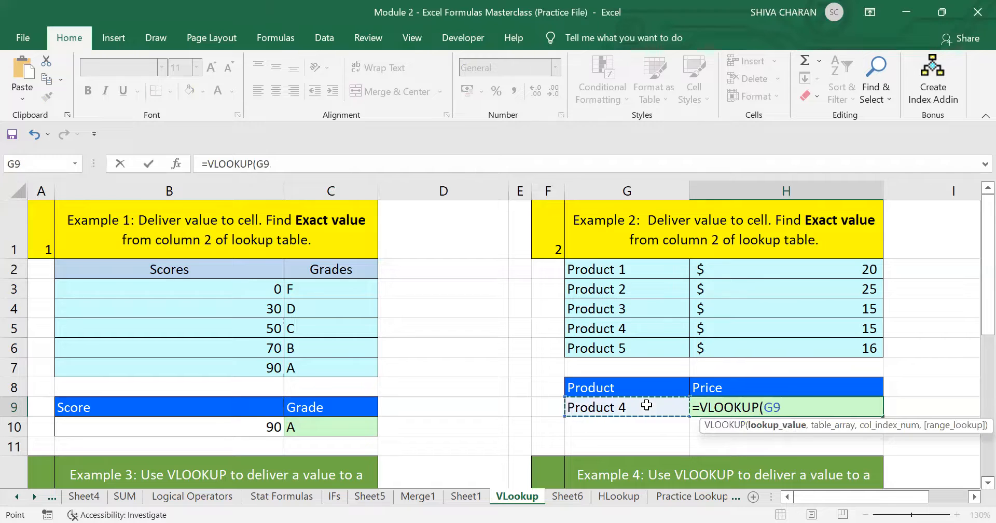
{"action": "type", "text": ","}
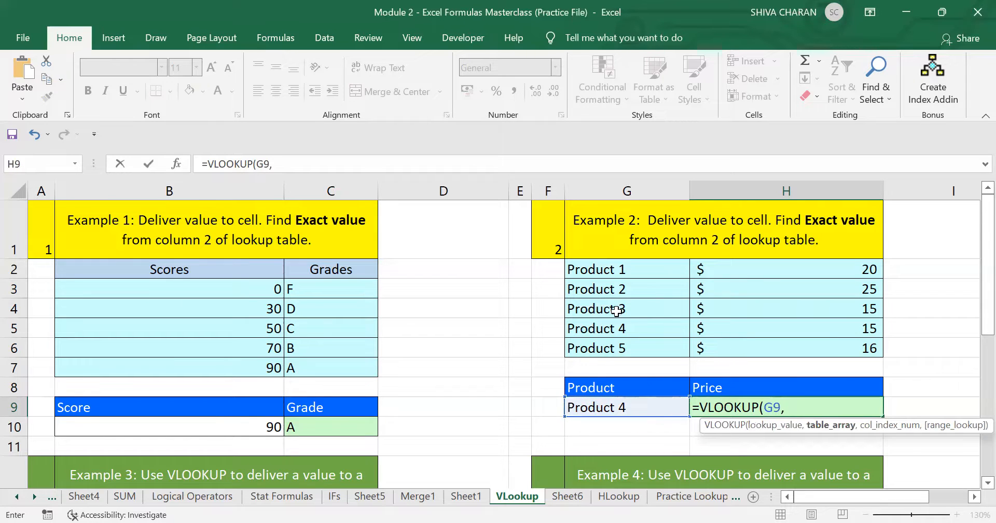
{"action": "left_click_drag", "start_coordinate": [633, 269], "coordinate": [670, 299]}
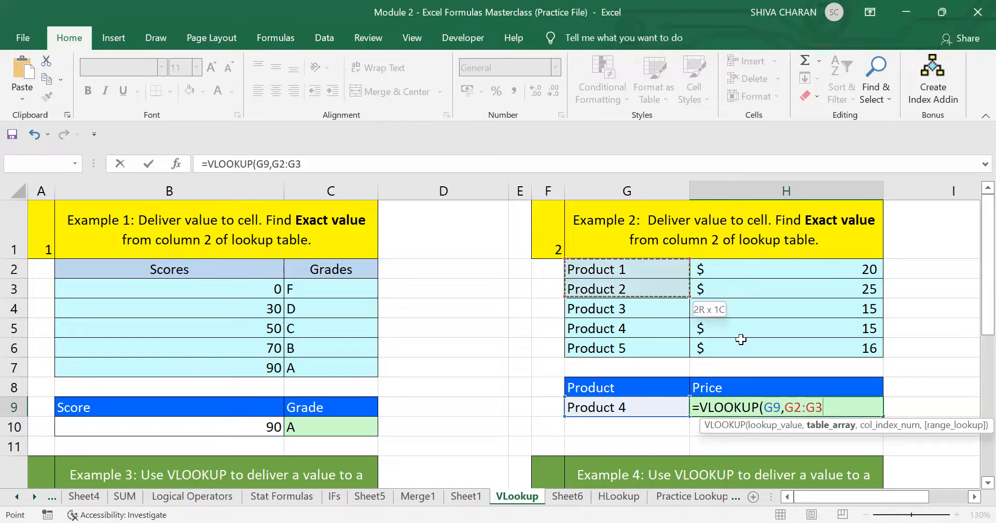
{"action": "left_click_drag", "start_coordinate": [741, 339], "coordinate": [759, 345]}
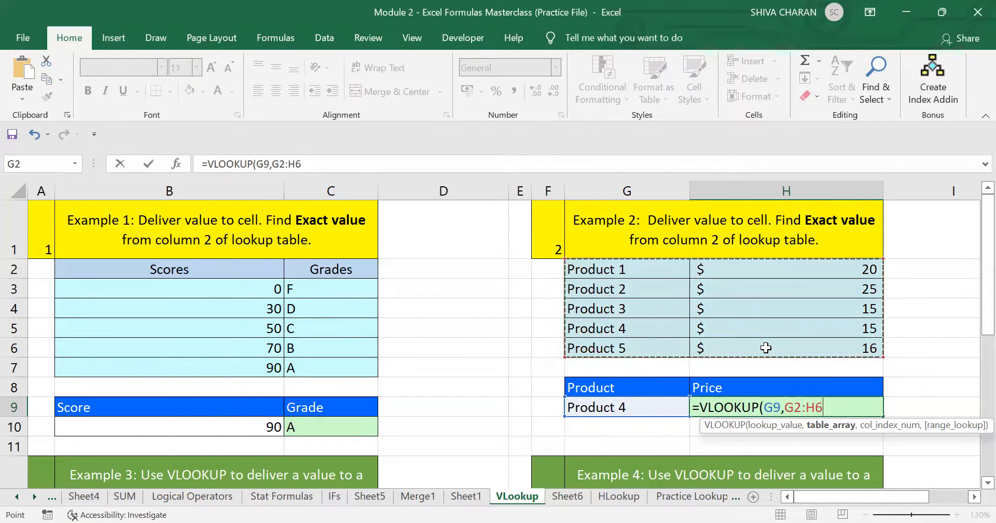
{"action": "type", "text": ","}
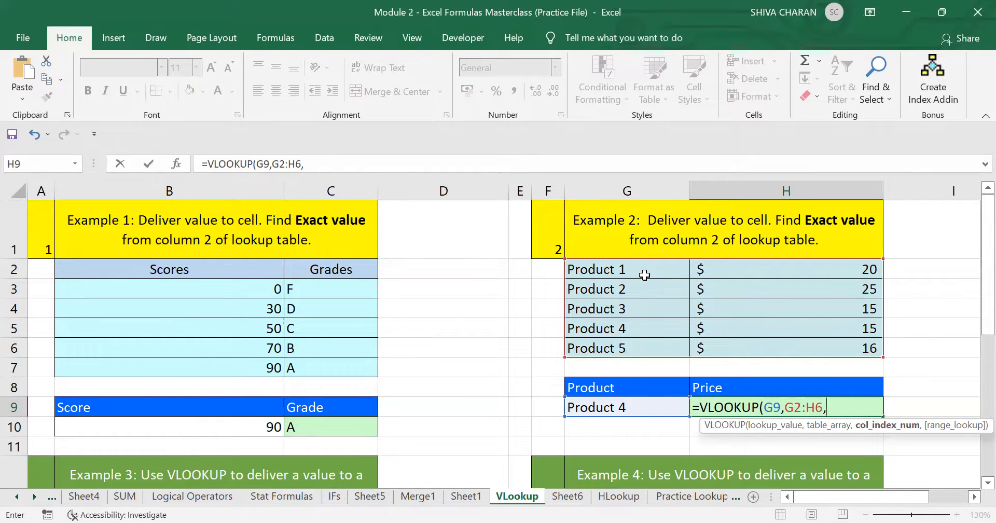
{"action": "left_click_drag", "start_coordinate": [643, 269], "coordinate": [781, 342]}
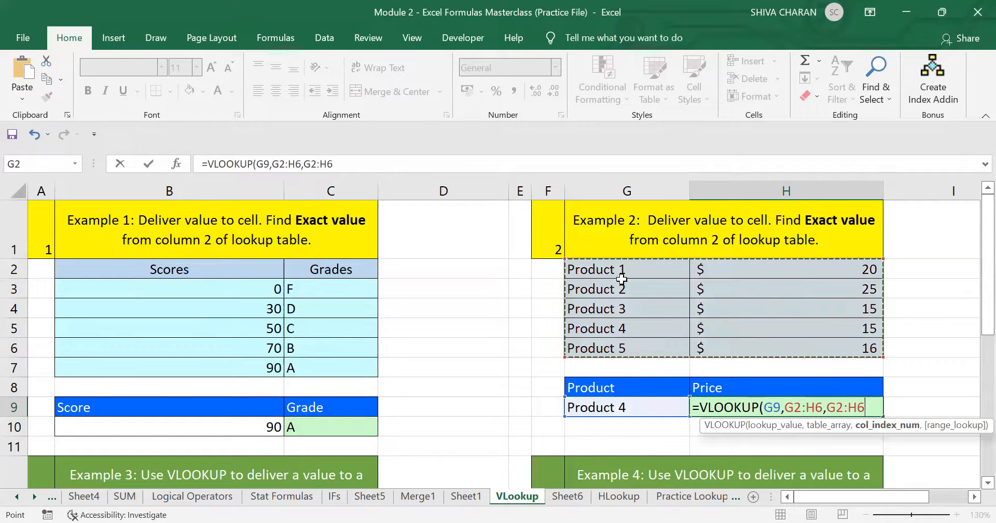
{"action": "key", "text": "BackSpace"}
{"action": "key", "text": "BackSpace"}
{"action": "key", "text": "BackSpace"}
{"action": "key", "text": "BackSpace"}
{"action": "key", "text": "BackSpace"}
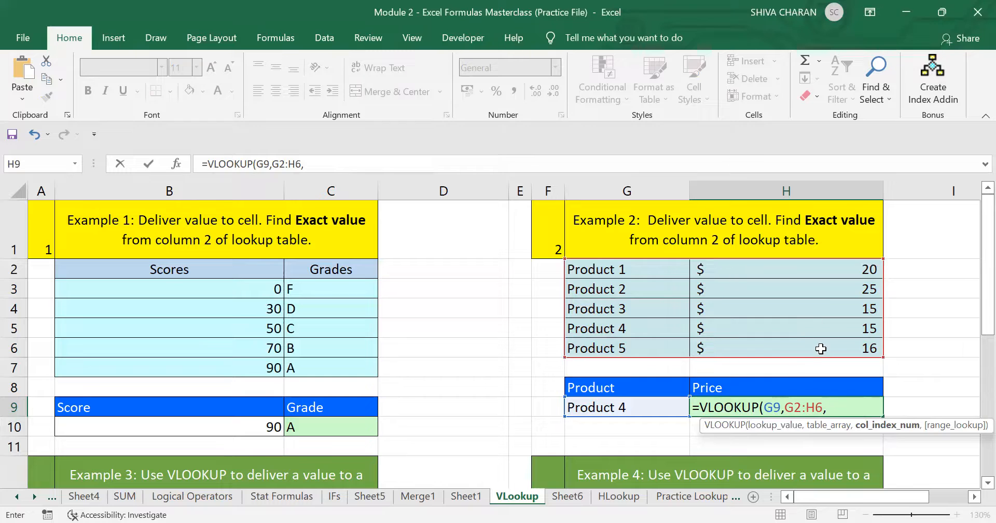
Step: Complete the VLOOKUP formula in H9 with column index 2 and FALSE for an exact match
{"action": "type", "text": "2"}
{"action": "type", "text": ","}
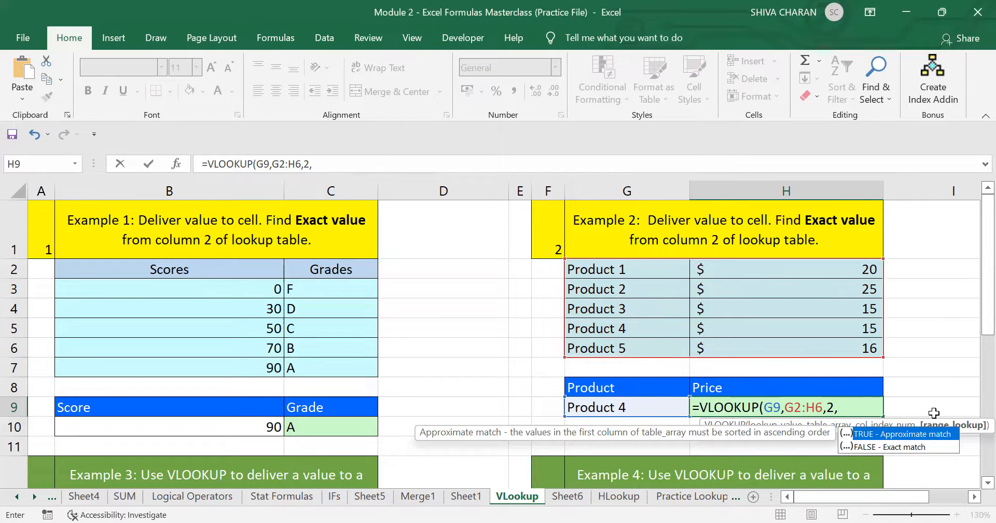
{"action": "left_click", "coordinate": [911, 449]}
{"action": "double_click", "coordinate": [911, 449]}
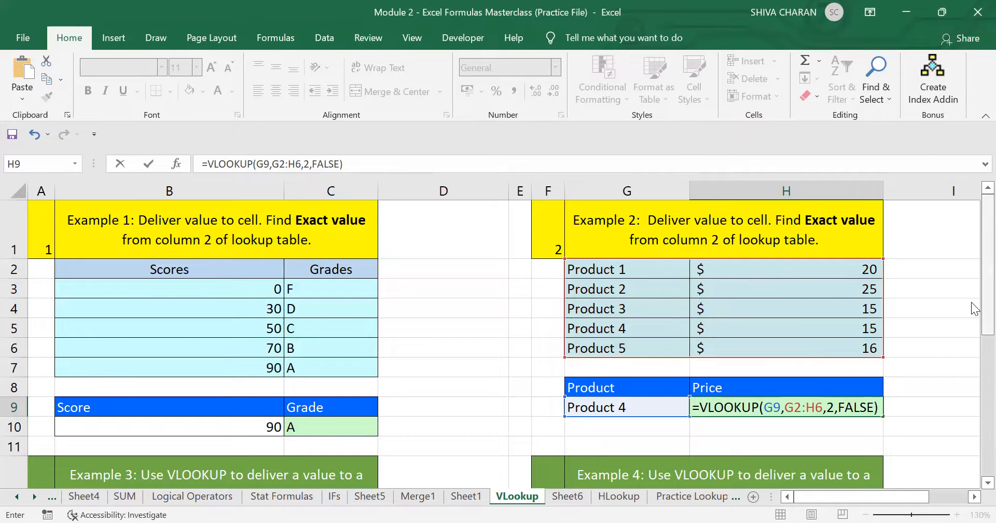
{"action": "key", "text": "Return"}
Step: Format the price in H9 as English (United States) dollar accounting with no decimal places
{"action": "left_click", "coordinate": [782, 406]}
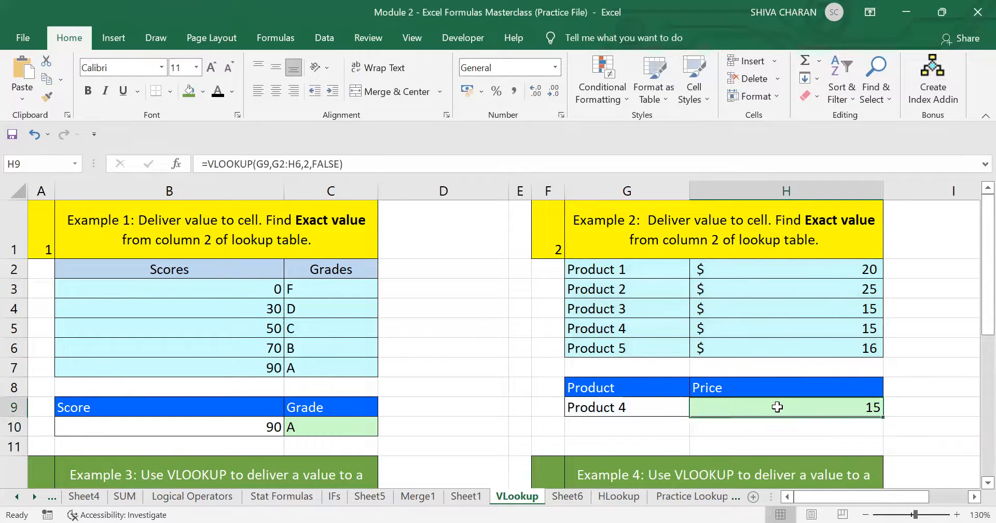
{"action": "left_click", "coordinate": [481, 92]}
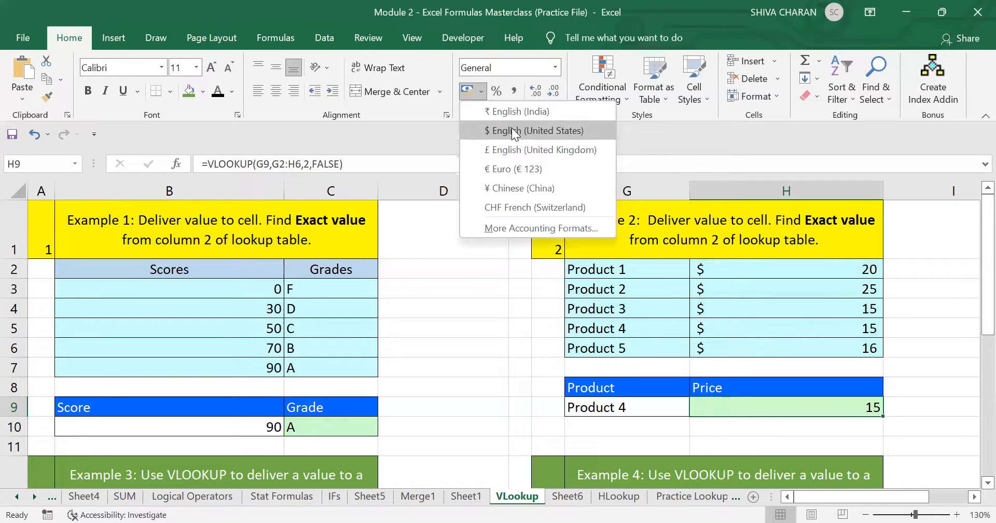
{"action": "left_click", "coordinate": [512, 131]}
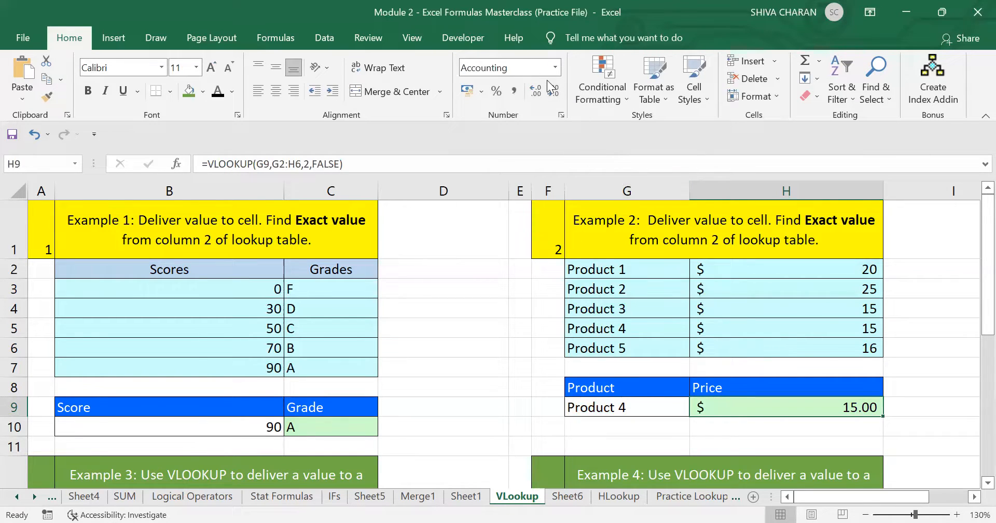
{"action": "double_click", "coordinate": [554, 91]}
Step: Review Example 2's lookup value in G9 and the VLOOKUP formula in H9 against the exact-value instruction
{"action": "left_click", "coordinate": [650, 406]}
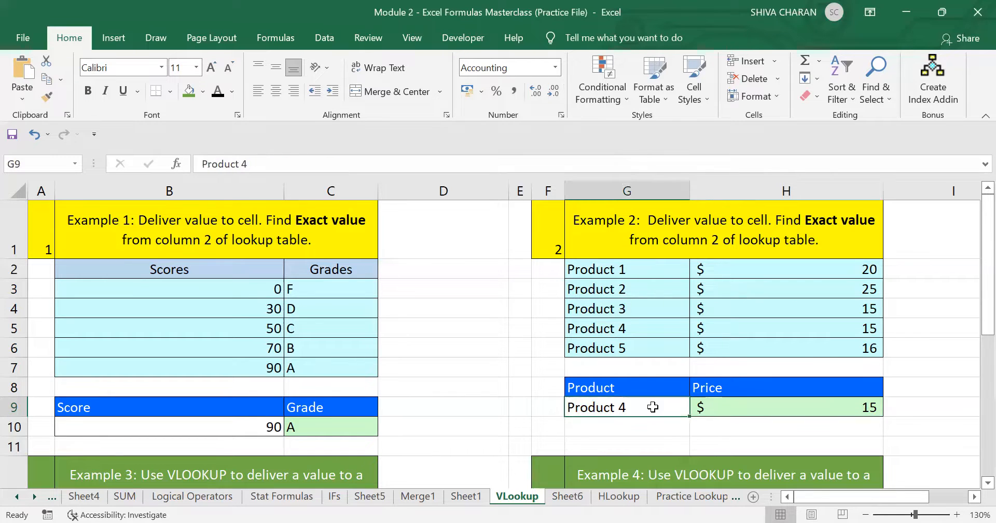
{"action": "left_click", "coordinate": [729, 406]}
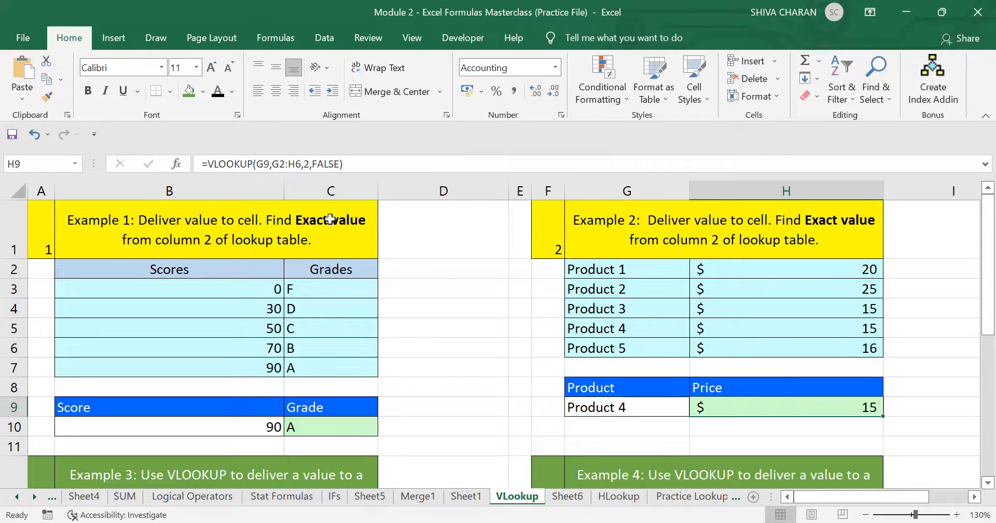
{"action": "left_click", "coordinate": [373, 231]}
{"action": "left_click_drag", "start_coordinate": [374, 232], "coordinate": [817, 405]}
{"action": "left_click", "coordinate": [818, 404]}
{"action": "left_click", "coordinate": [475, 404]}
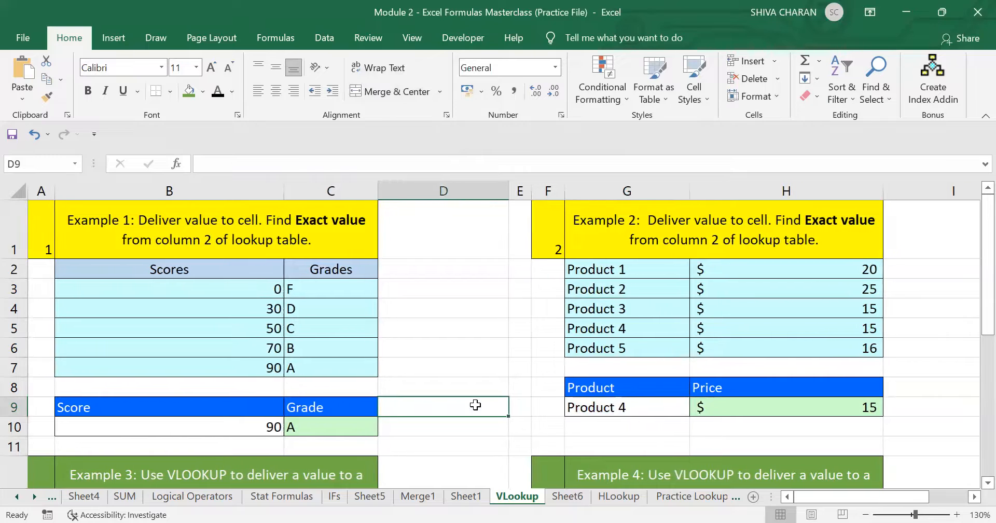
Step: Examine how the Days Late thresholds map to the % Late Fee values in Example 3's table B14:C17
{"action": "scroll", "coordinate": [476, 405], "scroll_direction": "down", "scroll_amount": 3}
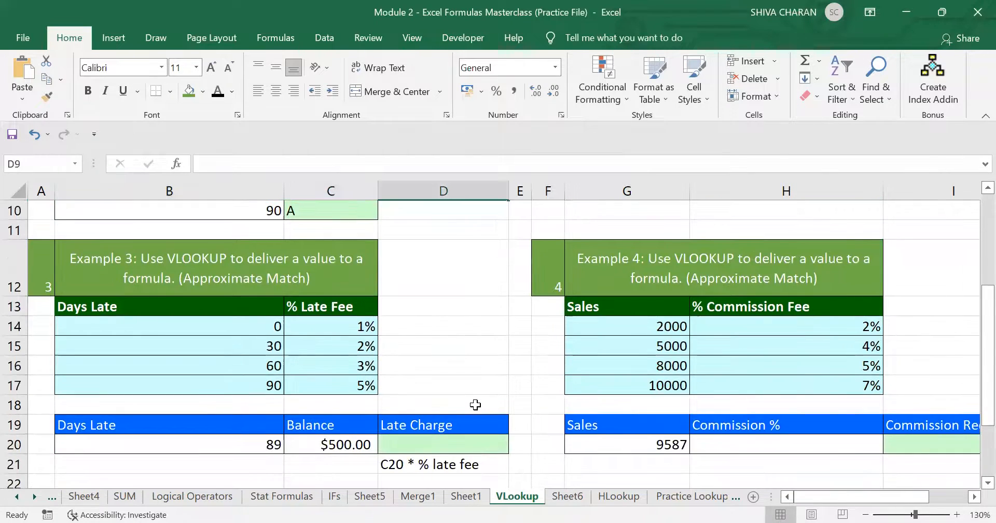
{"action": "left_click", "coordinate": [238, 346]}
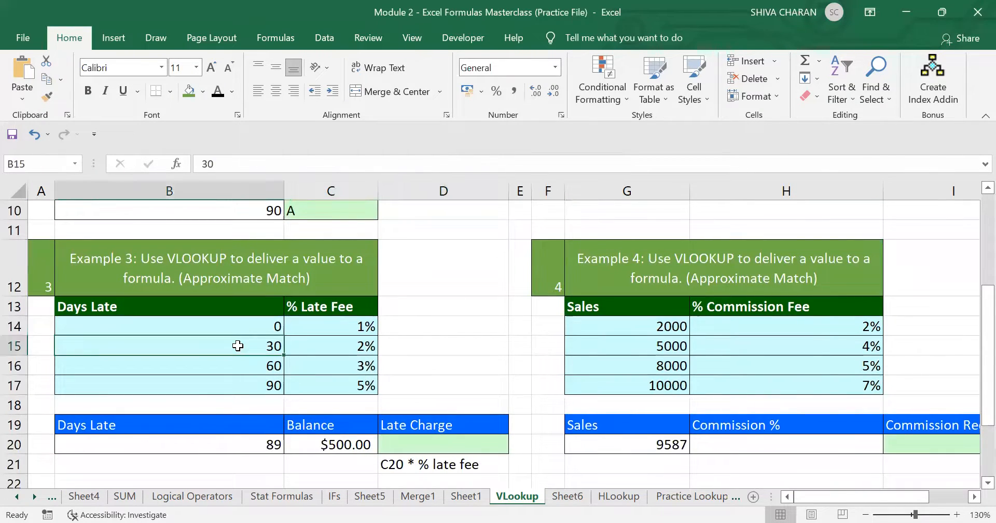
{"action": "left_click", "coordinate": [236, 324]}
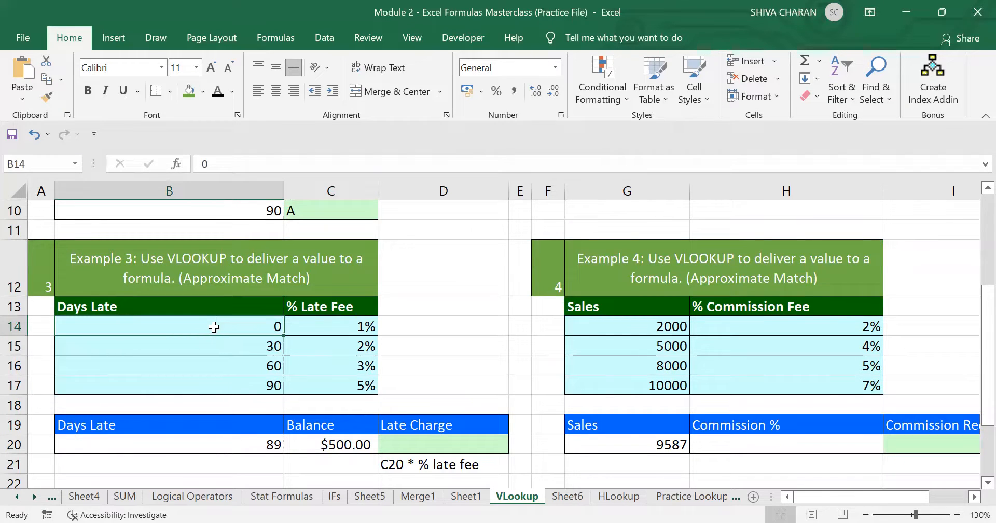
{"action": "left_click_drag", "start_coordinate": [214, 326], "coordinate": [256, 384]}
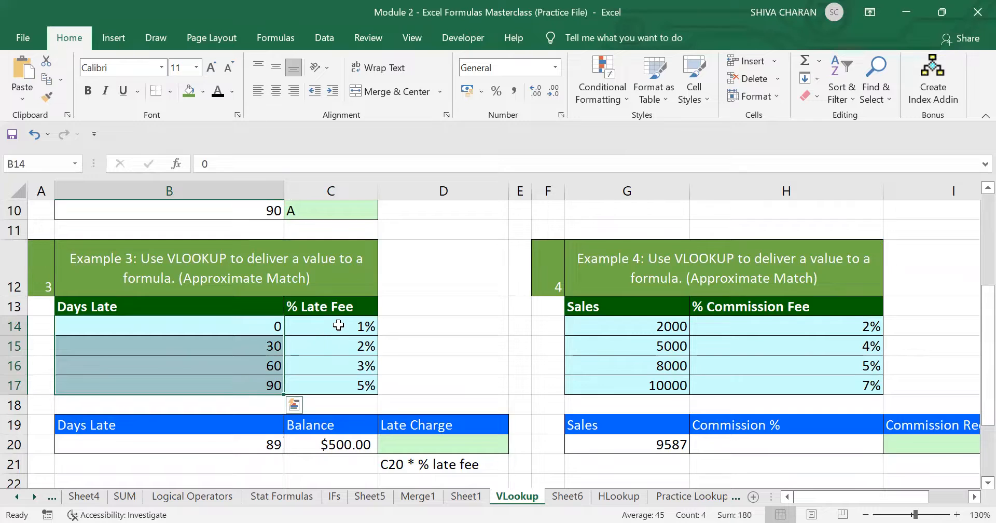
{"action": "left_click", "coordinate": [333, 325]}
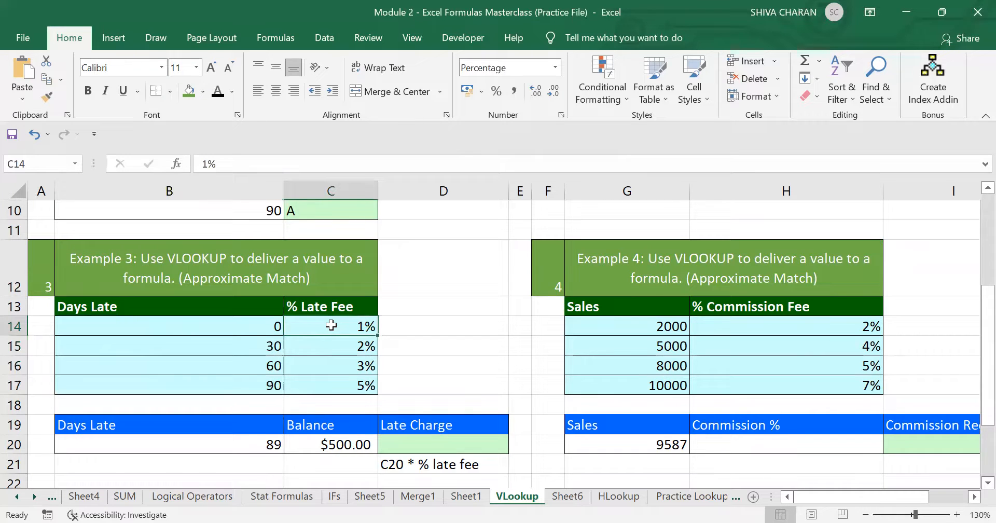
{"action": "left_click", "coordinate": [237, 325]}
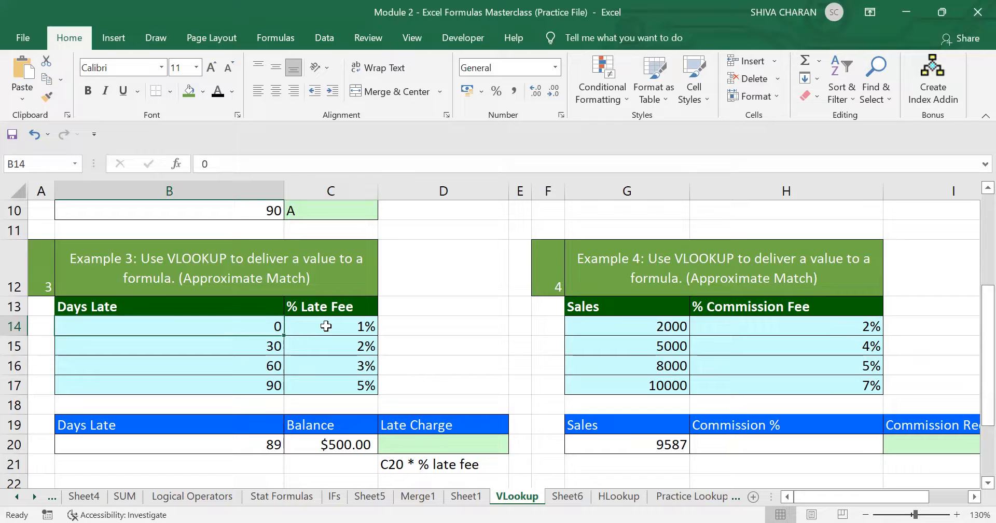
{"action": "left_click", "coordinate": [325, 325]}
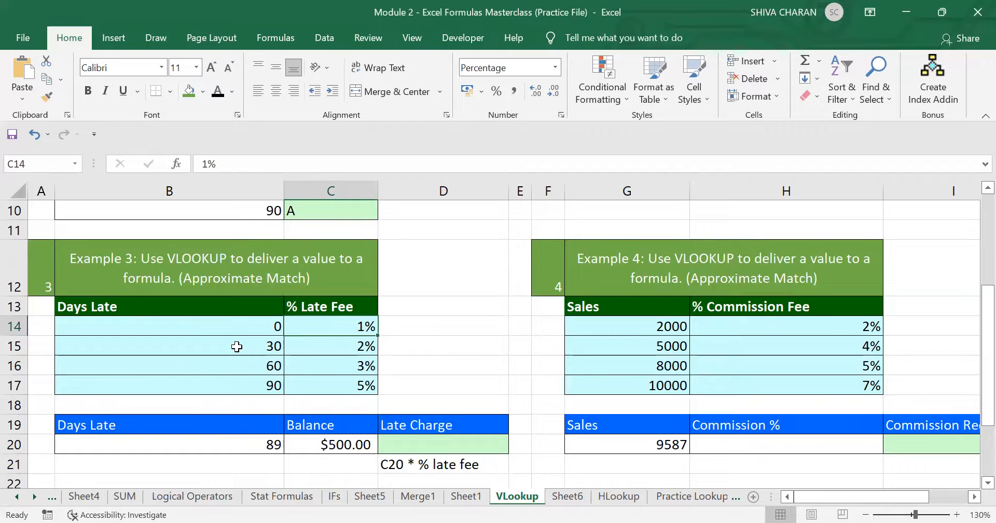
{"action": "left_click", "coordinate": [237, 346]}
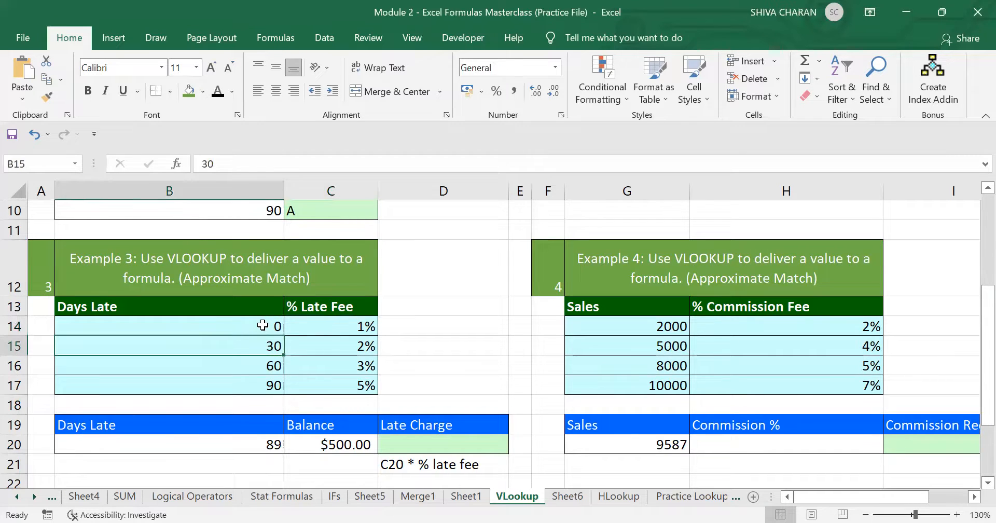
{"action": "left_click_drag", "start_coordinate": [262, 325], "coordinate": [262, 386]}
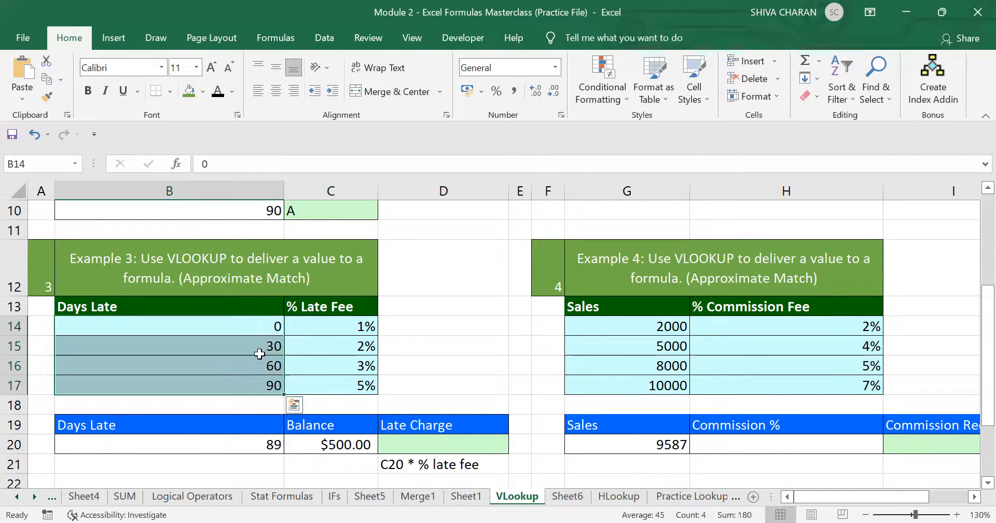
{"action": "left_click", "coordinate": [253, 327]}
{"action": "left_click", "coordinate": [321, 325]}
{"action": "left_click", "coordinate": [267, 343]}
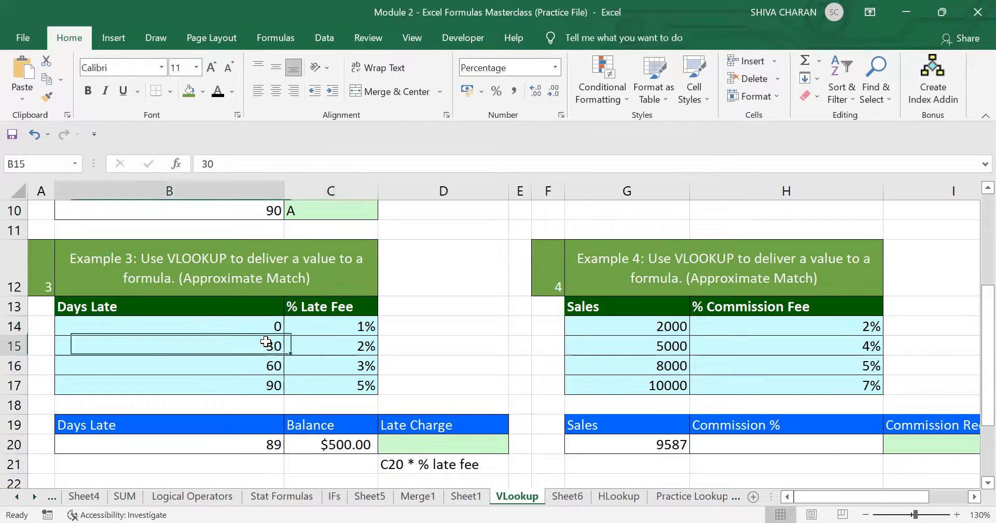
{"action": "left_click", "coordinate": [338, 349]}
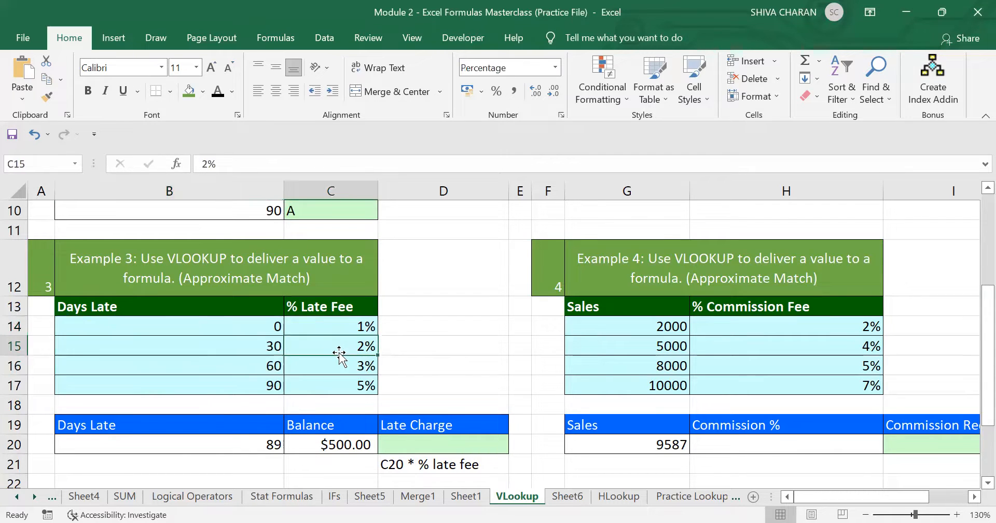
{"action": "left_click_drag", "start_coordinate": [249, 325], "coordinate": [353, 381]}
{"action": "left_click", "coordinate": [349, 390]}
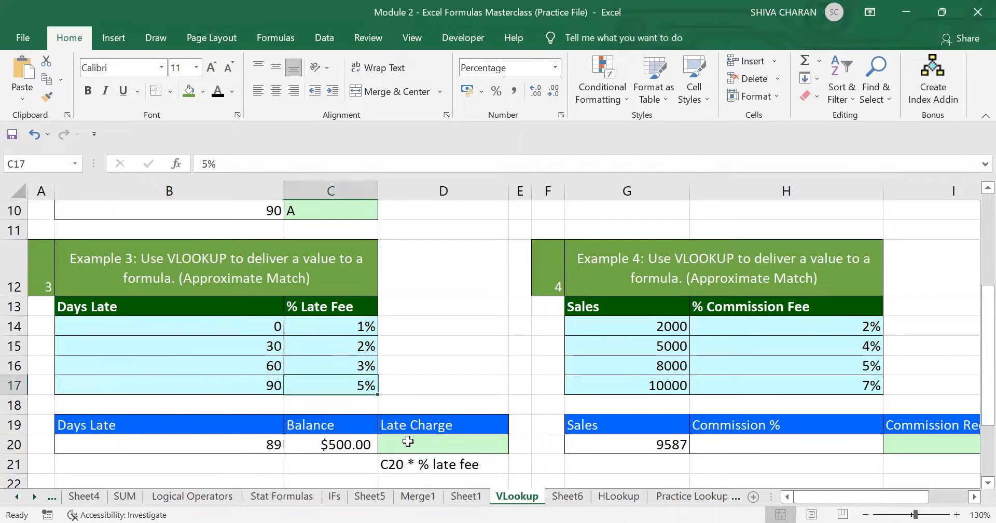
Step: Check Example 3's Late Charge cell D20 and the Days Late lookup value in B20
{"action": "left_click", "coordinate": [430, 447]}
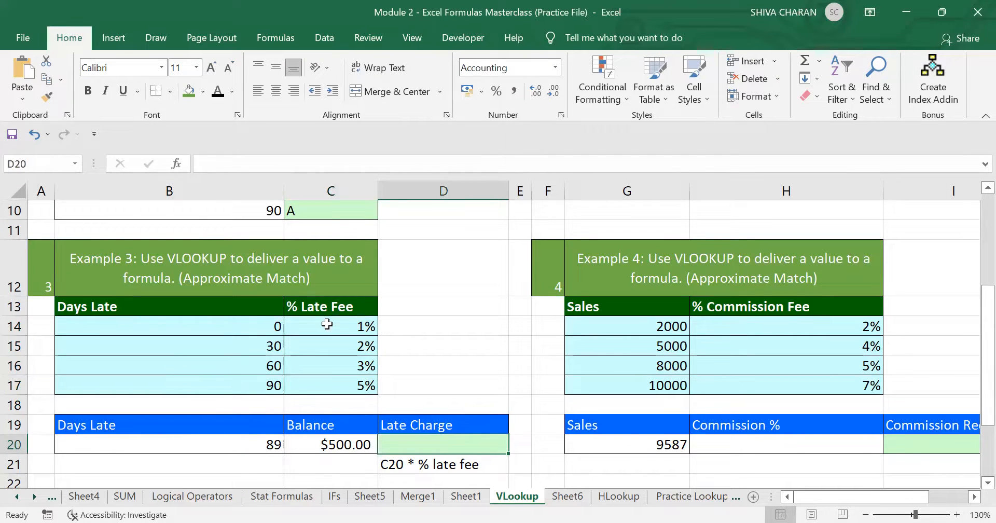
{"action": "left_click", "coordinate": [445, 421]}
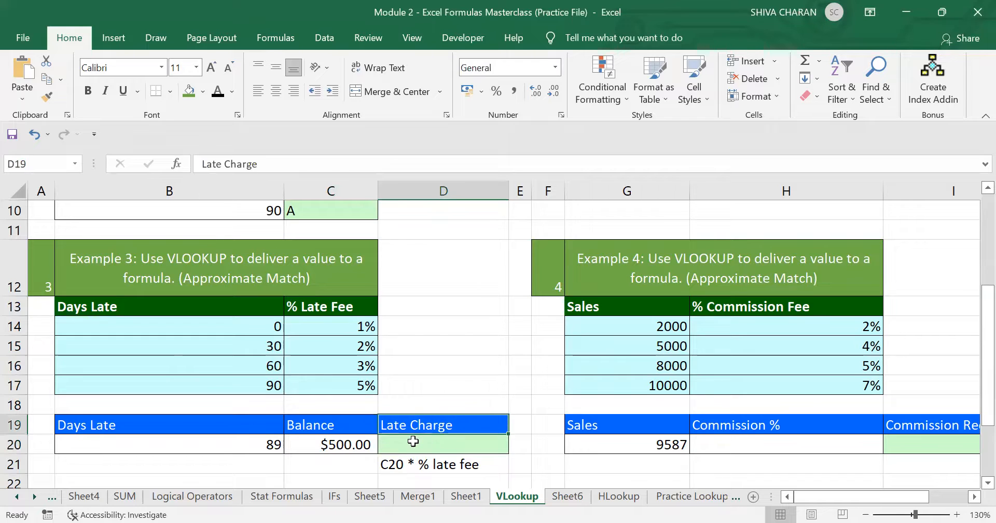
{"action": "left_click", "coordinate": [413, 442]}
{"action": "left_click", "coordinate": [243, 439]}
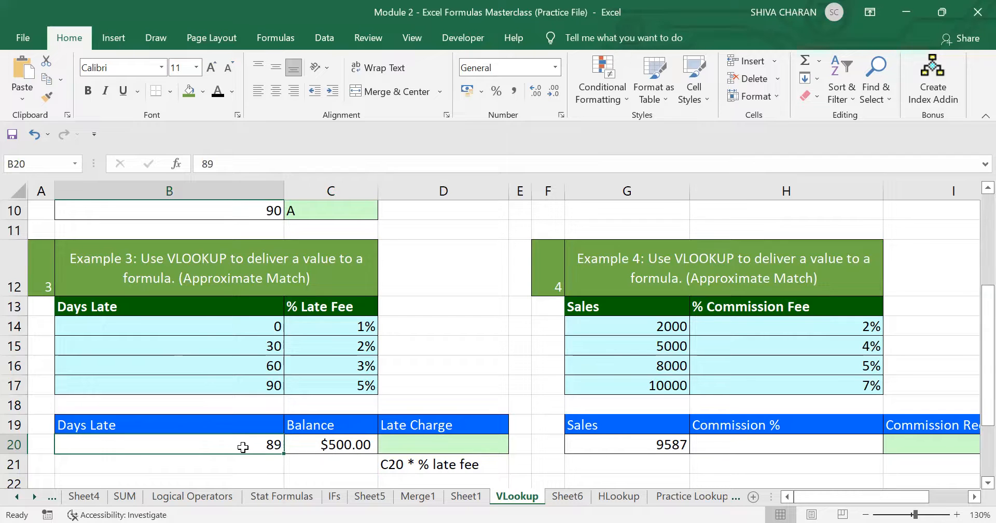
{"action": "left_click", "coordinate": [429, 444]}
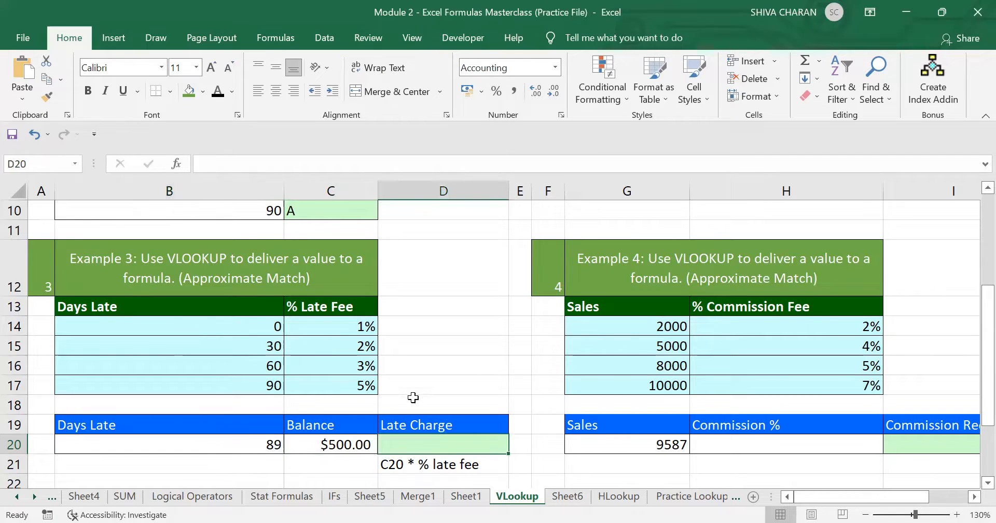
{"action": "type", "text": "="}
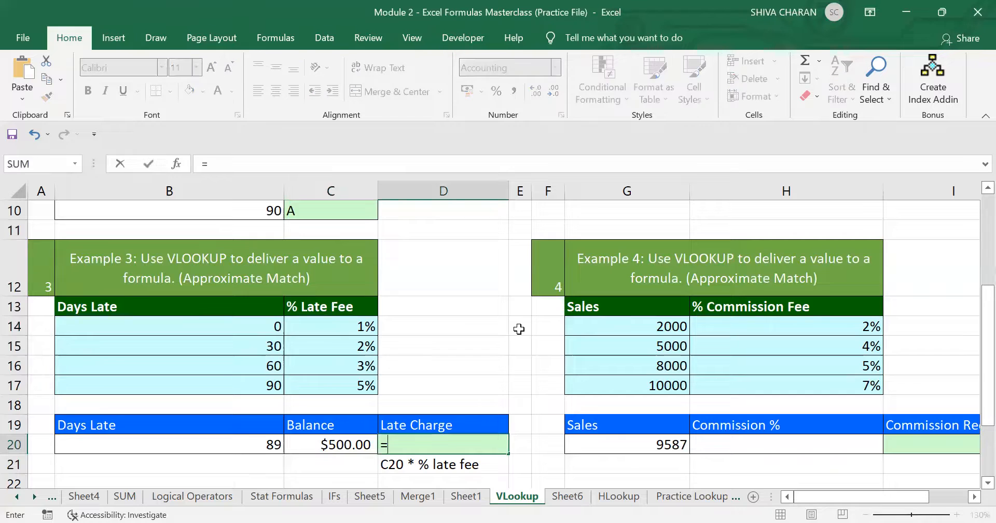
{"action": "type", "text": "vl"}
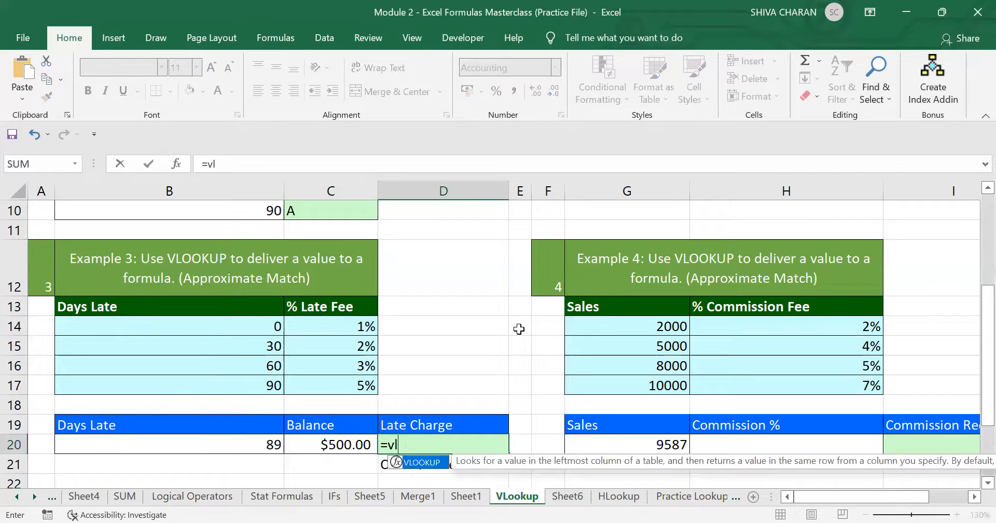
{"action": "key", "text": "Escape"}
Step: Compare the Days Late value in B20 with the thresholds in B14:B17
{"action": "left_click", "coordinate": [240, 435]}
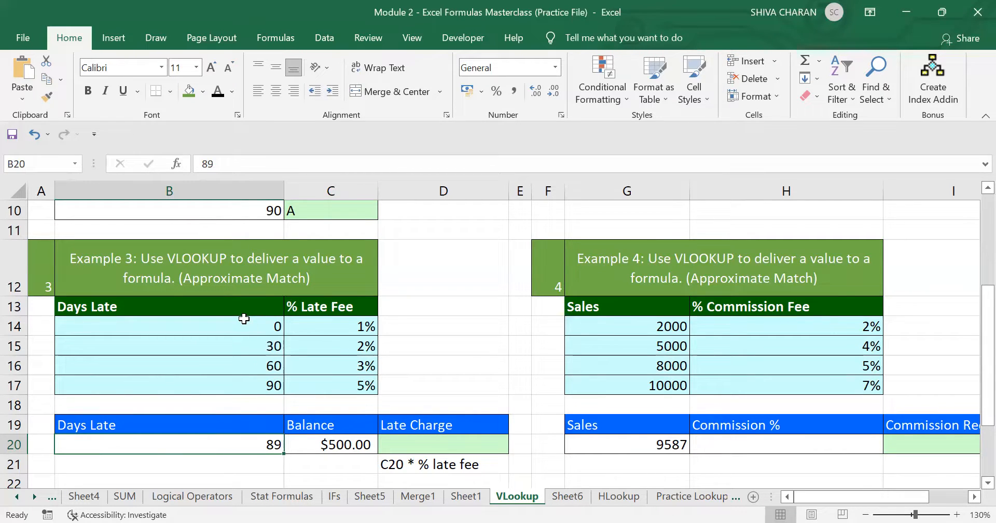
{"action": "left_click_drag", "start_coordinate": [246, 325], "coordinate": [250, 390]}
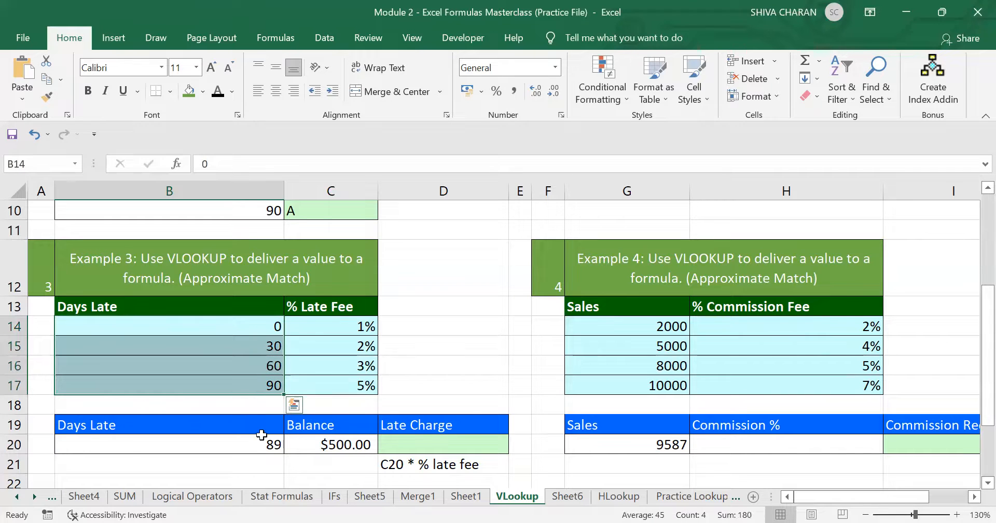
{"action": "left_click", "coordinate": [262, 439]}
{"action": "left_click", "coordinate": [269, 366]}
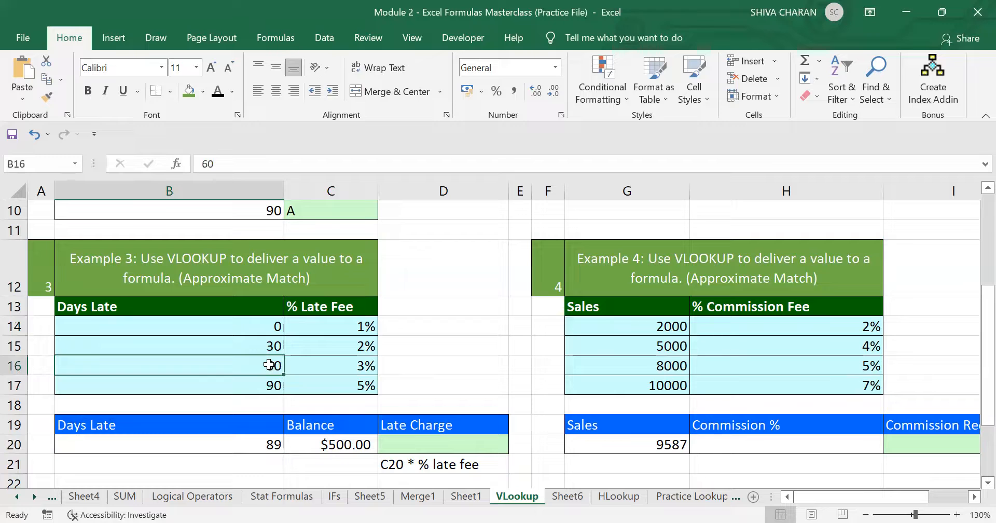
{"action": "left_click", "coordinate": [254, 444]}
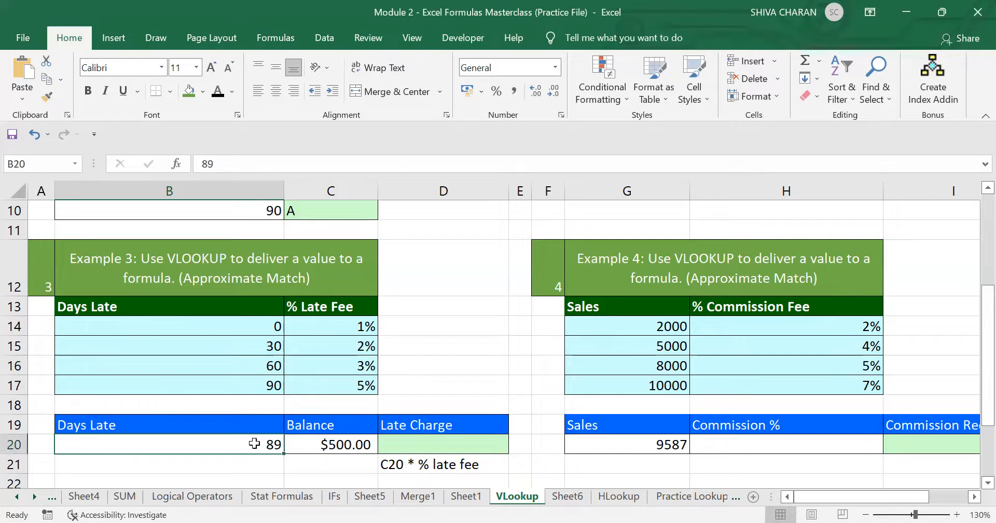
Step: Enter =VLOOKUP(B20,B14:C17,2,TRUE) in Example 3's Late Charge cell D20 and format the cell as a percentage
{"action": "double_click", "coordinate": [409, 444]}
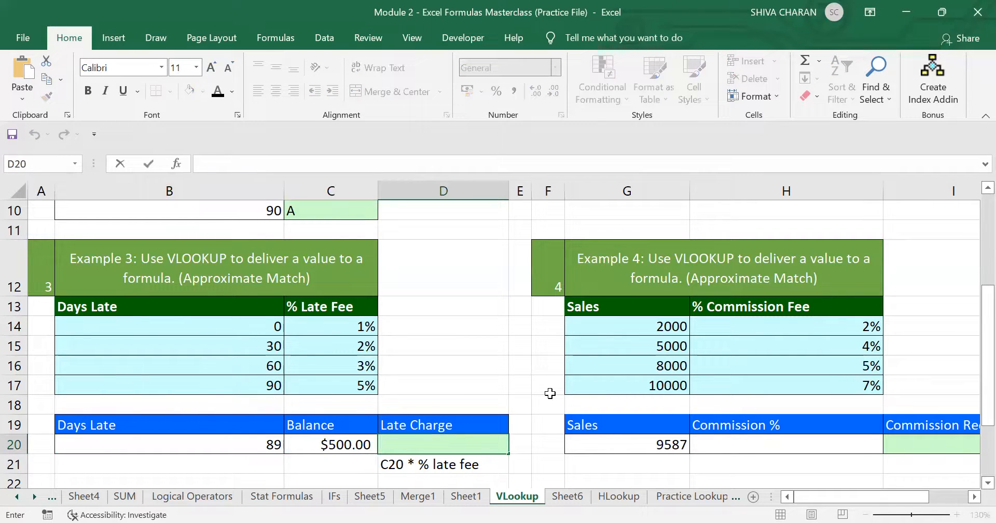
{"action": "type", "text": "=VLOOK"}
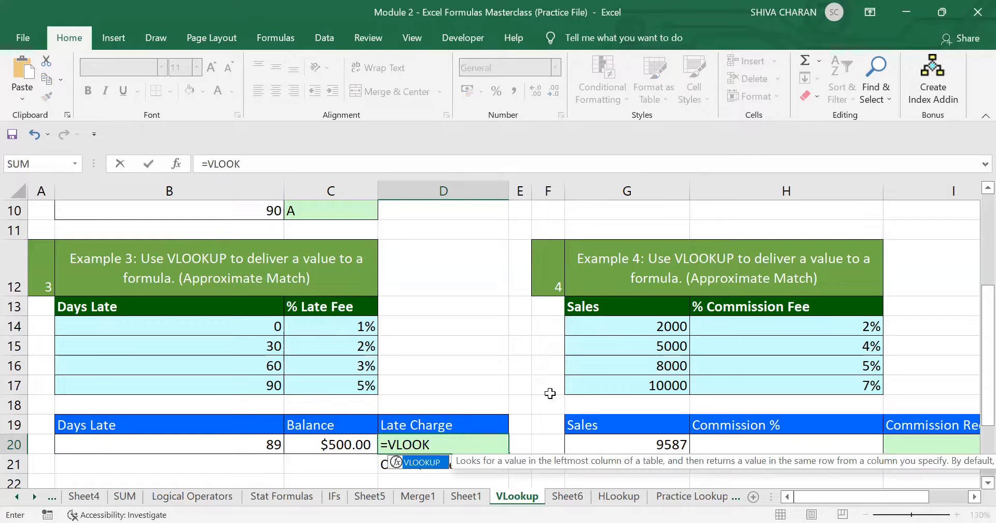
{"action": "double_click", "coordinate": [419, 463]}
{"action": "left_click", "coordinate": [246, 444]}
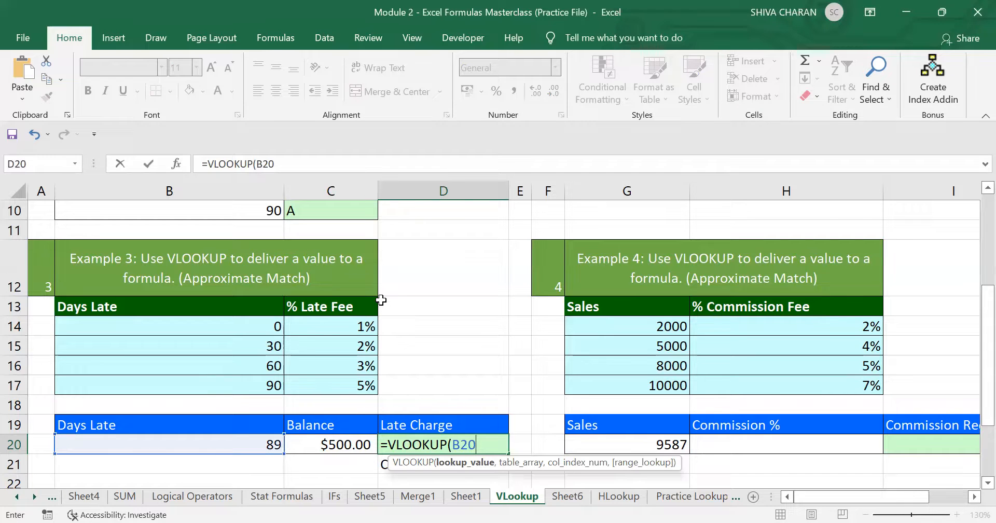
{"action": "type", "text": ","}
{"action": "left_click_drag", "start_coordinate": [230, 332], "coordinate": [357, 388]}
{"action": "type", "text": ","}
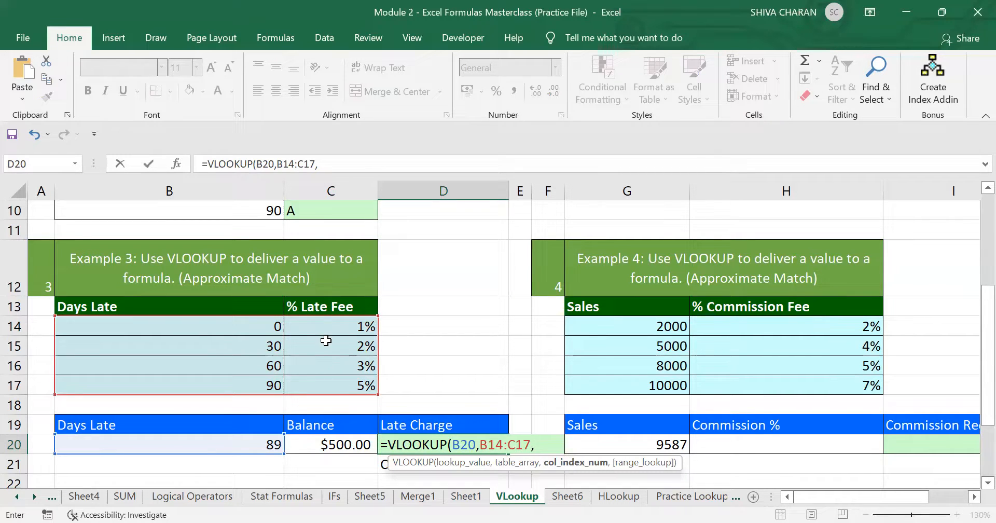
{"action": "type", "text": "2,"}
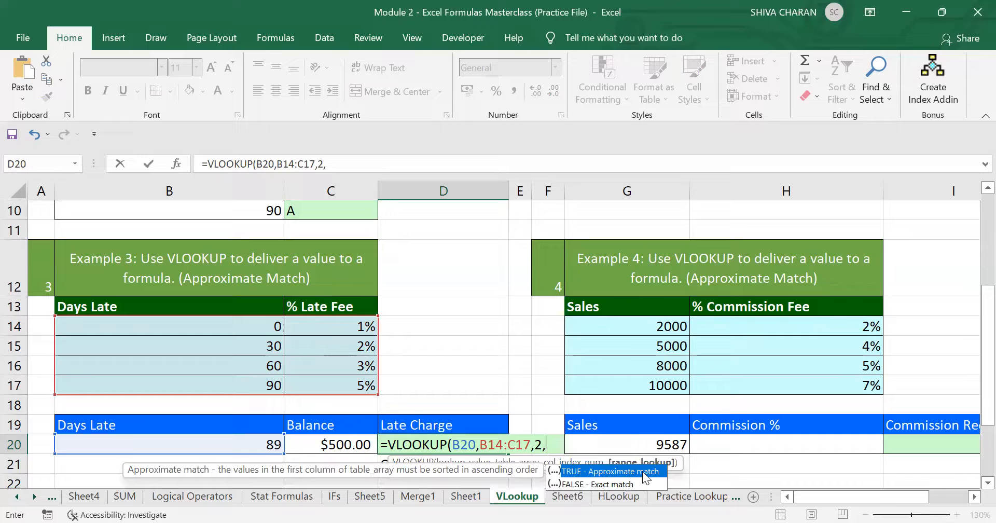
{"action": "key", "text": "Tab"}
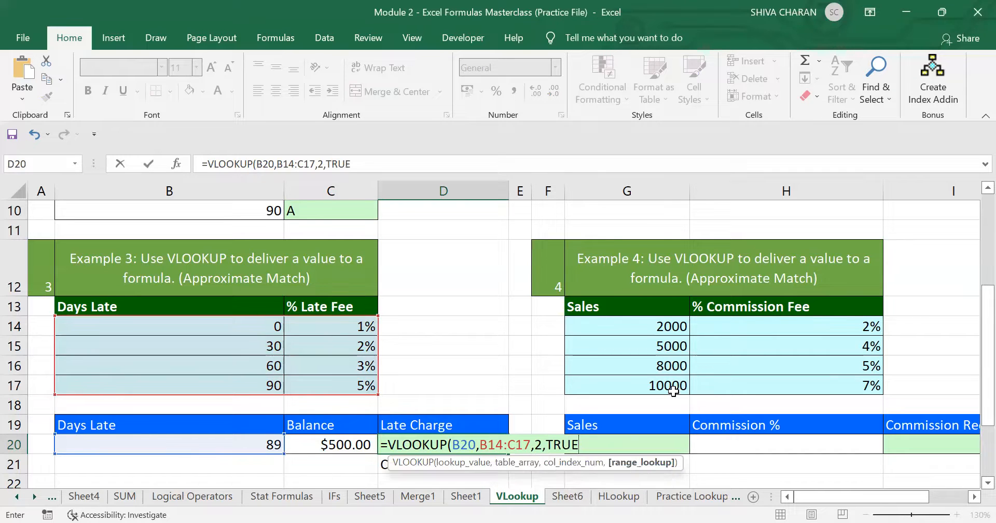
{"action": "type", "text": ")"}
{"action": "key", "text": "Return"}
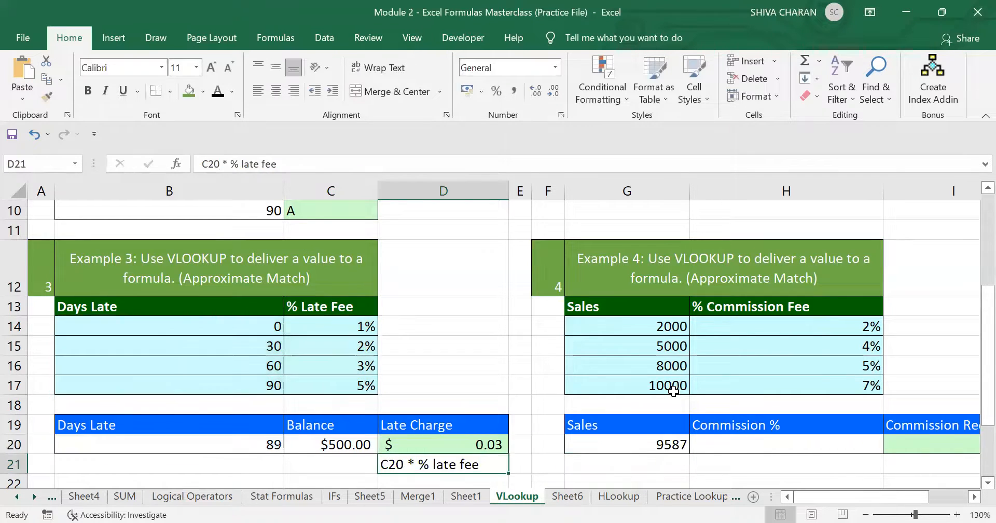
{"action": "key", "text": "Up"}
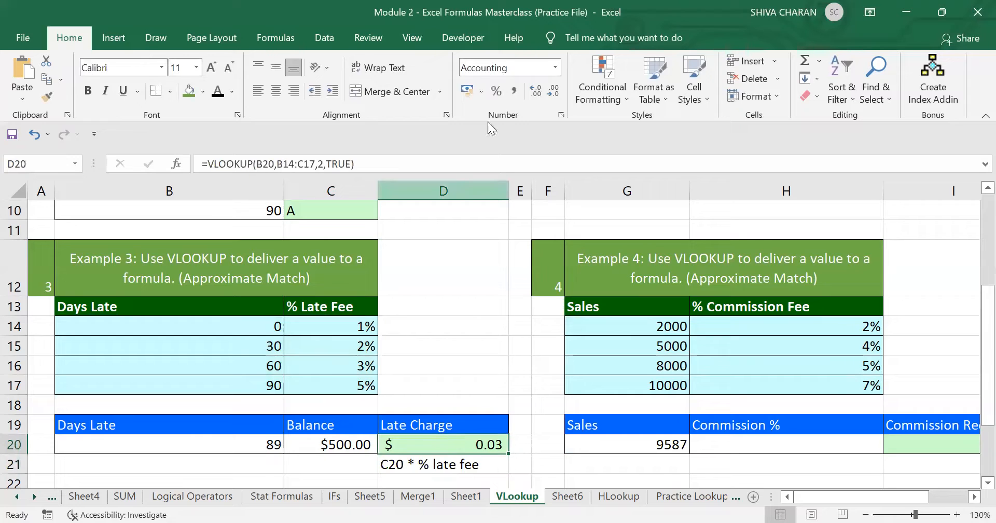
{"action": "left_click", "coordinate": [496, 92]}
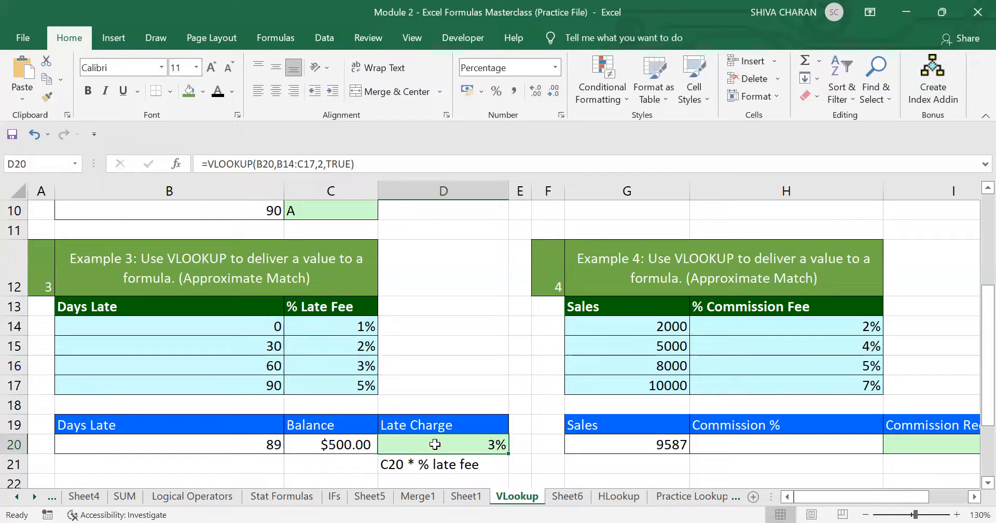
Step: Compare the D20 lookup result with the Days Late value in B20, the matching row B16:C16 and the Balance in C20
{"action": "left_click", "coordinate": [241, 436]}
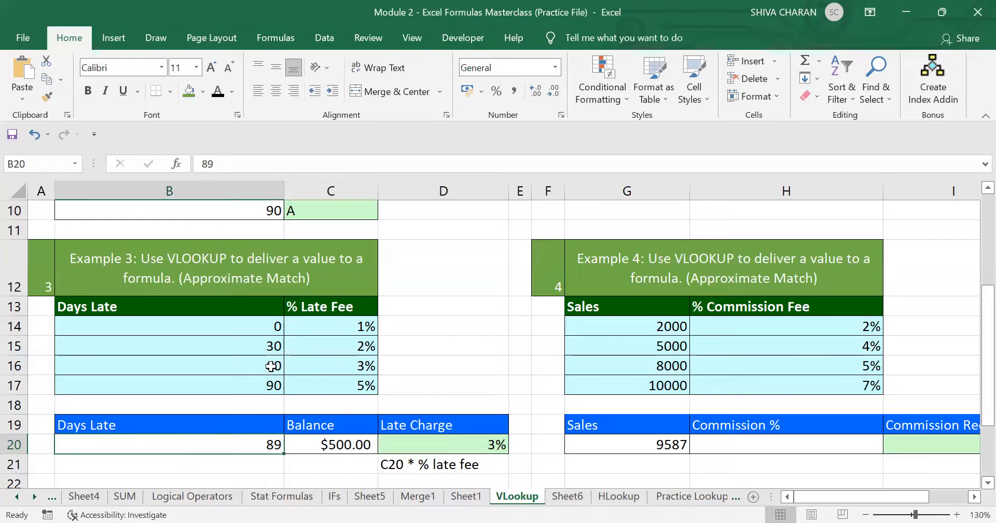
{"action": "left_click", "coordinate": [271, 366]}
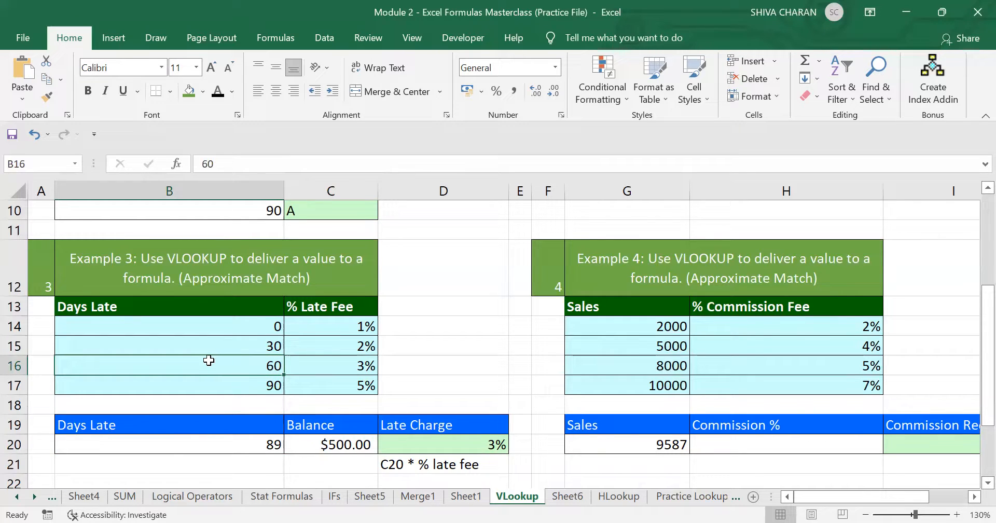
{"action": "left_click_drag", "start_coordinate": [205, 361], "coordinate": [348, 372]}
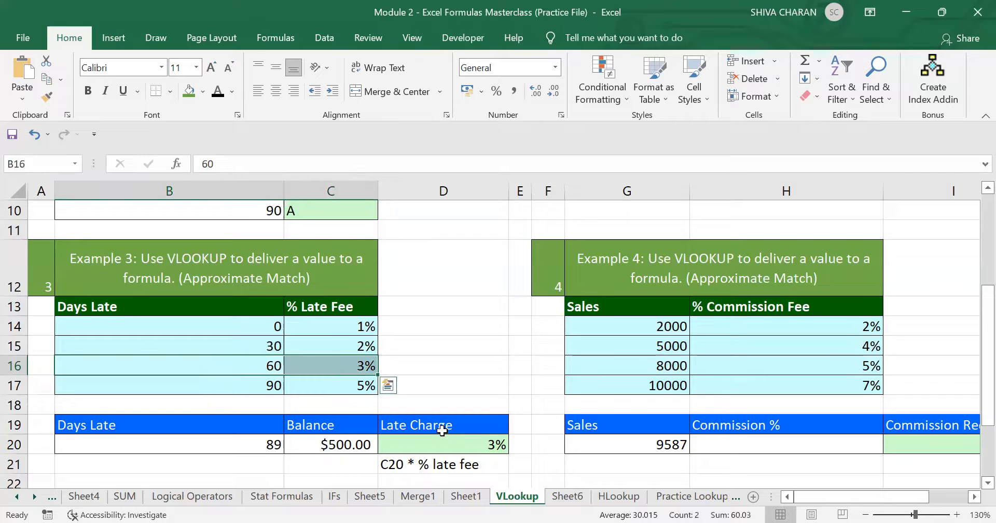
{"action": "left_click", "coordinate": [478, 444]}
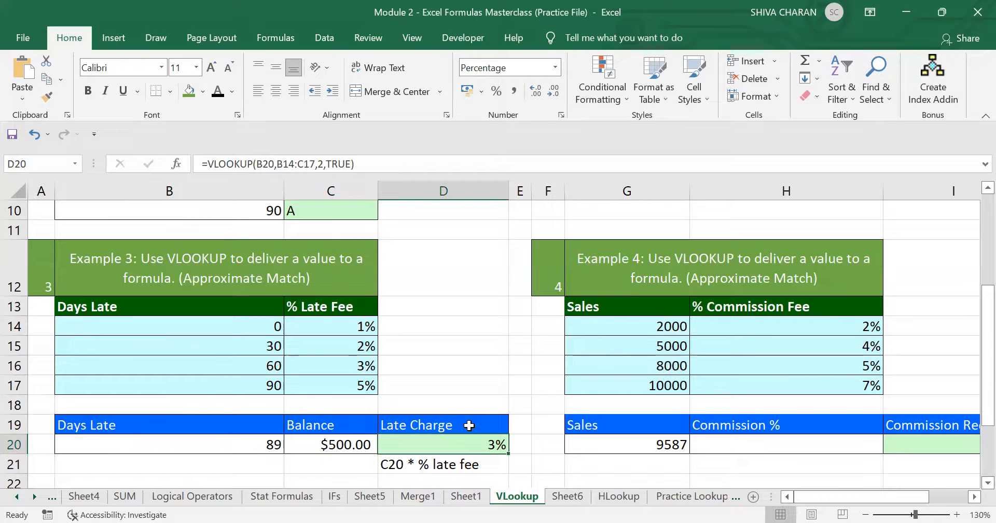
{"action": "left_click", "coordinate": [469, 426]}
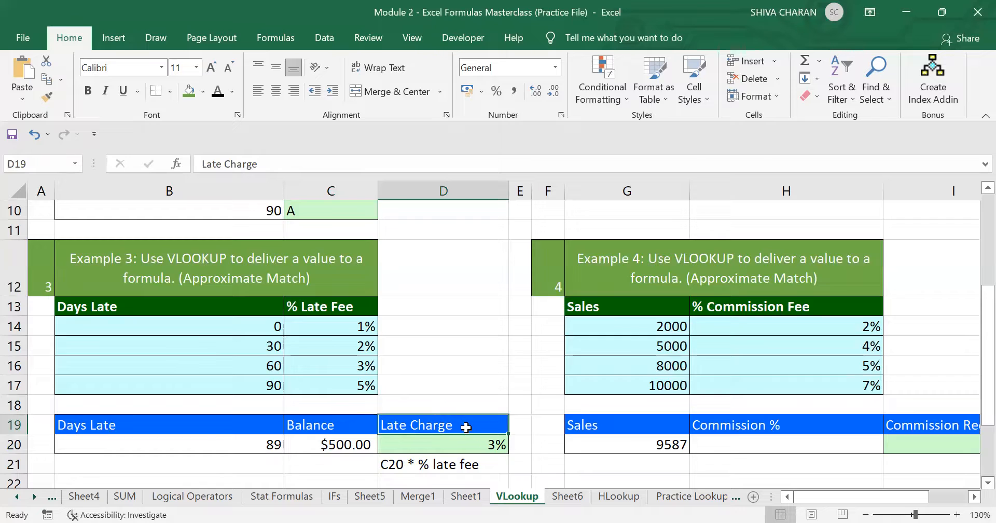
{"action": "left_click", "coordinate": [479, 444]}
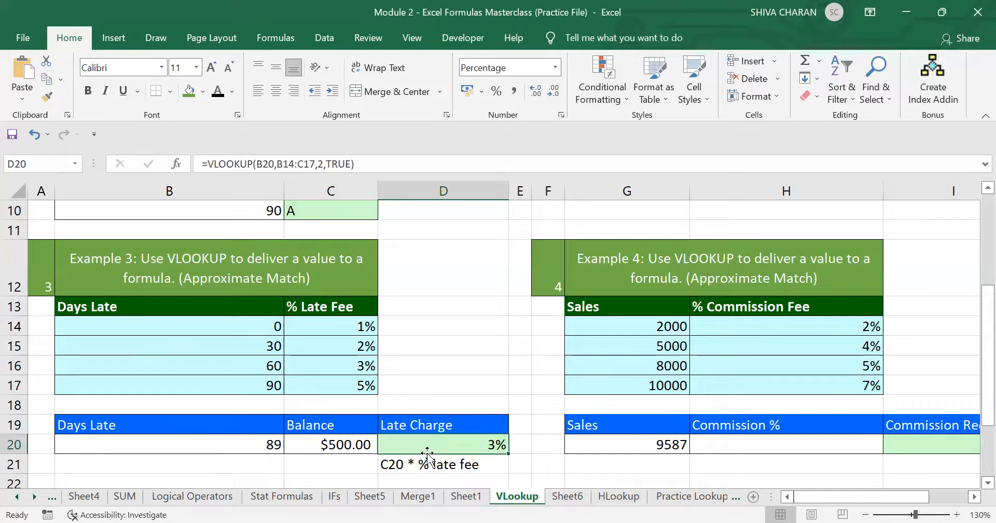
{"action": "left_click", "coordinate": [342, 441]}
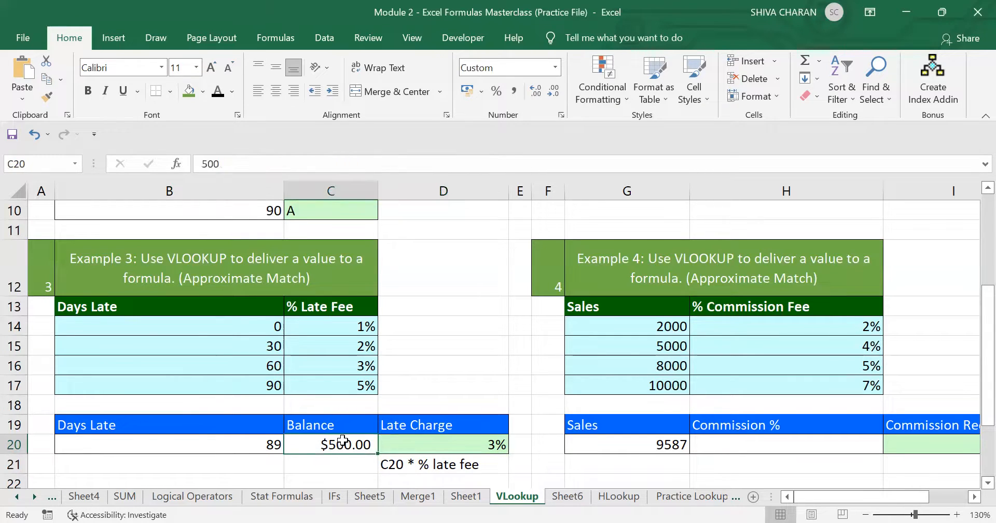
Step: Multiply the VLOOKUP formula in D20 by the Balance in C20, making it =VLOOKUP(B20,B14:C17,2,TRUE)*C20
{"action": "double_click", "coordinate": [463, 445]}
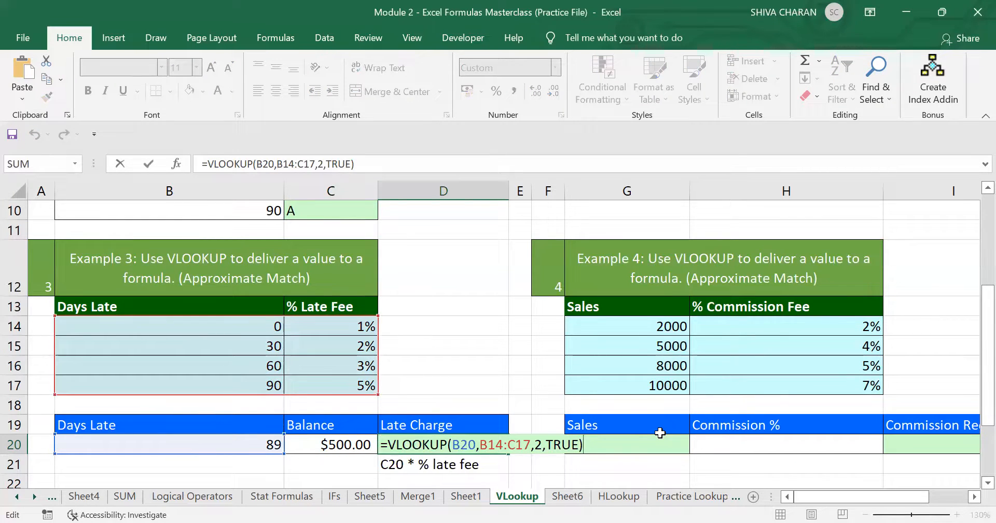
{"action": "type", "text": "*"}
{"action": "left_click", "coordinate": [331, 443]}
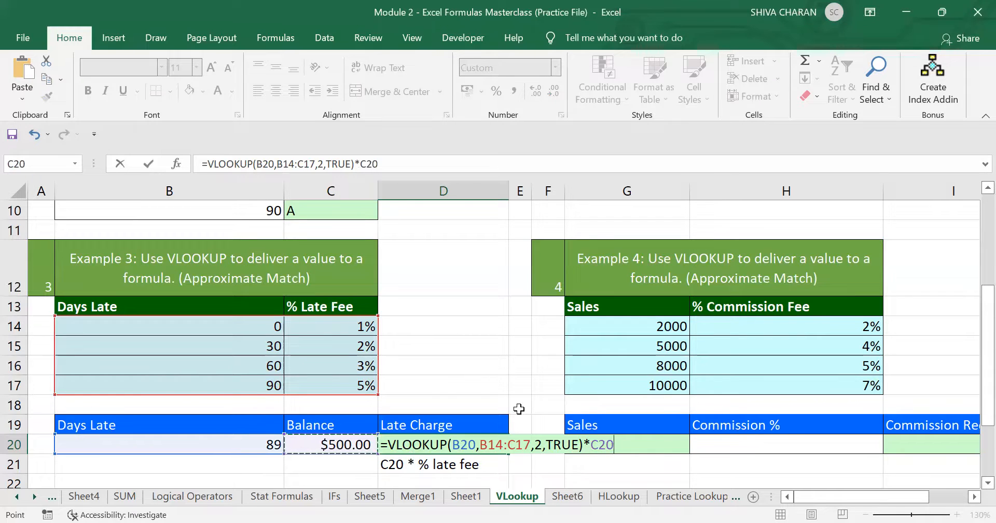
{"action": "key", "text": "Return"}
Step: Format the Late Charge in D20 as accounting currency in dollars with no decimal places
{"action": "left_click", "coordinate": [462, 443]}
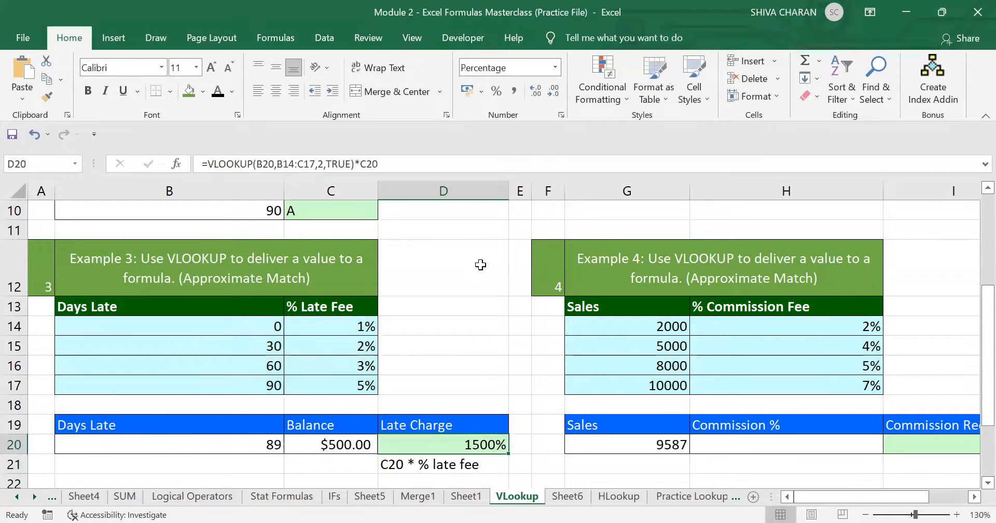
{"action": "left_click", "coordinate": [481, 92]}
{"action": "left_click", "coordinate": [501, 130]}
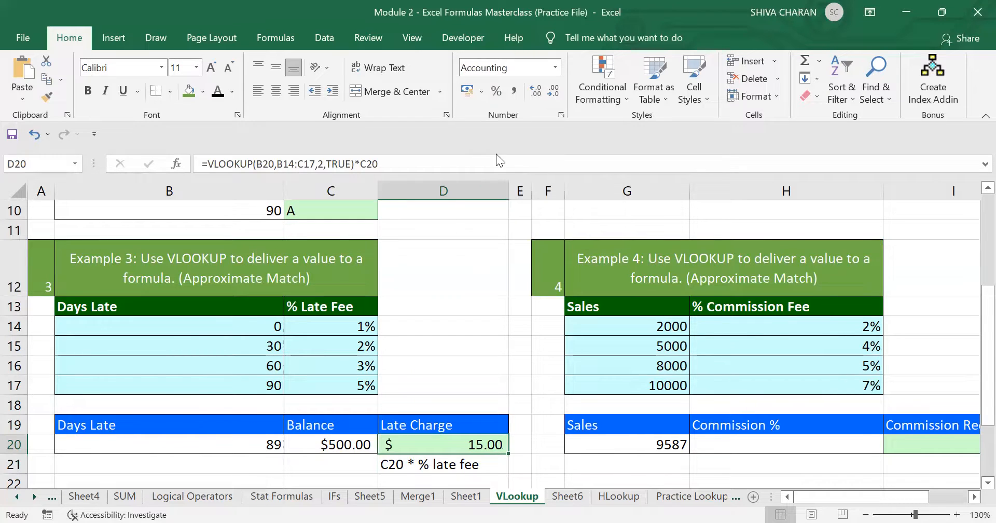
{"action": "left_click", "coordinate": [554, 95]}
{"action": "left_click", "coordinate": [554, 95]}
Step: Set Days Late in B20 to 59 and check the Late Charge in D20
{"action": "left_click", "coordinate": [236, 446]}
{"action": "type", "text": "5"}
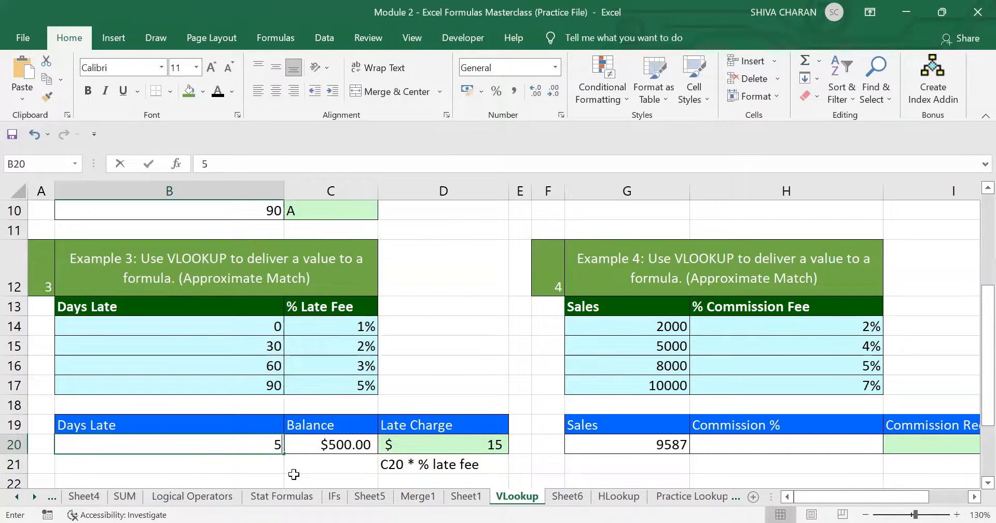
{"action": "type", "text": "9"}
{"action": "key", "text": "Return"}
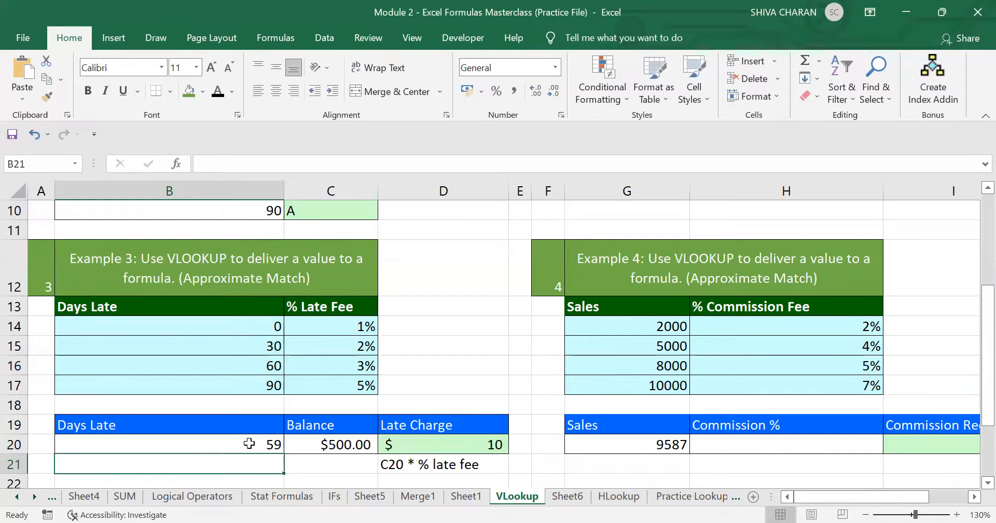
{"action": "left_click", "coordinate": [249, 444]}
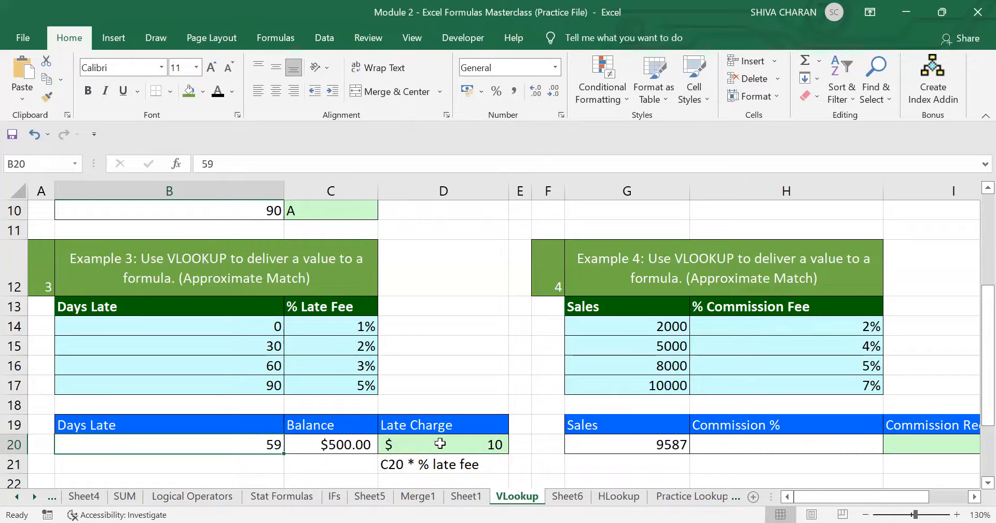
{"action": "left_click", "coordinate": [440, 443]}
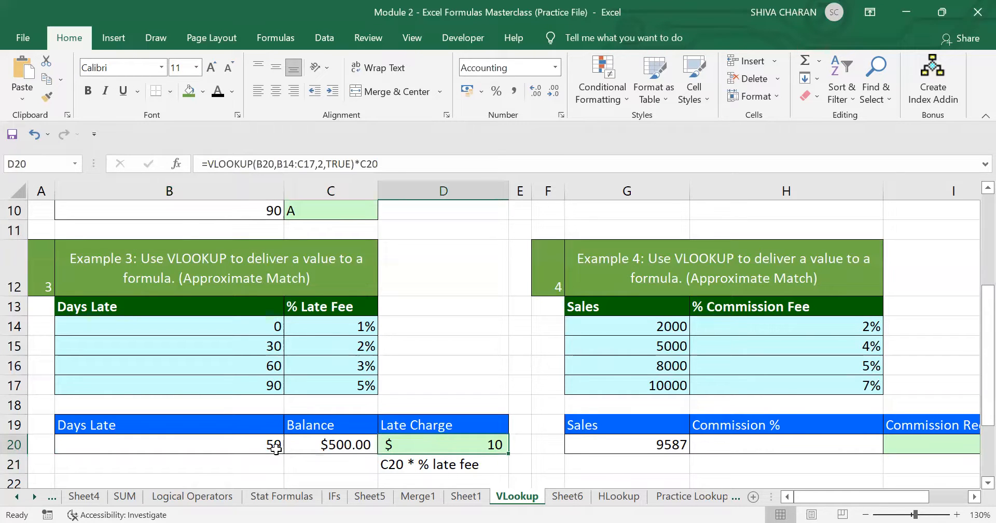
Step: Set Days Late in B20 to 29 and check the Late Charge in D20
{"action": "left_click", "coordinate": [260, 445]}
{"action": "type", "text": "29"}
{"action": "key", "text": "Return"}
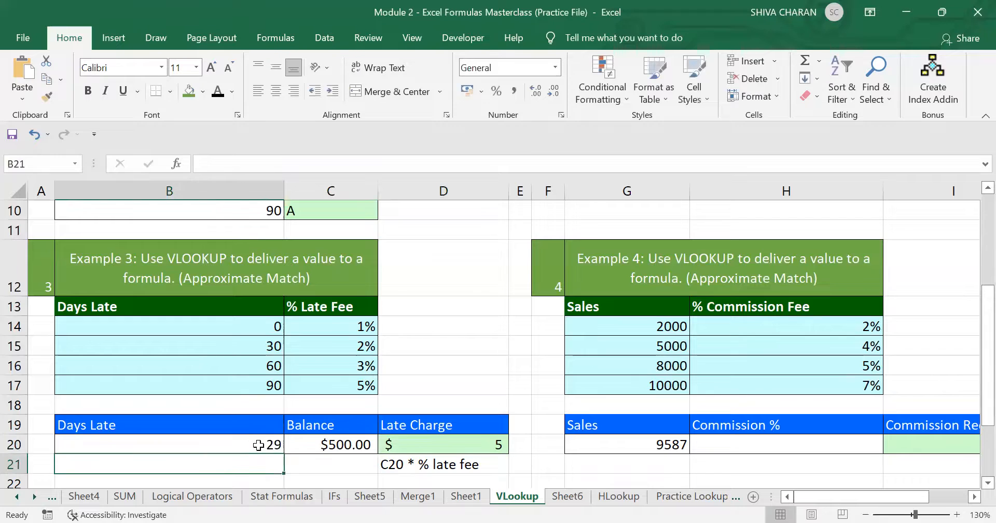
{"action": "left_click", "coordinate": [441, 443]}
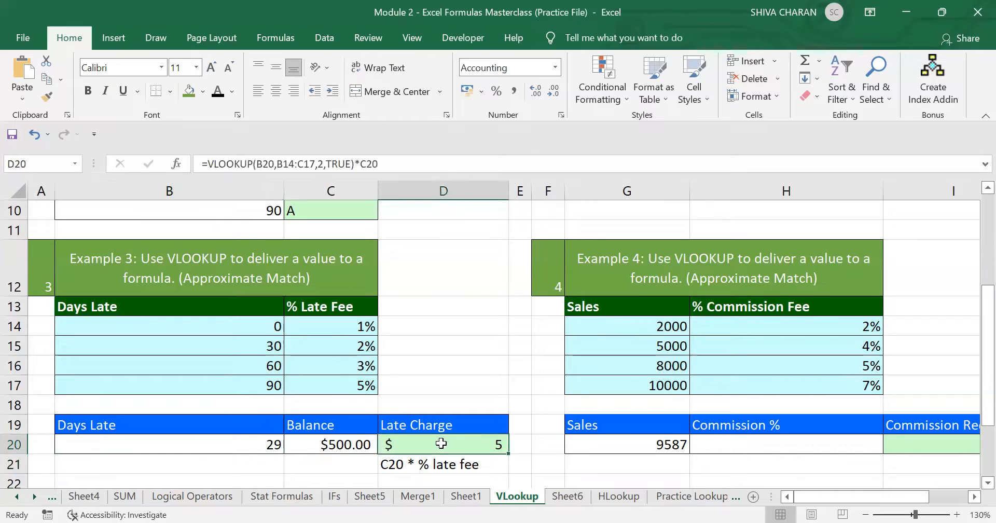
Step: Set Days Late in B20 to 89 and check the Late Charge formula in D20
{"action": "left_click", "coordinate": [269, 445]}
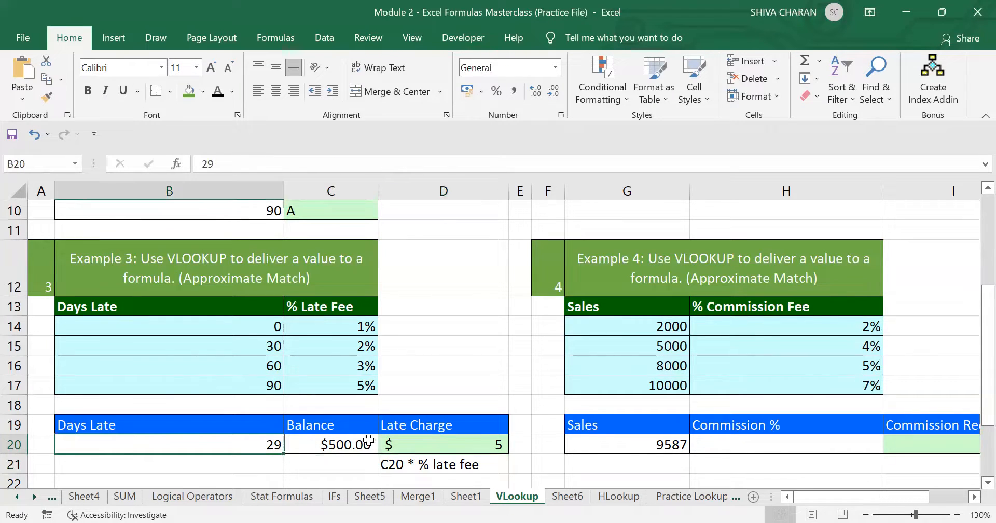
{"action": "type", "text": "89"}
{"action": "key", "text": "Return"}
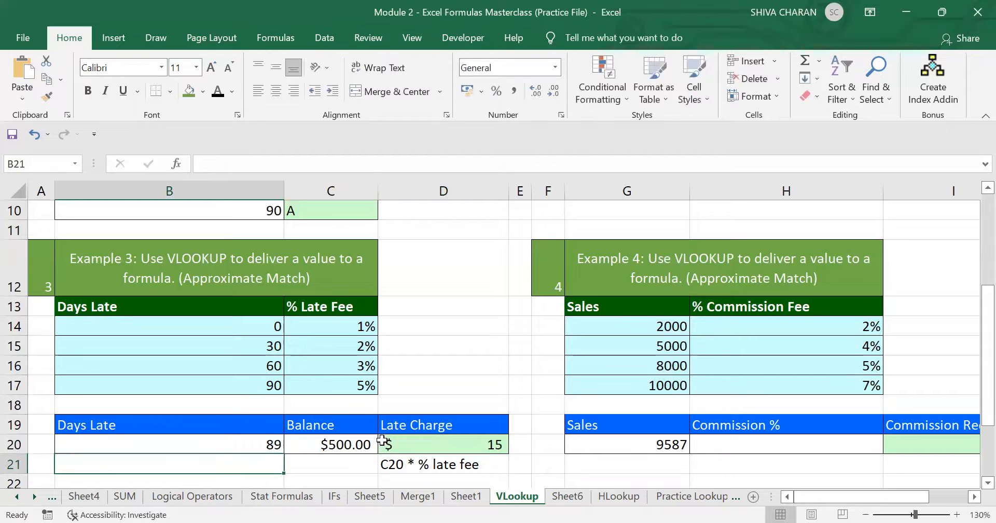
{"action": "left_click", "coordinate": [423, 441]}
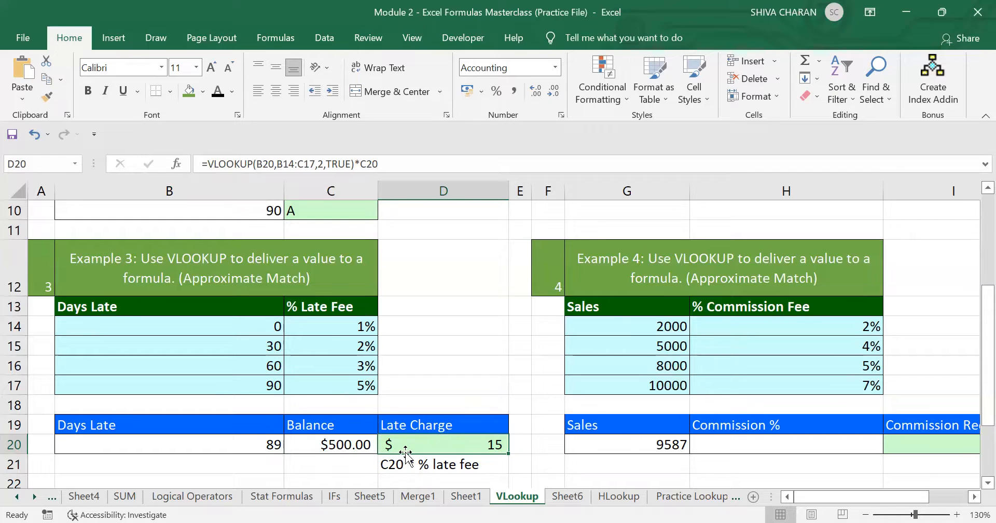
Step: Examine Example 4's Sales value in G20, the commission cells H20 and I20, and how Sales thresholds G14:G17 map to rates H14:H17
{"action": "left_click", "coordinate": [644, 440]}
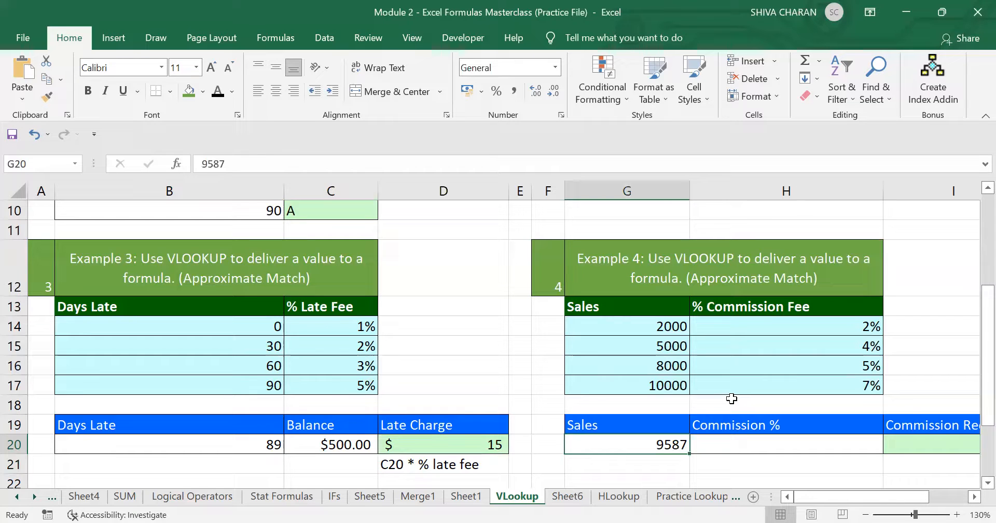
{"action": "key", "text": "Right"}
{"action": "key", "text": "Right"}
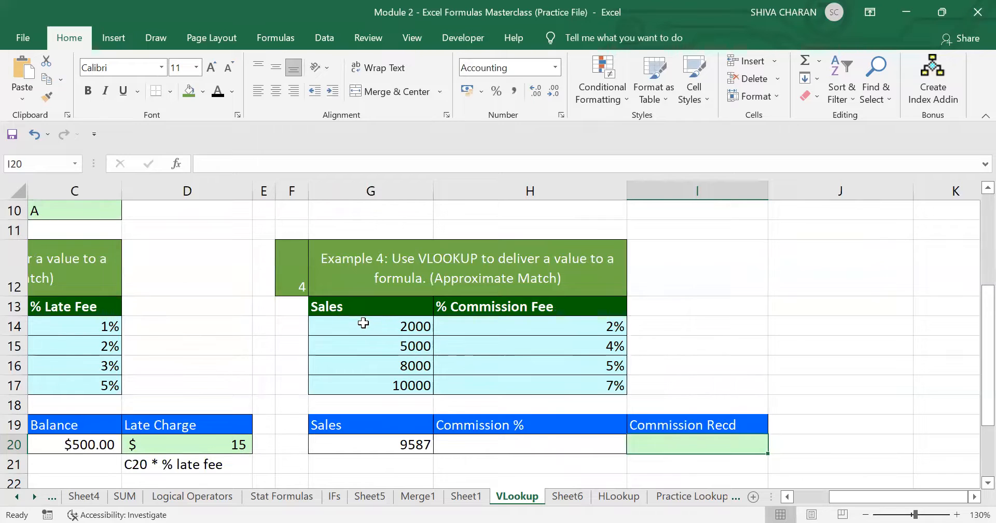
{"action": "left_click_drag", "start_coordinate": [363, 322], "coordinate": [391, 383]}
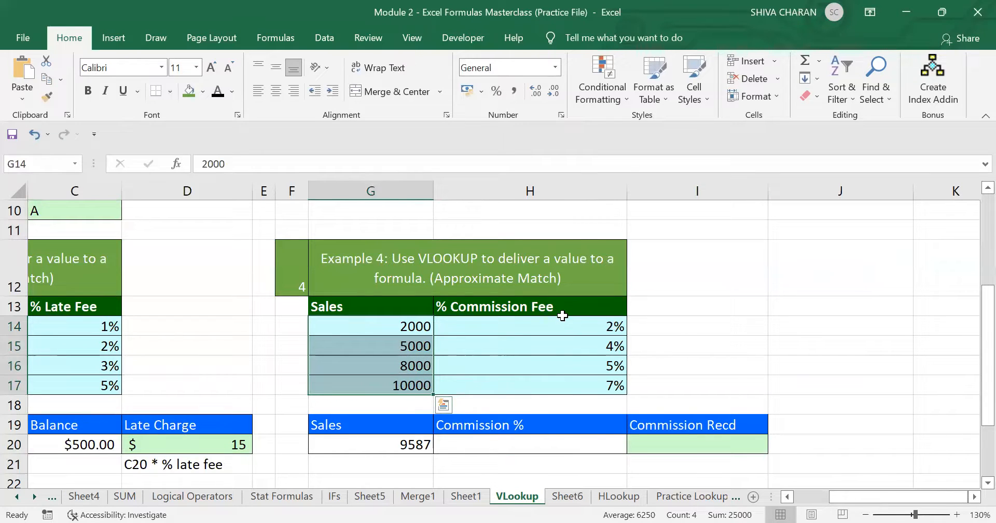
{"action": "left_click_drag", "start_coordinate": [551, 325], "coordinate": [569, 385]}
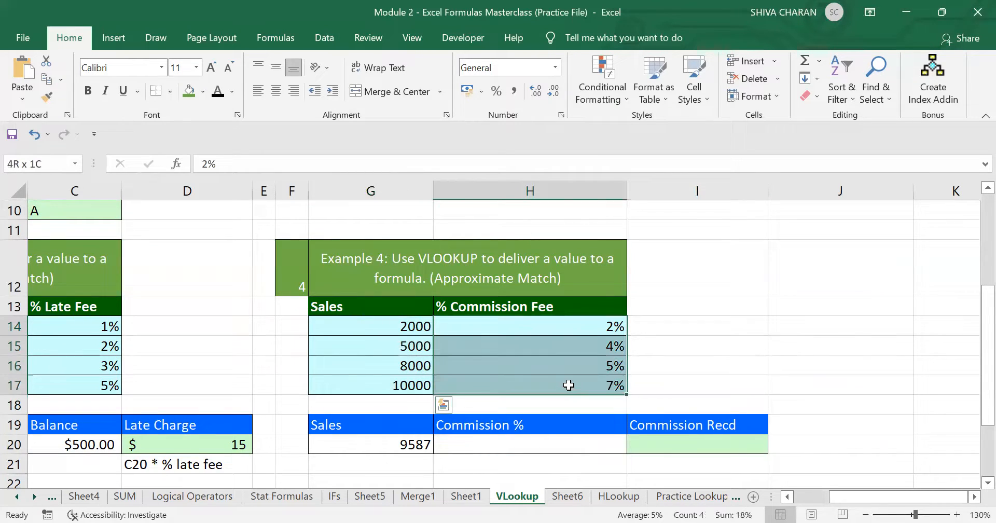
{"action": "left_click", "coordinate": [392, 325]}
{"action": "left_click", "coordinate": [518, 326]}
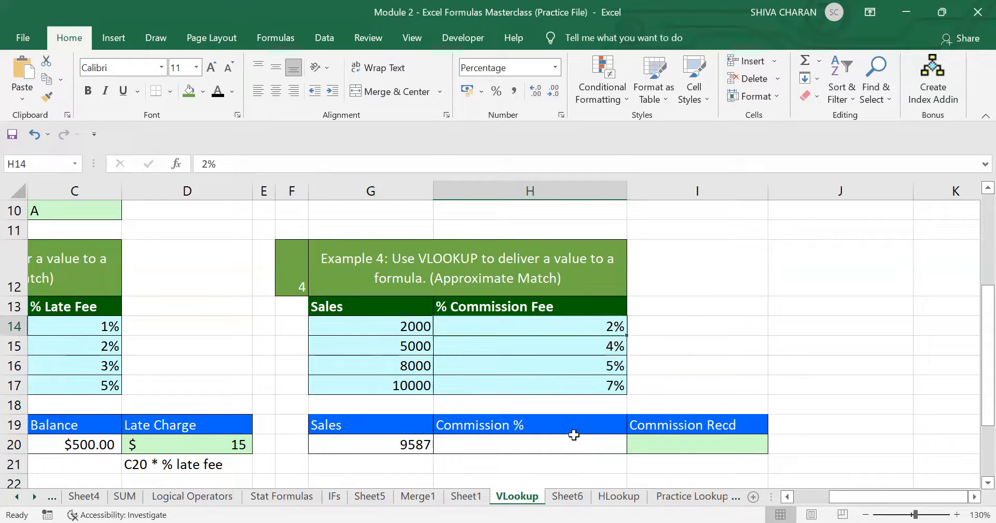
{"action": "left_click", "coordinate": [558, 445]}
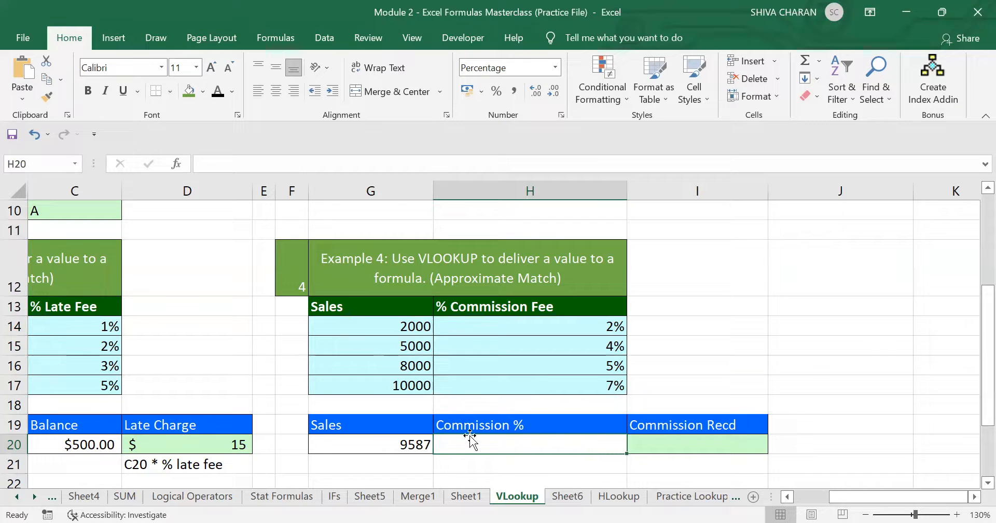
Step: Enter an approximate-match VLOOKUP in H20 for the Commission %: =VLOOKUP(G20,G14:H17,2,TRUE)
{"action": "left_click", "coordinate": [389, 445]}
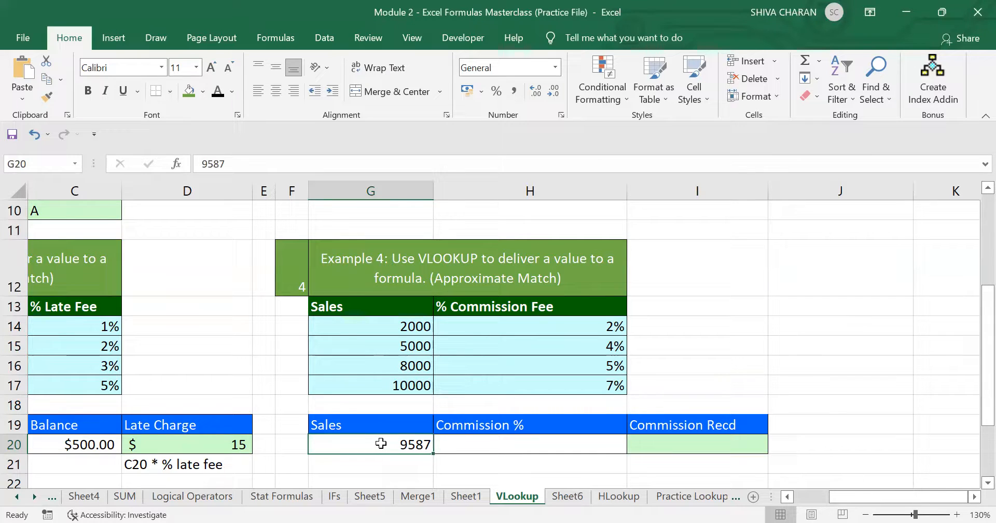
{"action": "left_click", "coordinate": [387, 327]}
{"action": "left_click_drag", "start_coordinate": [387, 327], "coordinate": [387, 384]}
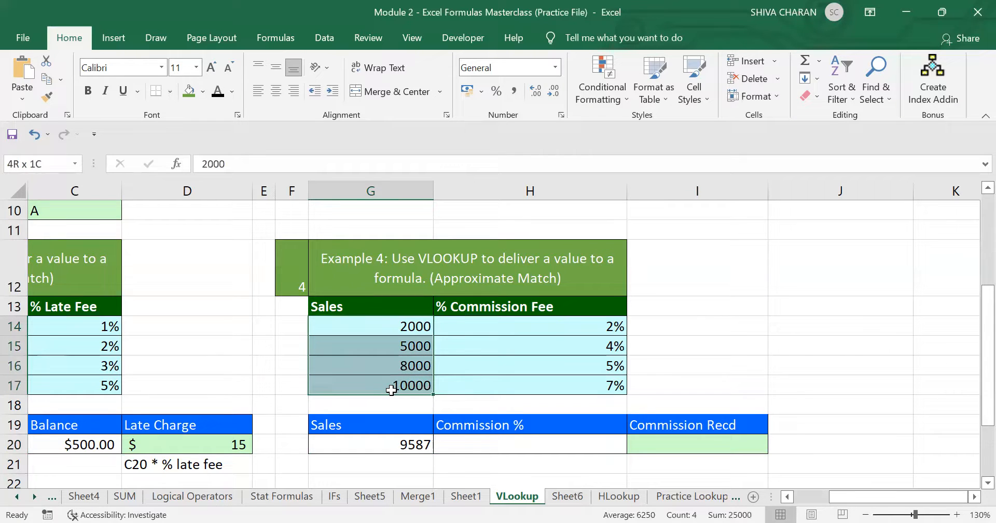
{"action": "left_click", "coordinate": [516, 440]}
{"action": "type", "text": "="}
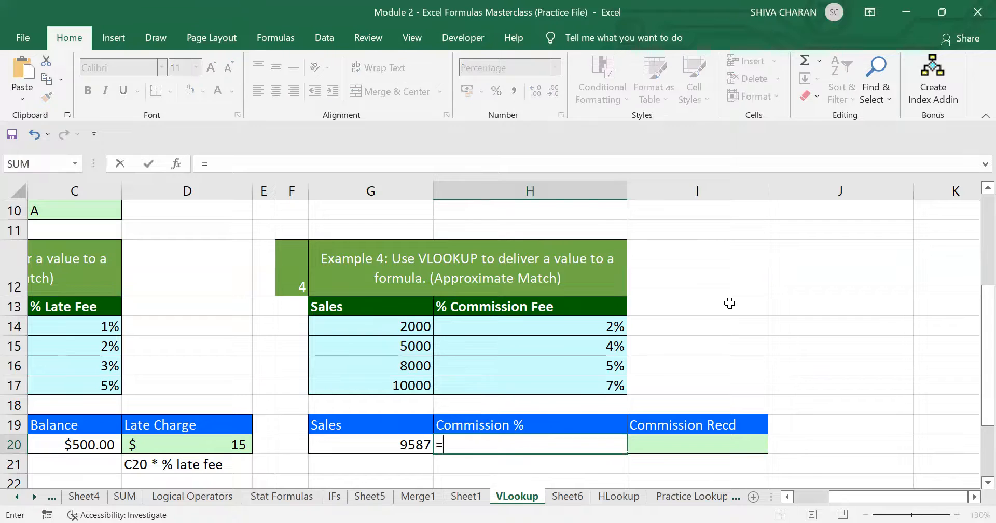
{"action": "type", "text": "VLOOK"}
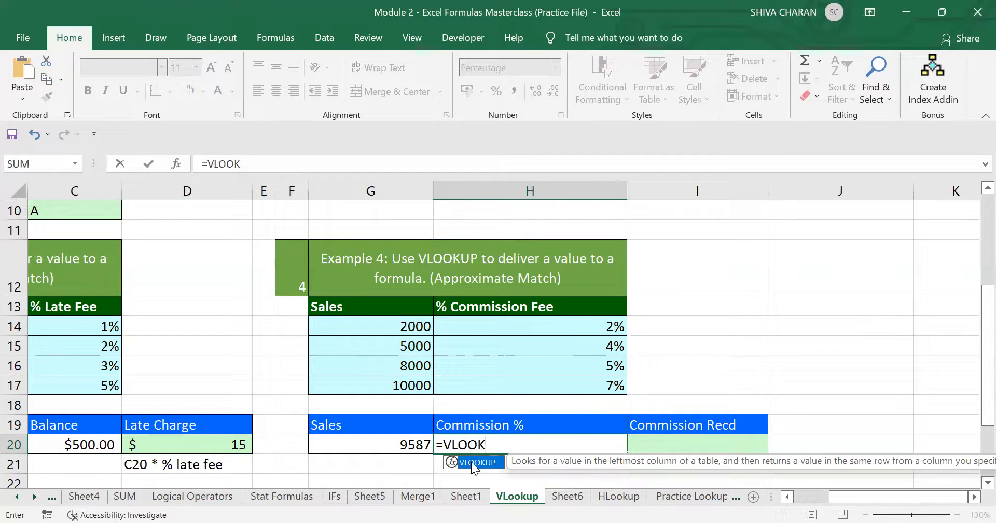
{"action": "key", "text": "Tab"}
{"action": "left_click", "coordinate": [387, 442]}
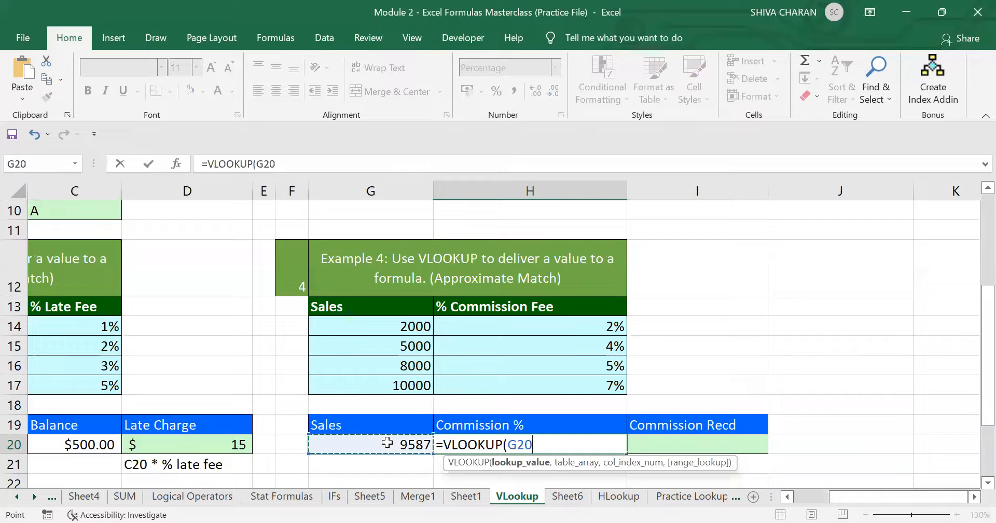
{"action": "type", "text": ","}
{"action": "left_click", "coordinate": [400, 325]}
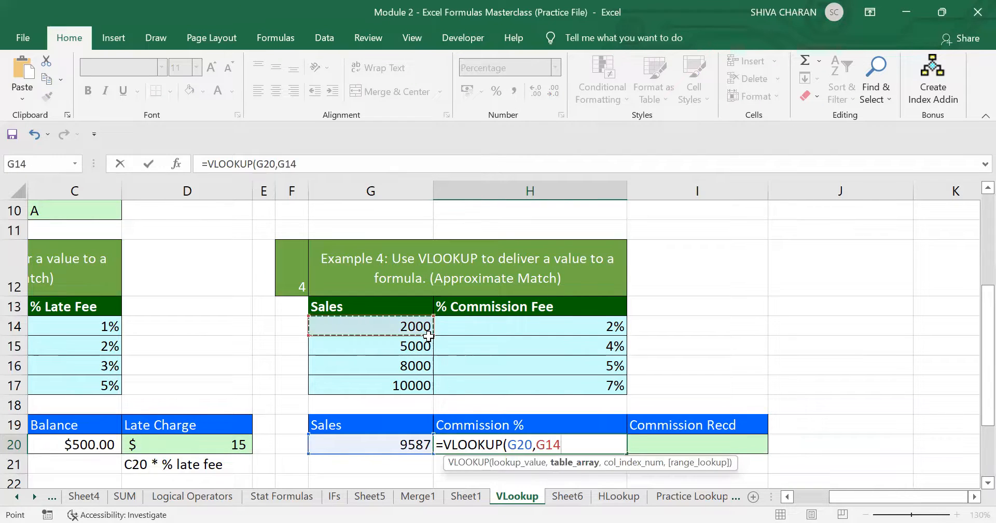
{"action": "left_click", "coordinate": [597, 380], "text": "shift"}
{"action": "type", "text": ","}
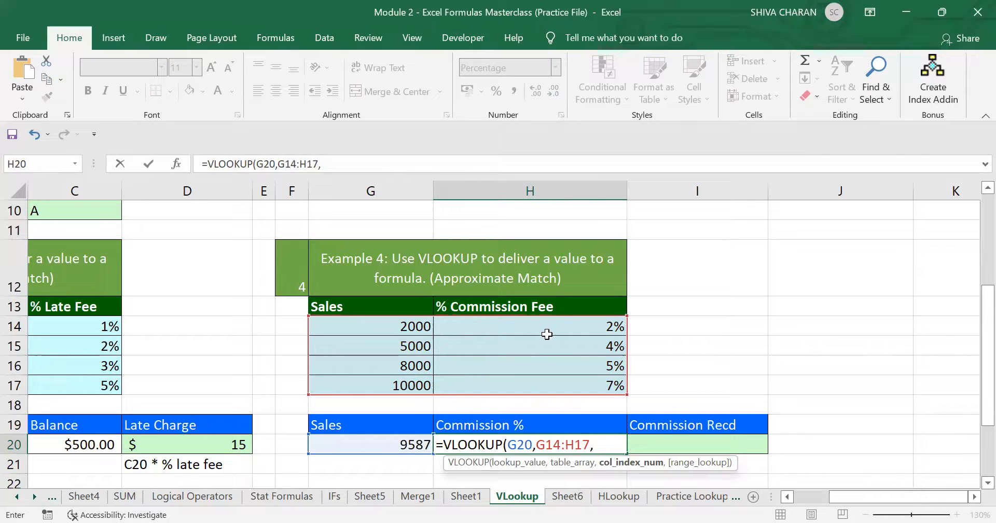
{"action": "type", "text": "2,"}
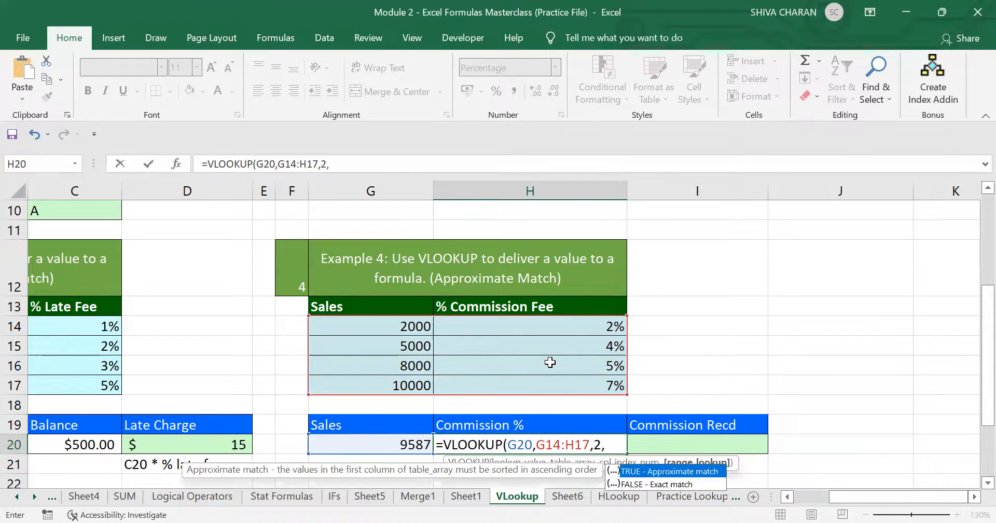
{"action": "double_click", "coordinate": [658, 472]}
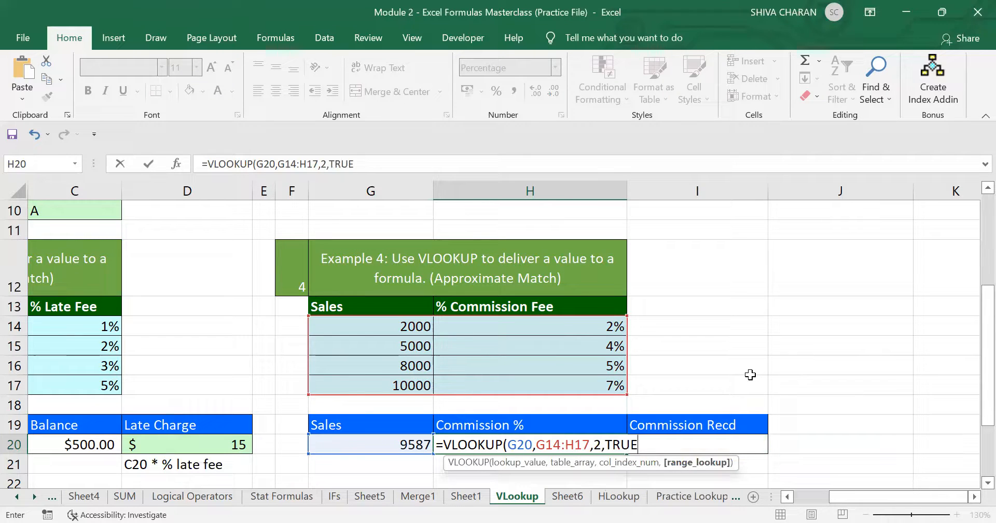
{"action": "type", "text": ")"}
{"action": "key", "text": "Return"}
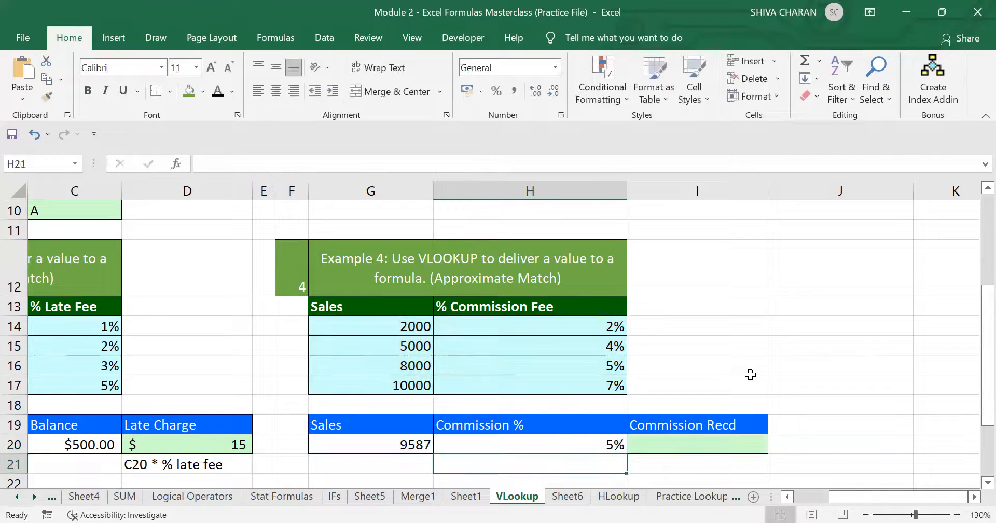
Step: Compare the Commission % in H20 with the Sales value in G20 and the matching tier in G16:H16
{"action": "left_click", "coordinate": [537, 448]}
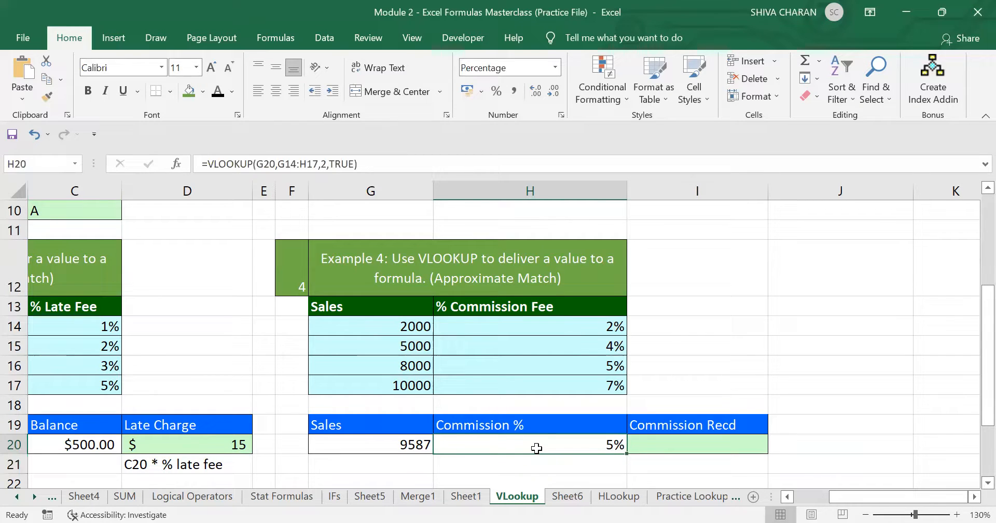
{"action": "left_click", "coordinate": [401, 445]}
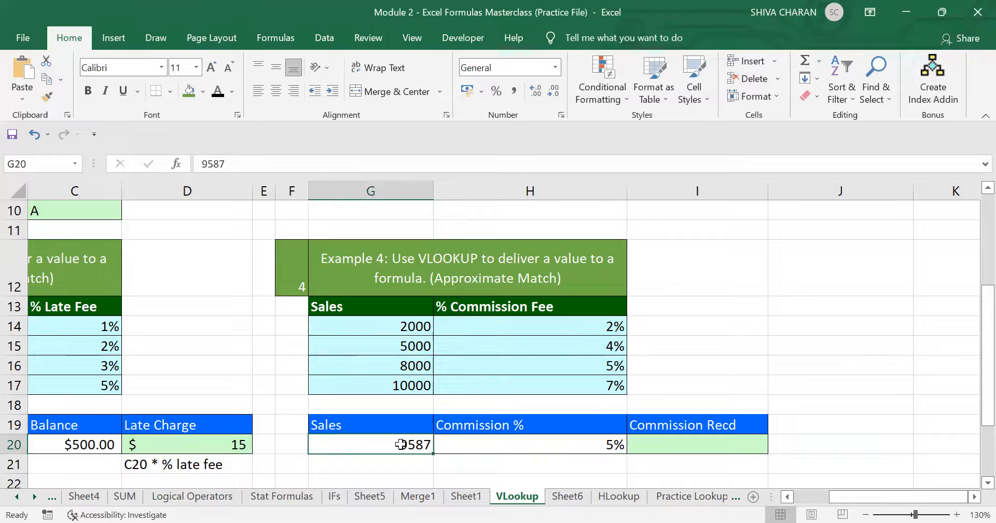
{"action": "left_click", "coordinate": [403, 366]}
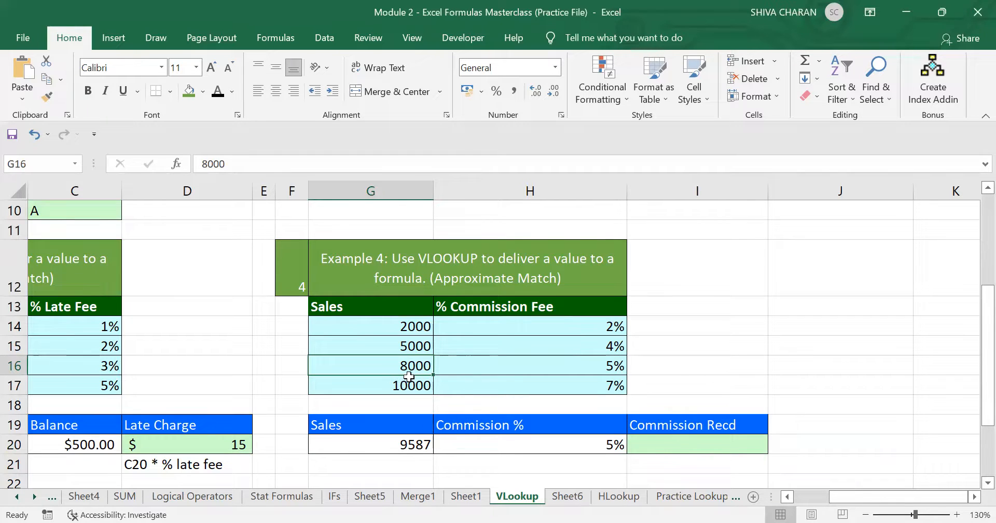
{"action": "left_click_drag", "start_coordinate": [403, 364], "coordinate": [549, 368]}
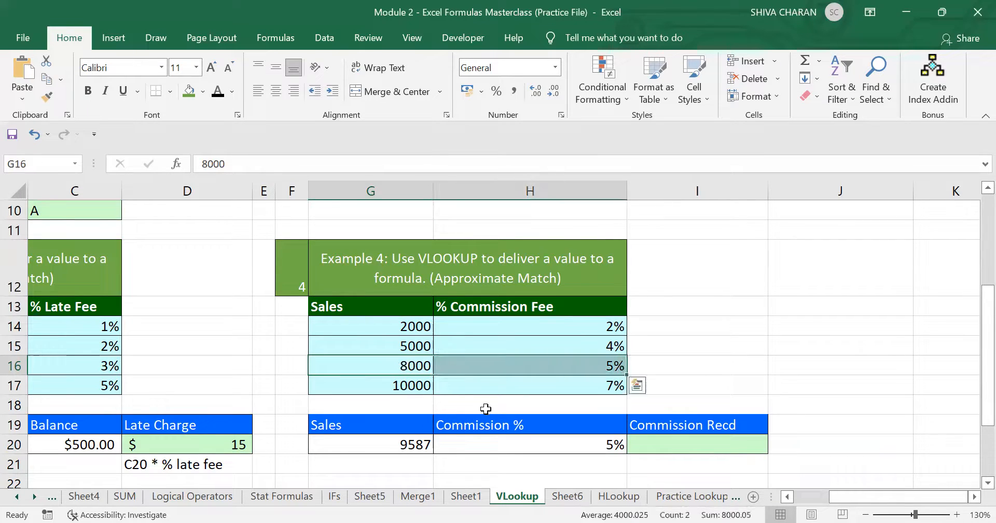
{"action": "left_click", "coordinate": [415, 445]}
{"action": "left_click_drag", "start_coordinate": [349, 366], "coordinate": [549, 368]}
{"action": "left_click", "coordinate": [549, 368]}
{"action": "left_click", "coordinate": [537, 444]}
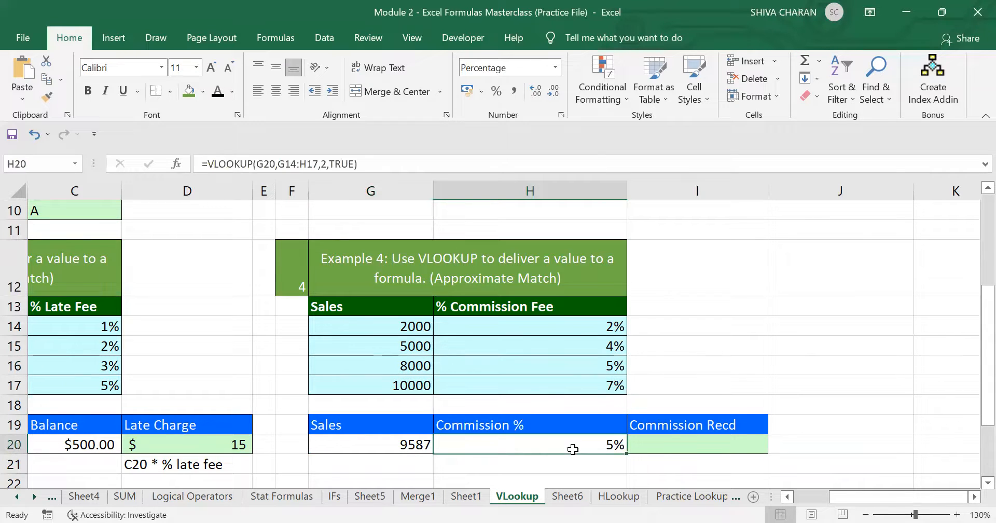
Step: Set Sales in G20 to 7587, check the Commission % in H20 against row 15, and undo the change
{"action": "double_click", "coordinate": [407, 444]}
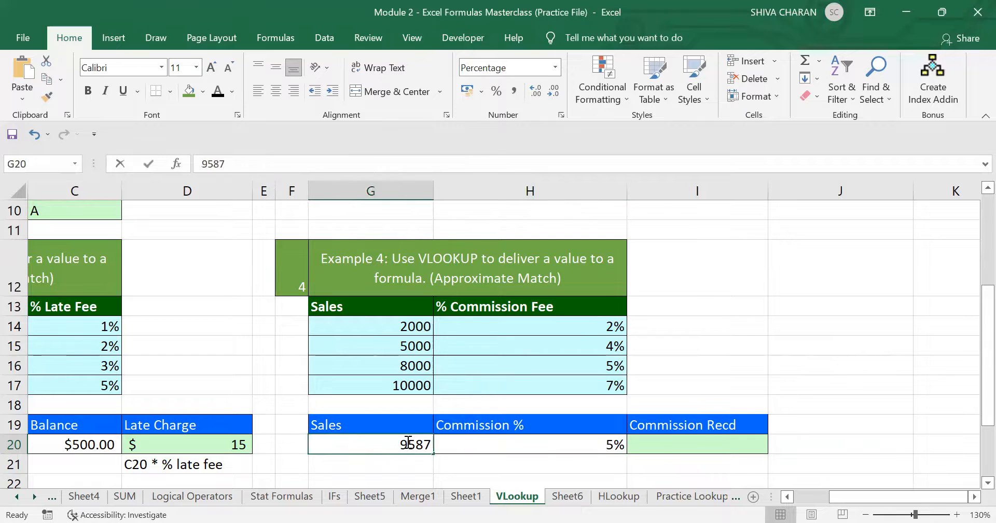
{"action": "key", "text": "BackSpace"}
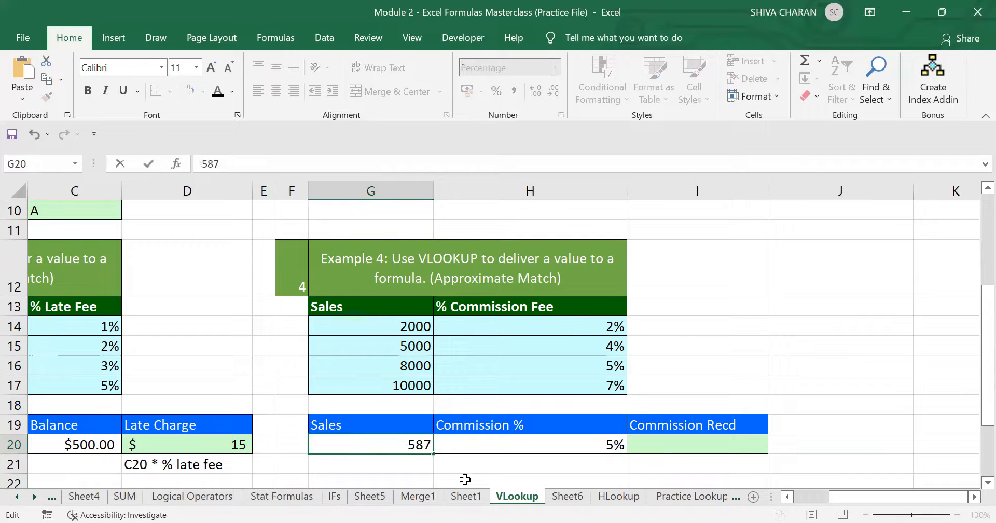
{"action": "type", "text": "7"}
{"action": "key", "text": "Return"}
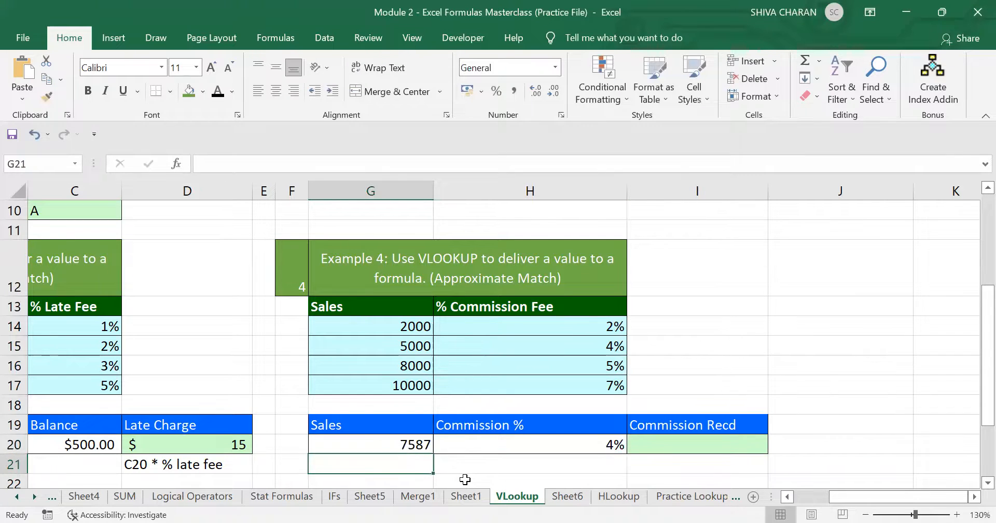
{"action": "left_click", "coordinate": [527, 440]}
{"action": "left_click", "coordinate": [409, 345]}
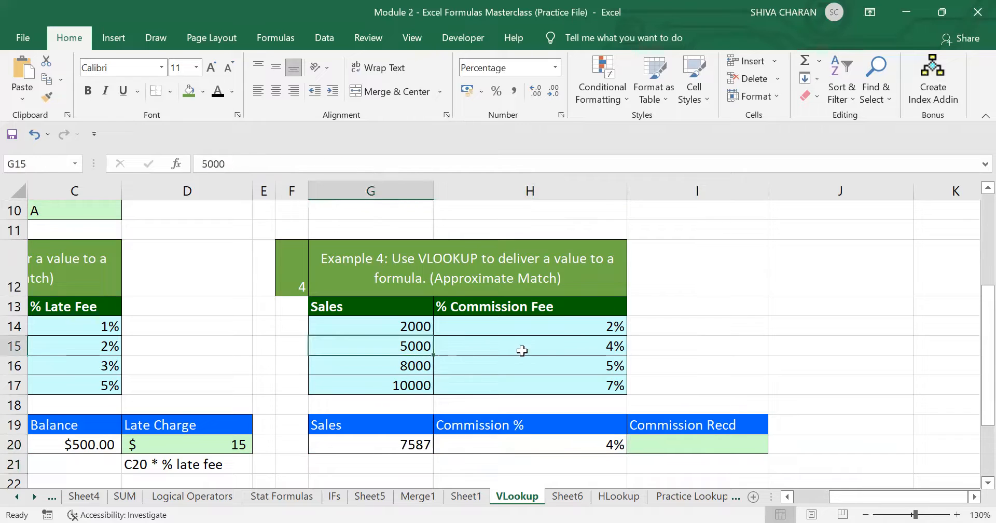
{"action": "left_click_drag", "start_coordinate": [522, 351], "coordinate": [524, 352]}
{"action": "left_click", "coordinate": [565, 449]}
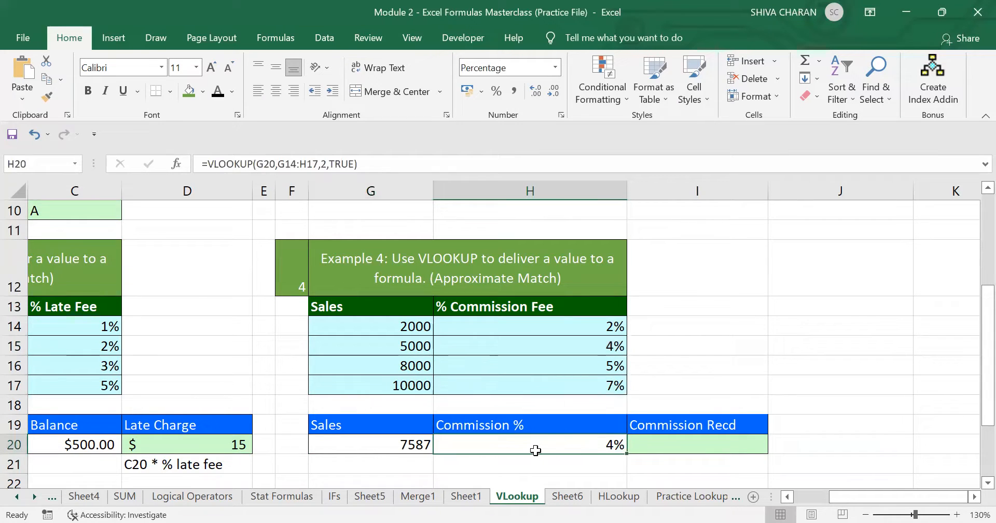
{"action": "key", "text": "ctrl+z"}
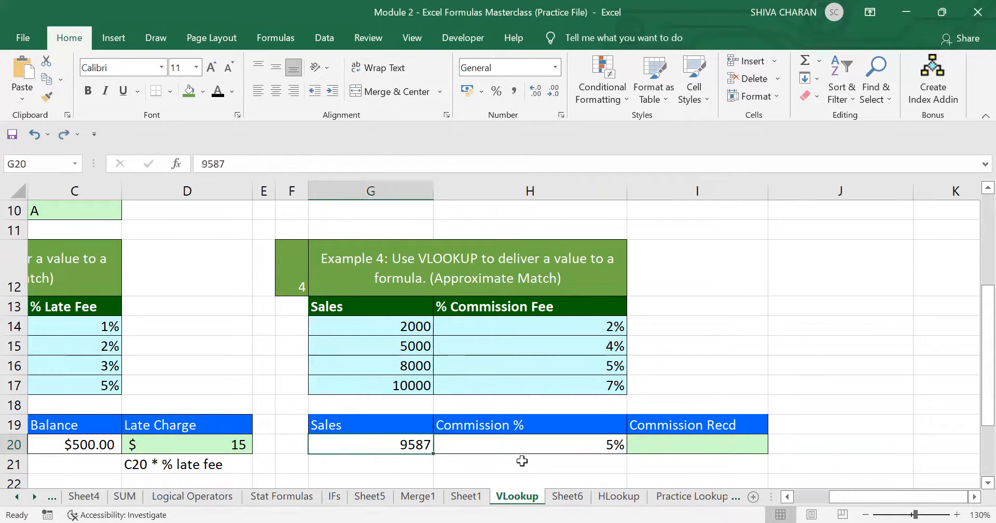
Step: Calculate Commission Recd in I20 by multiplying Sales by Commission % with =G20*H20
{"action": "left_click", "coordinate": [688, 454]}
{"action": "left_click", "coordinate": [592, 444]}
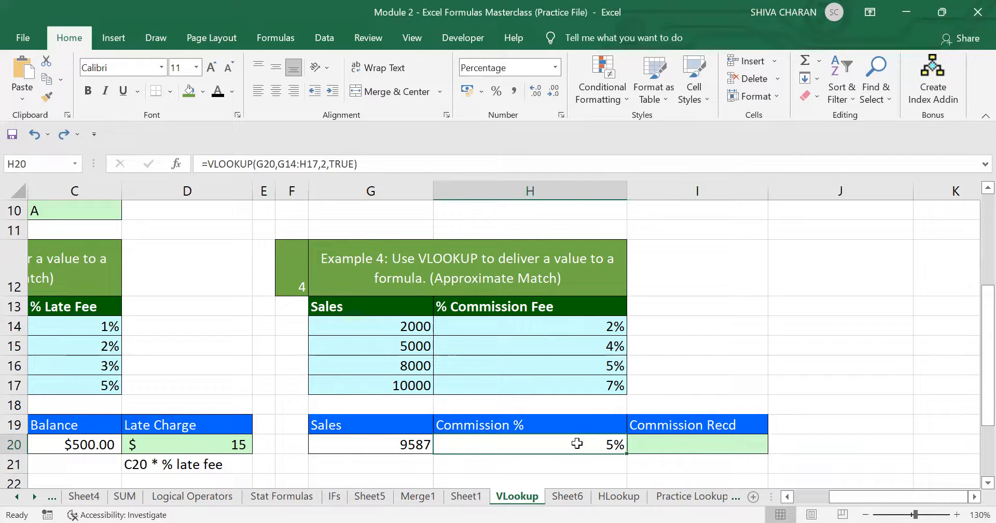
{"action": "left_click", "coordinate": [681, 442]}
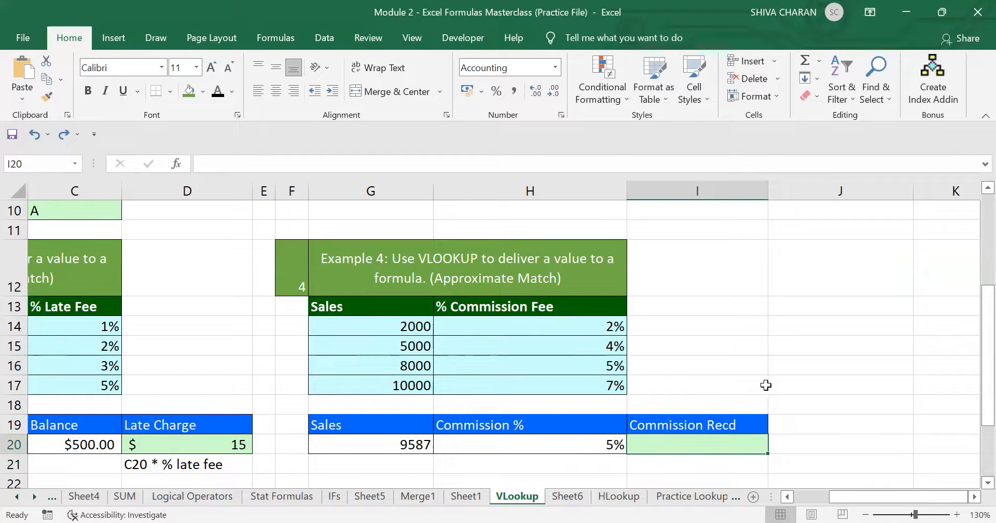
{"action": "type", "text": "="}
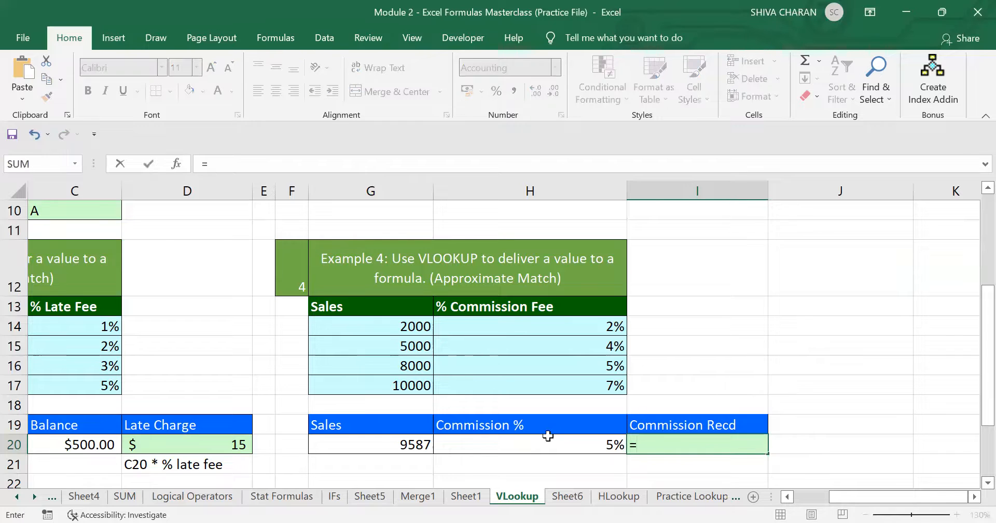
{"action": "left_click", "coordinate": [395, 440]}
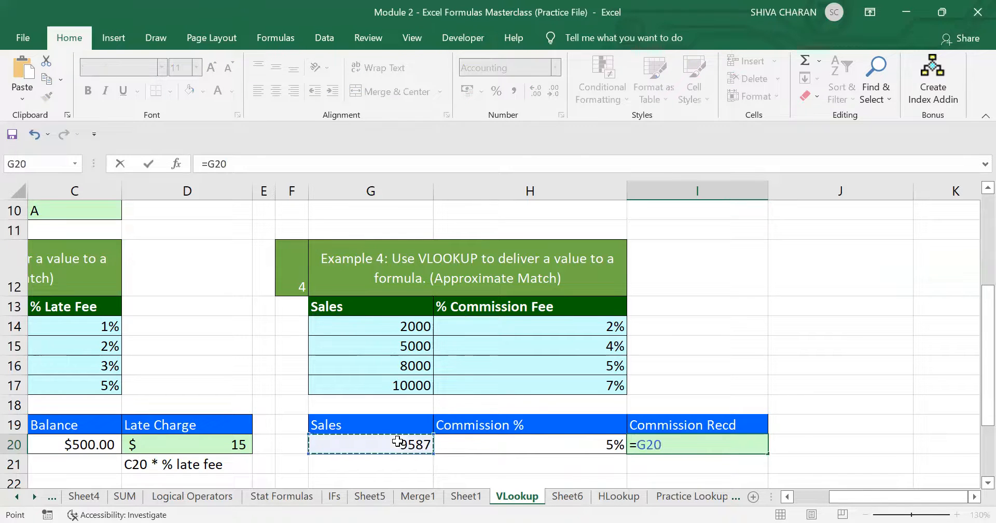
{"action": "type", "text": "*"}
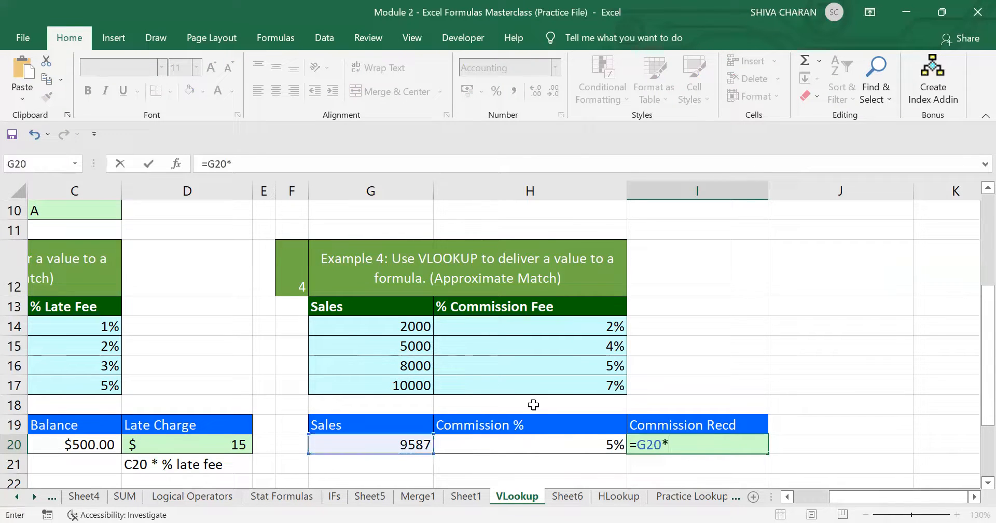
{"action": "left_click", "coordinate": [523, 439]}
{"action": "key", "text": "Return"}
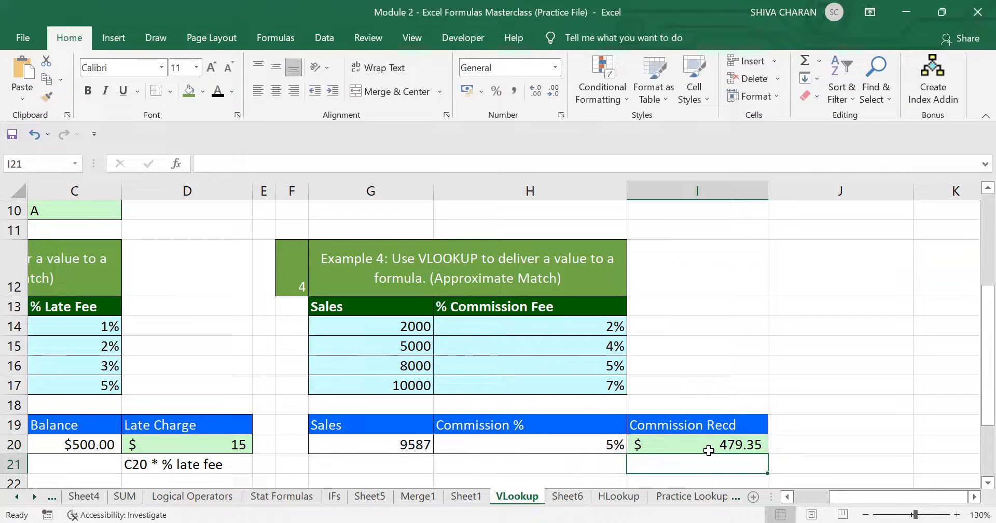
Step: Examine the Commission Recd formula in I20 together with its inputs, Sales in G20 and Commission % in H20
{"action": "left_click", "coordinate": [717, 446]}
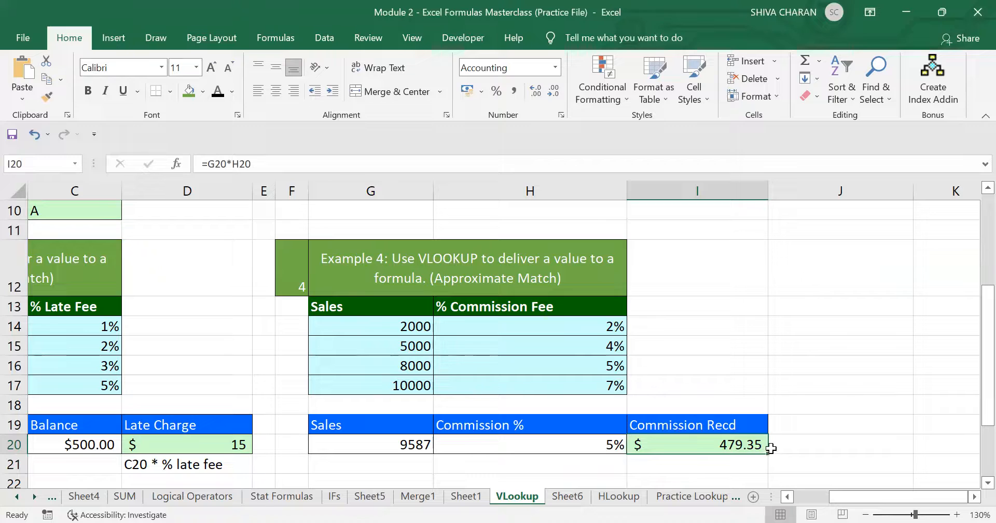
{"action": "left_click", "coordinate": [581, 476]}
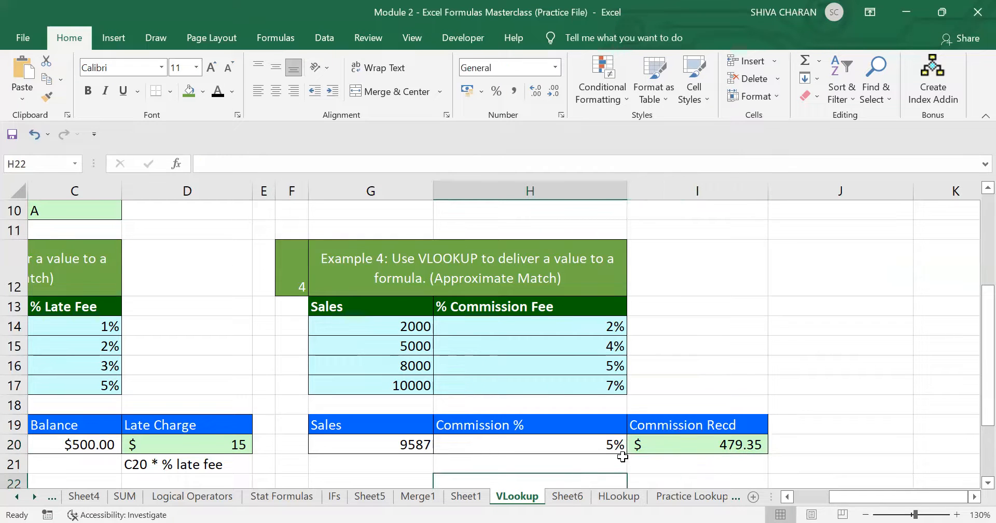
{"action": "left_click", "coordinate": [594, 442]}
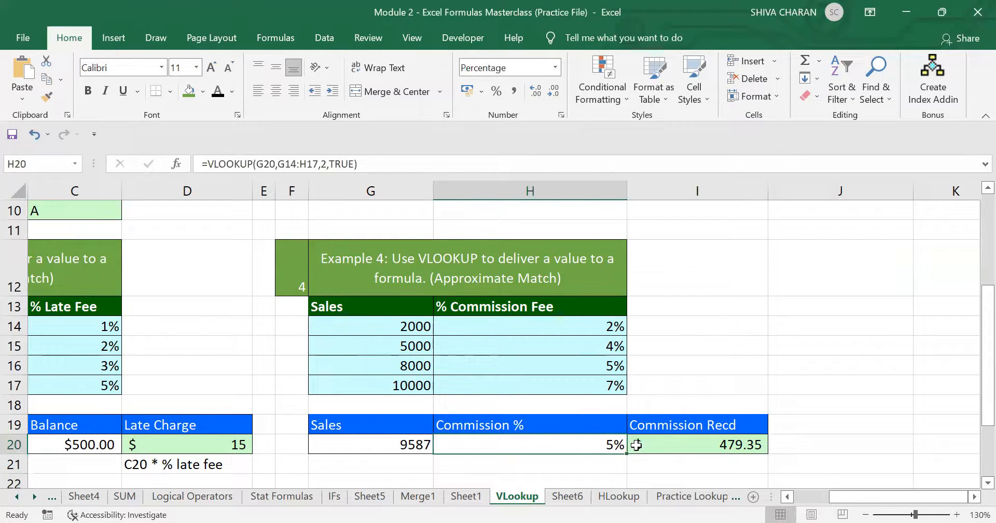
{"action": "left_click", "coordinate": [387, 443]}
{"action": "left_click_drag", "start_coordinate": [378, 445], "coordinate": [544, 446]}
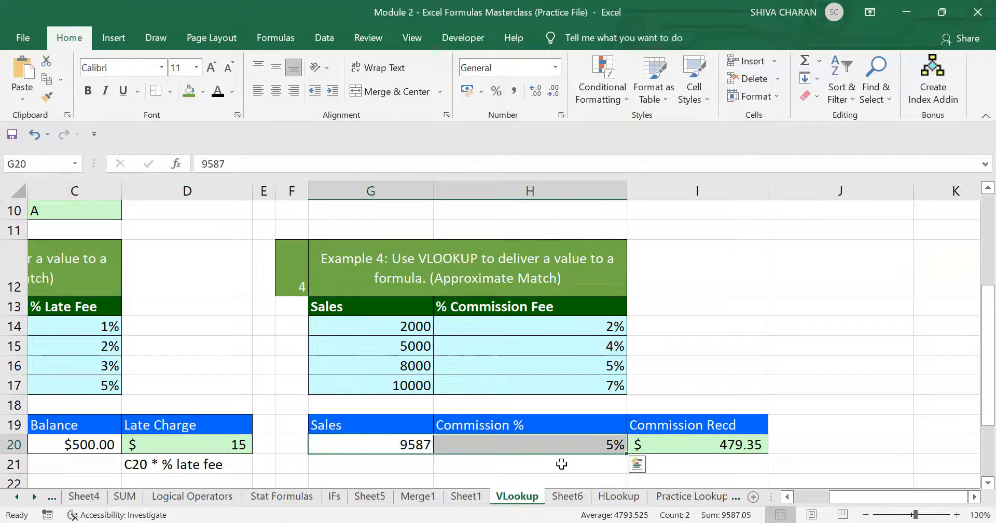
{"action": "left_click", "coordinate": [571, 470]}
{"action": "left_click", "coordinate": [704, 452]}
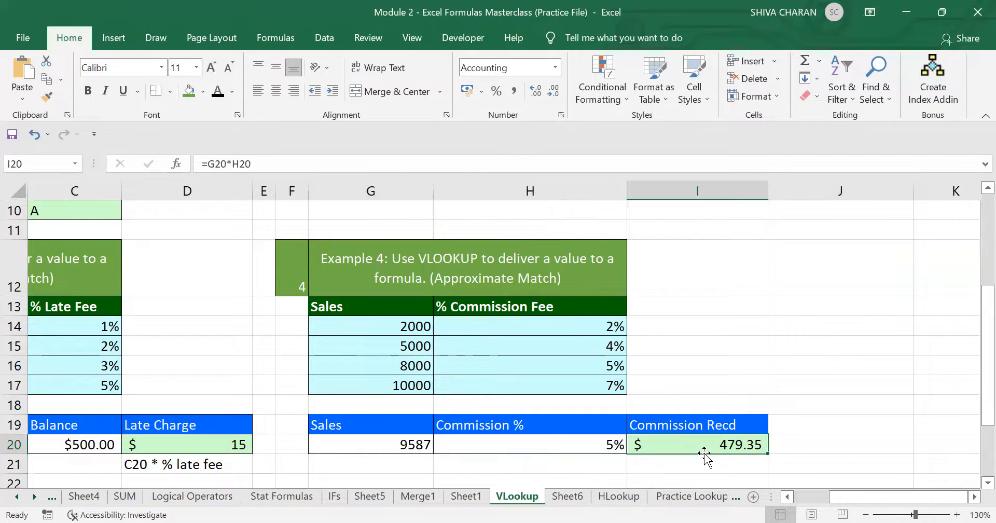
{"action": "left_click", "coordinate": [842, 448]}
{"action": "left_click", "coordinate": [853, 373]}
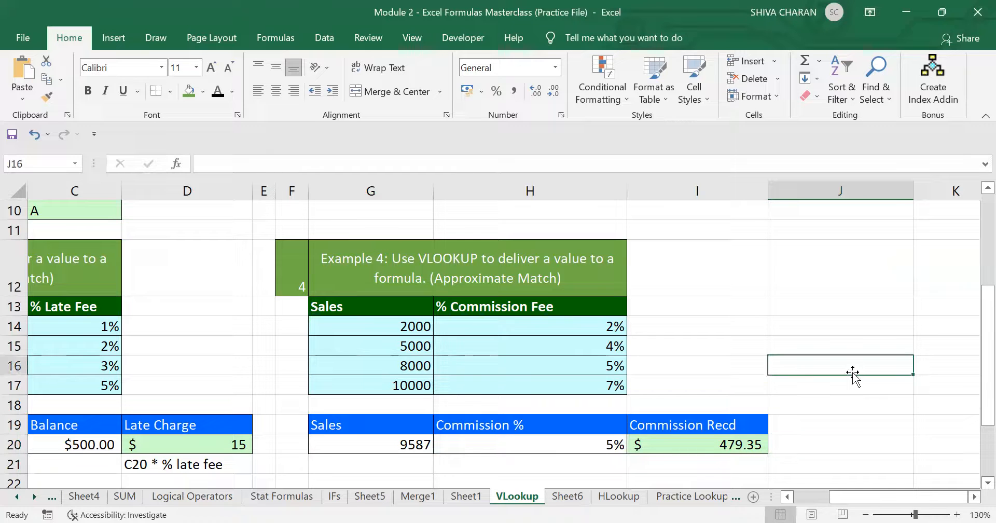
{"action": "left_click", "coordinate": [715, 444]}
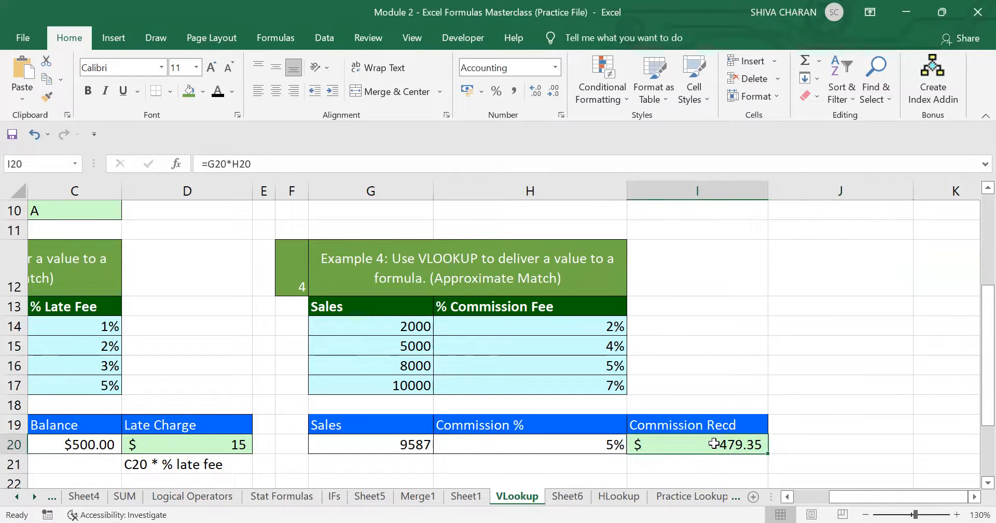
{"action": "scroll", "coordinate": [713, 443], "scroll_direction": "left", "scroll_amount": 3}
{"action": "scroll", "coordinate": [714, 443], "scroll_direction": "left", "scroll_amount": 1}
{"action": "left_click", "coordinate": [634, 460]}
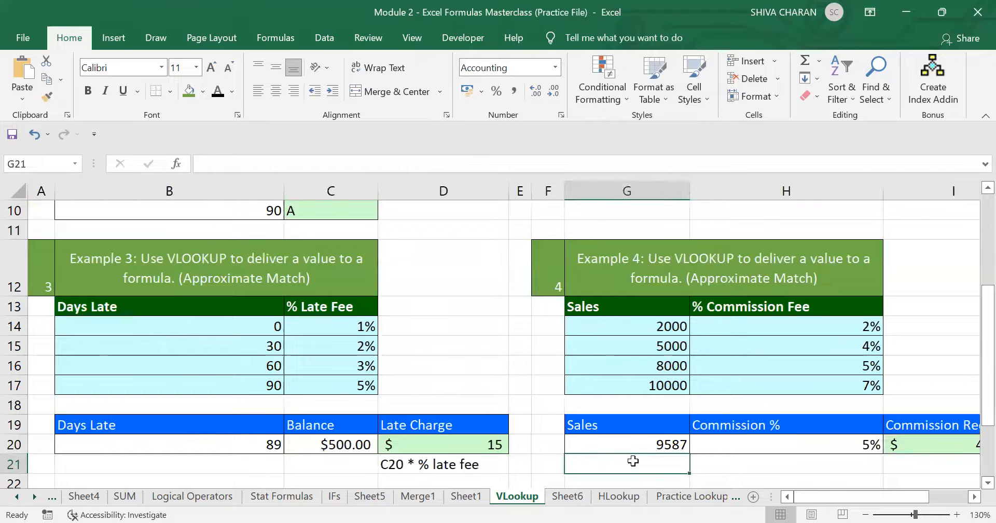
Step: Review the four VLOOKUP examples on the sheet, including the exact-match Grade formula in C10
{"action": "left_click", "coordinate": [544, 403]}
{"action": "scroll", "coordinate": [544, 404], "scroll_direction": "up", "scroll_amount": 3}
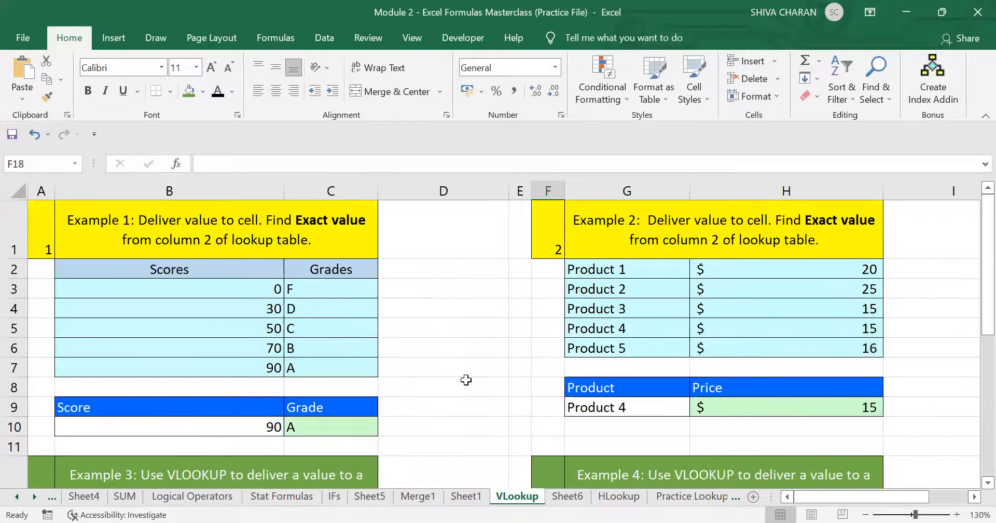
{"action": "left_click", "coordinate": [425, 310]}
{"action": "scroll", "coordinate": [425, 310], "scroll_direction": "down", "scroll_amount": 2}
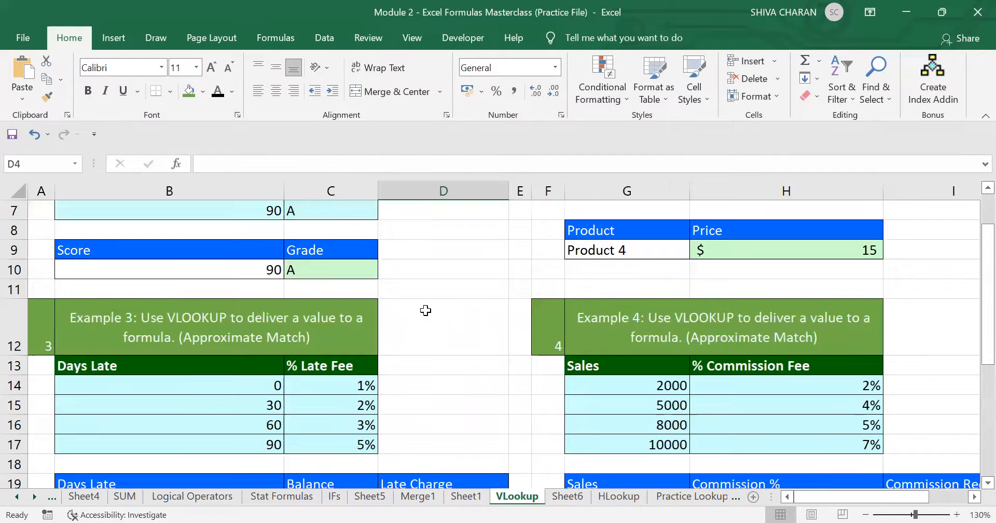
{"action": "left_click", "coordinate": [465, 443]}
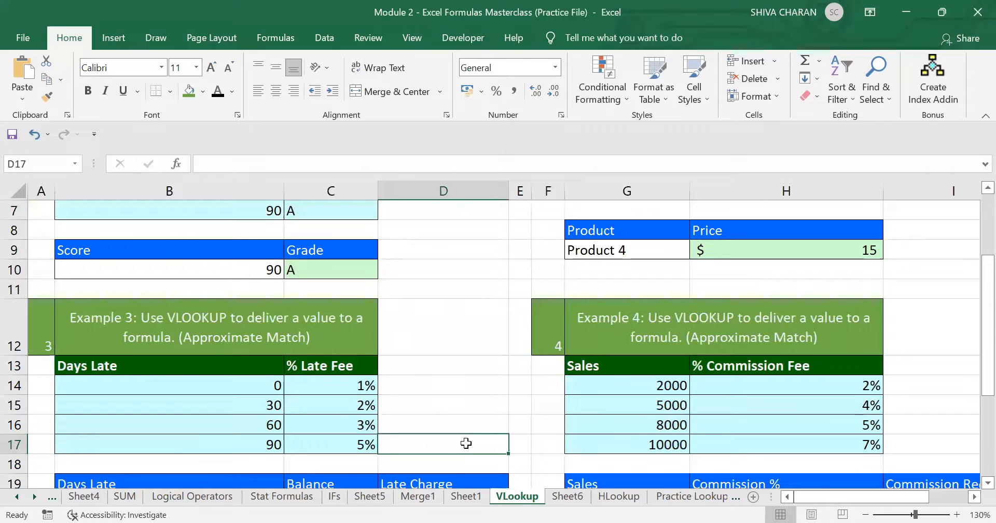
{"action": "scroll", "coordinate": [465, 442], "scroll_direction": "up", "scroll_amount": 2}
{"action": "scroll", "coordinate": [466, 443], "scroll_direction": "down", "scroll_amount": 1}
{"action": "scroll", "coordinate": [466, 443], "scroll_direction": "up", "scroll_amount": 1}
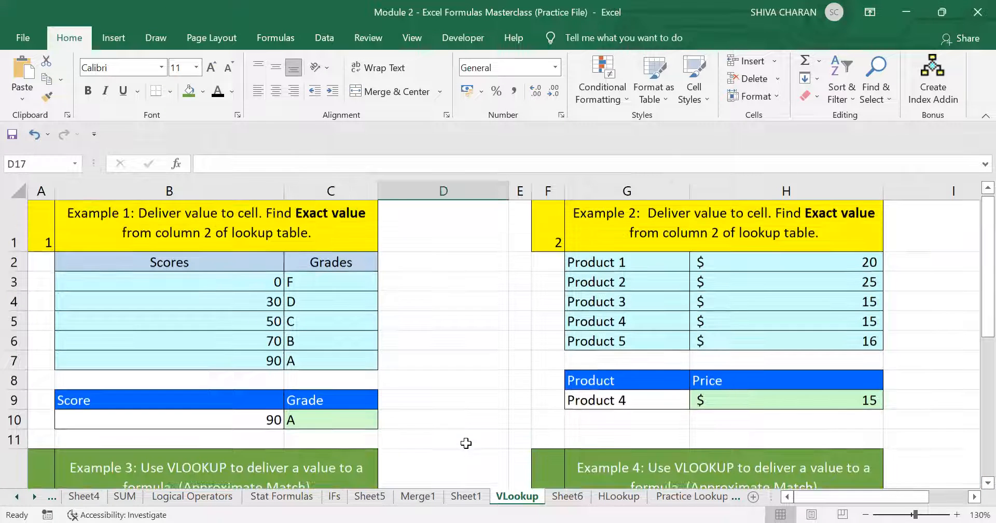
{"action": "left_click", "coordinate": [343, 420]}
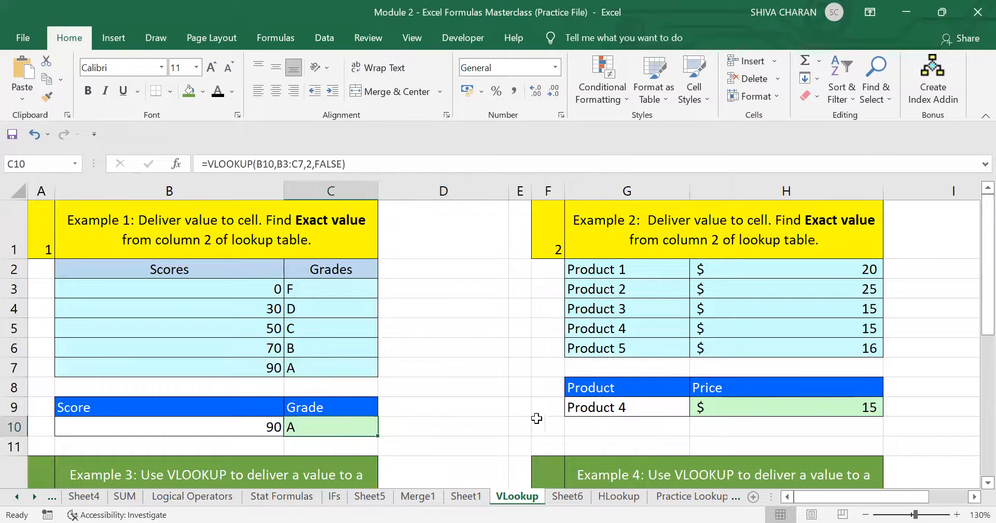
{"action": "left_click", "coordinate": [477, 407]}
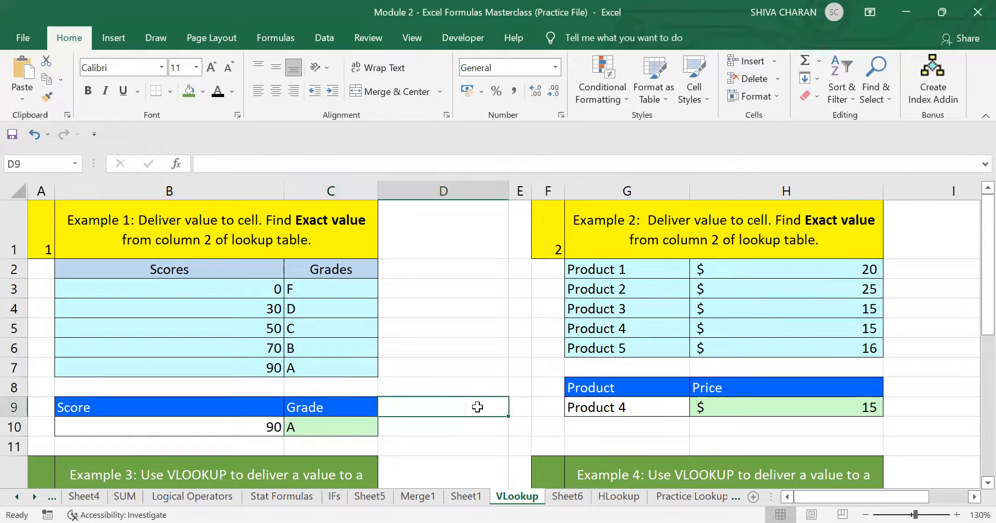